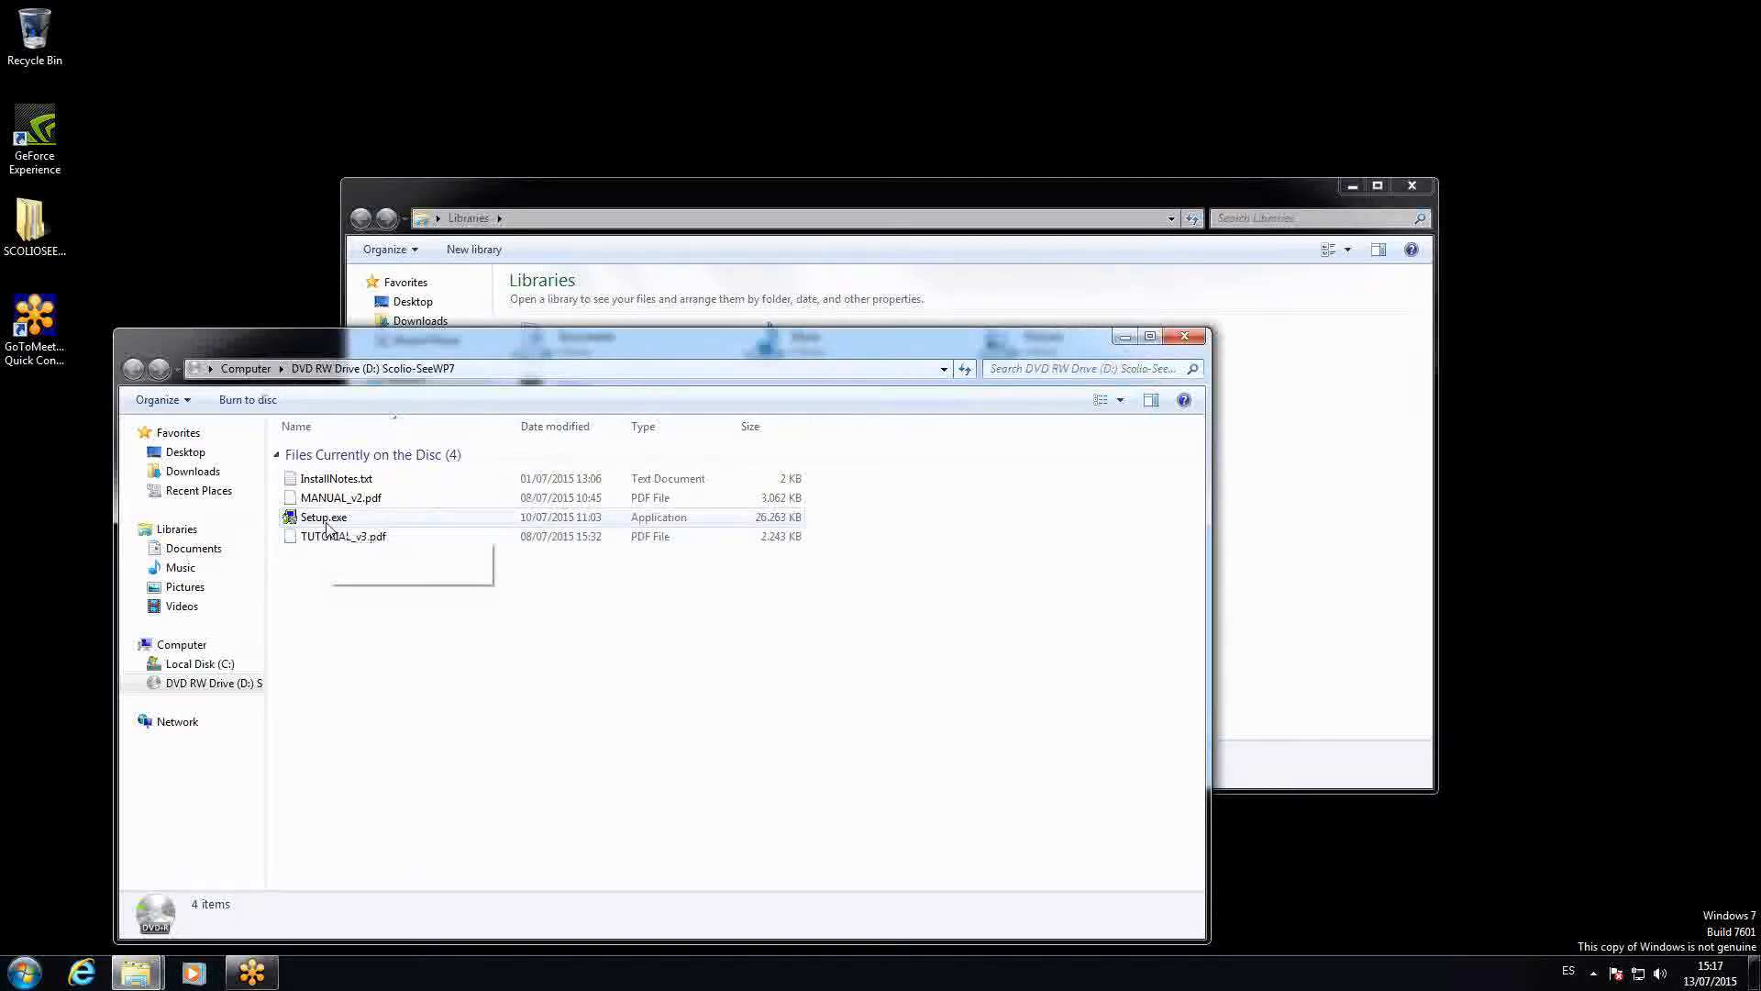
Run Setup.exe from the Scolio-SeeWP7 disc and accept the ScolioVisor license agreement
{"action": "left_click", "coordinate": [327, 519]}
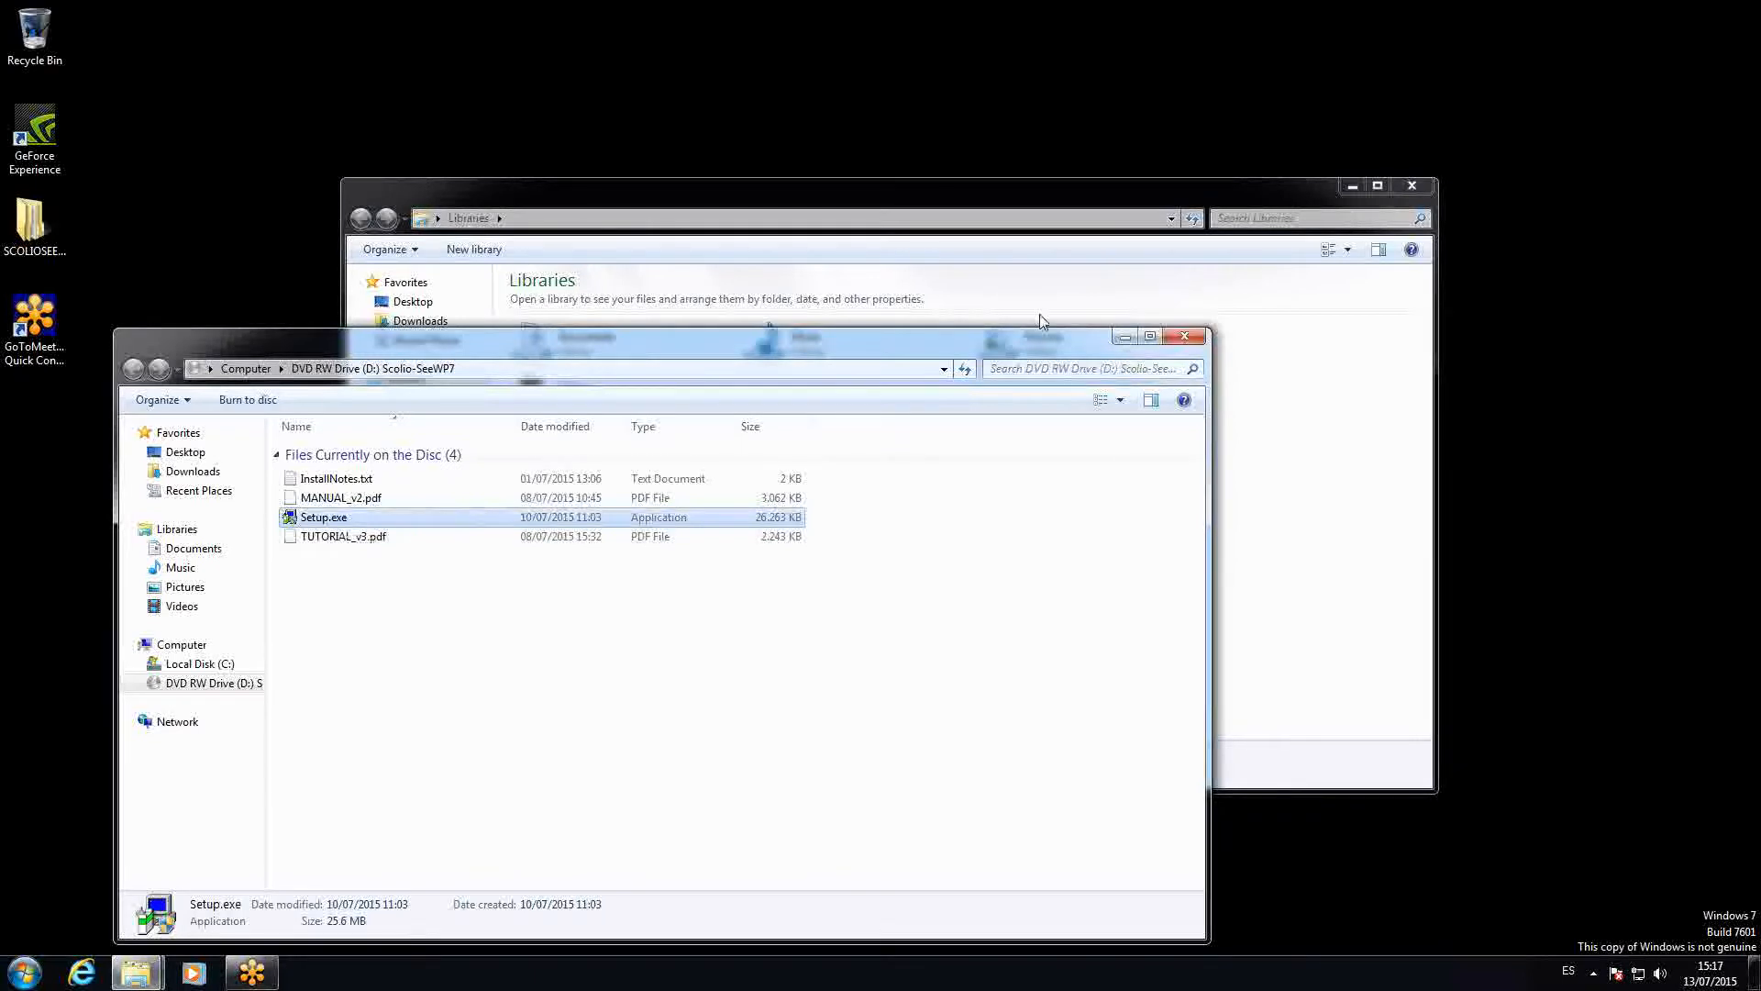
{"action": "double_click", "coordinate": [543, 518]}
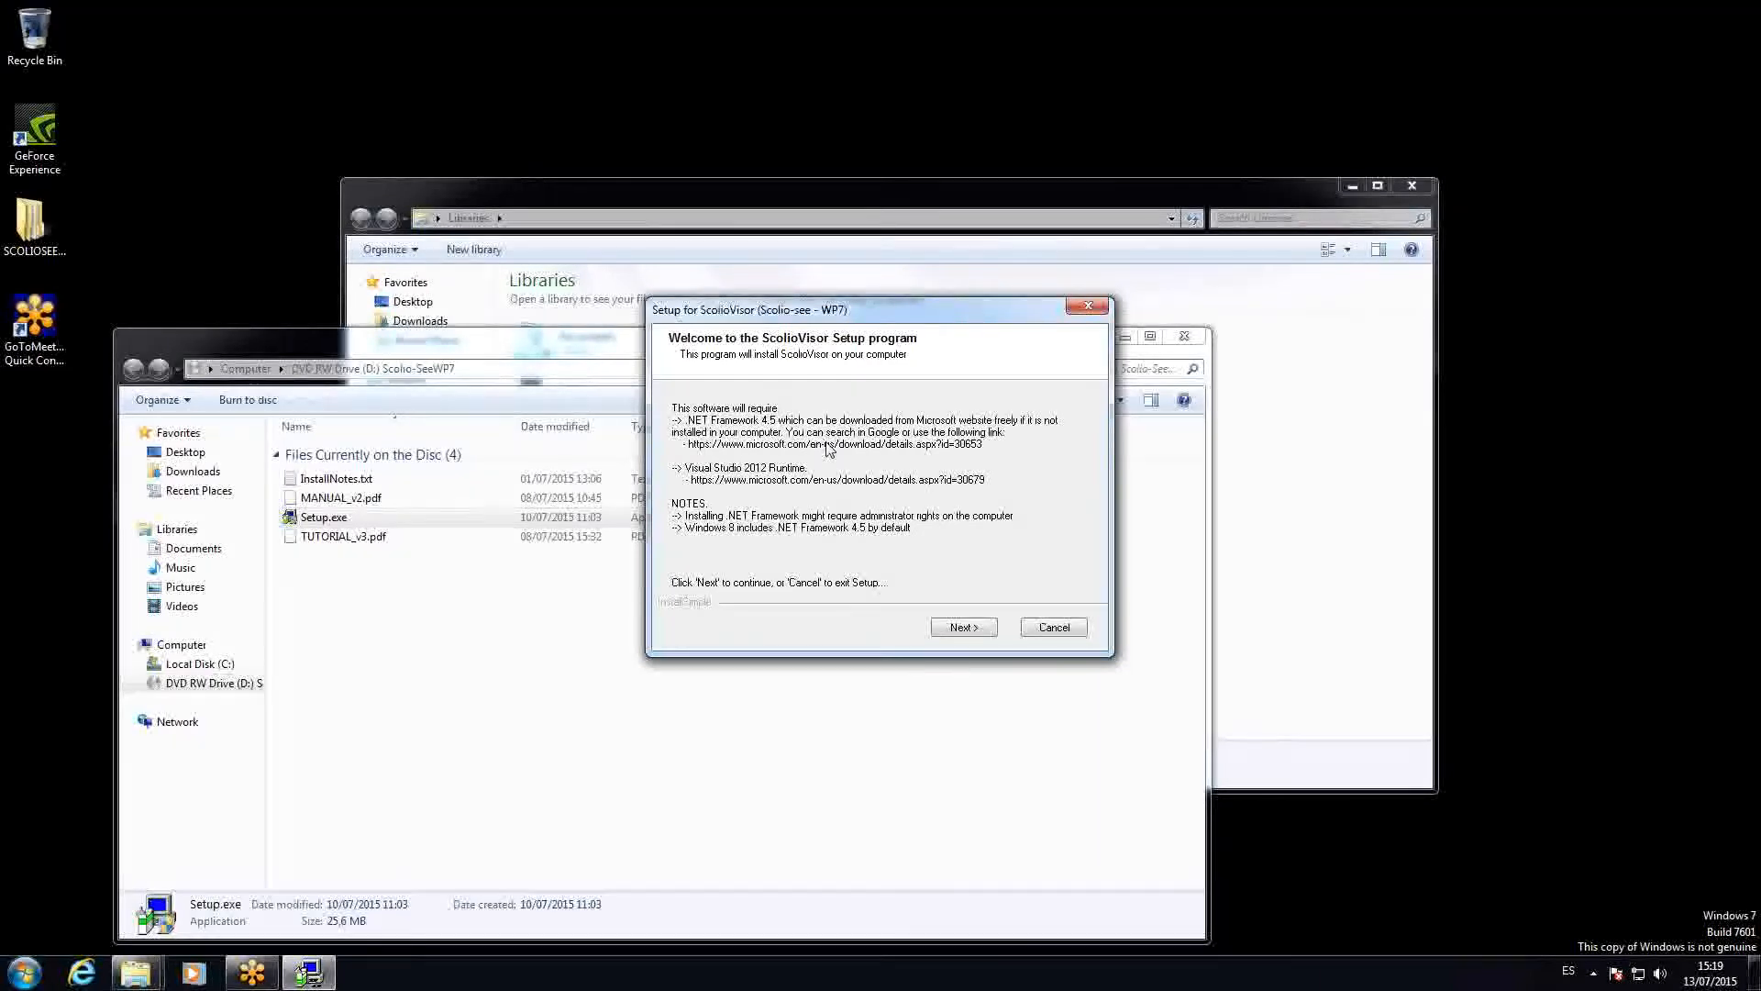
{"action": "left_click", "coordinate": [976, 632]}
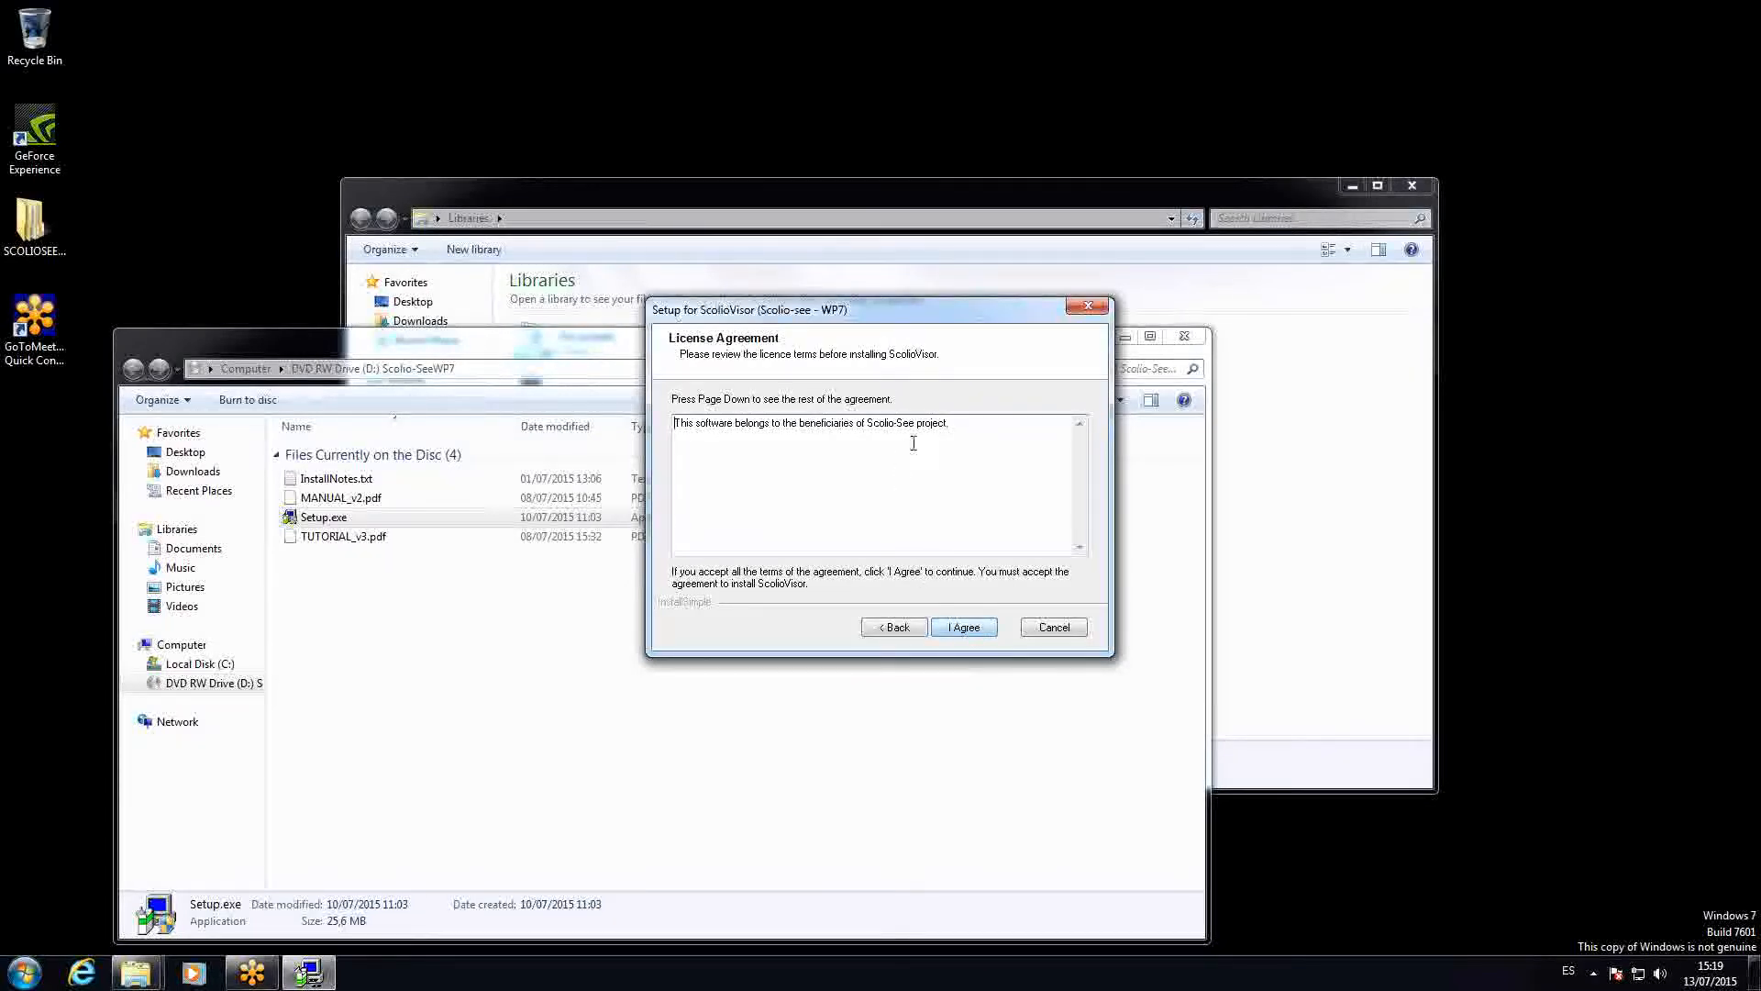
{"action": "left_click_drag", "start_coordinate": [949, 427], "coordinate": [670, 458]}
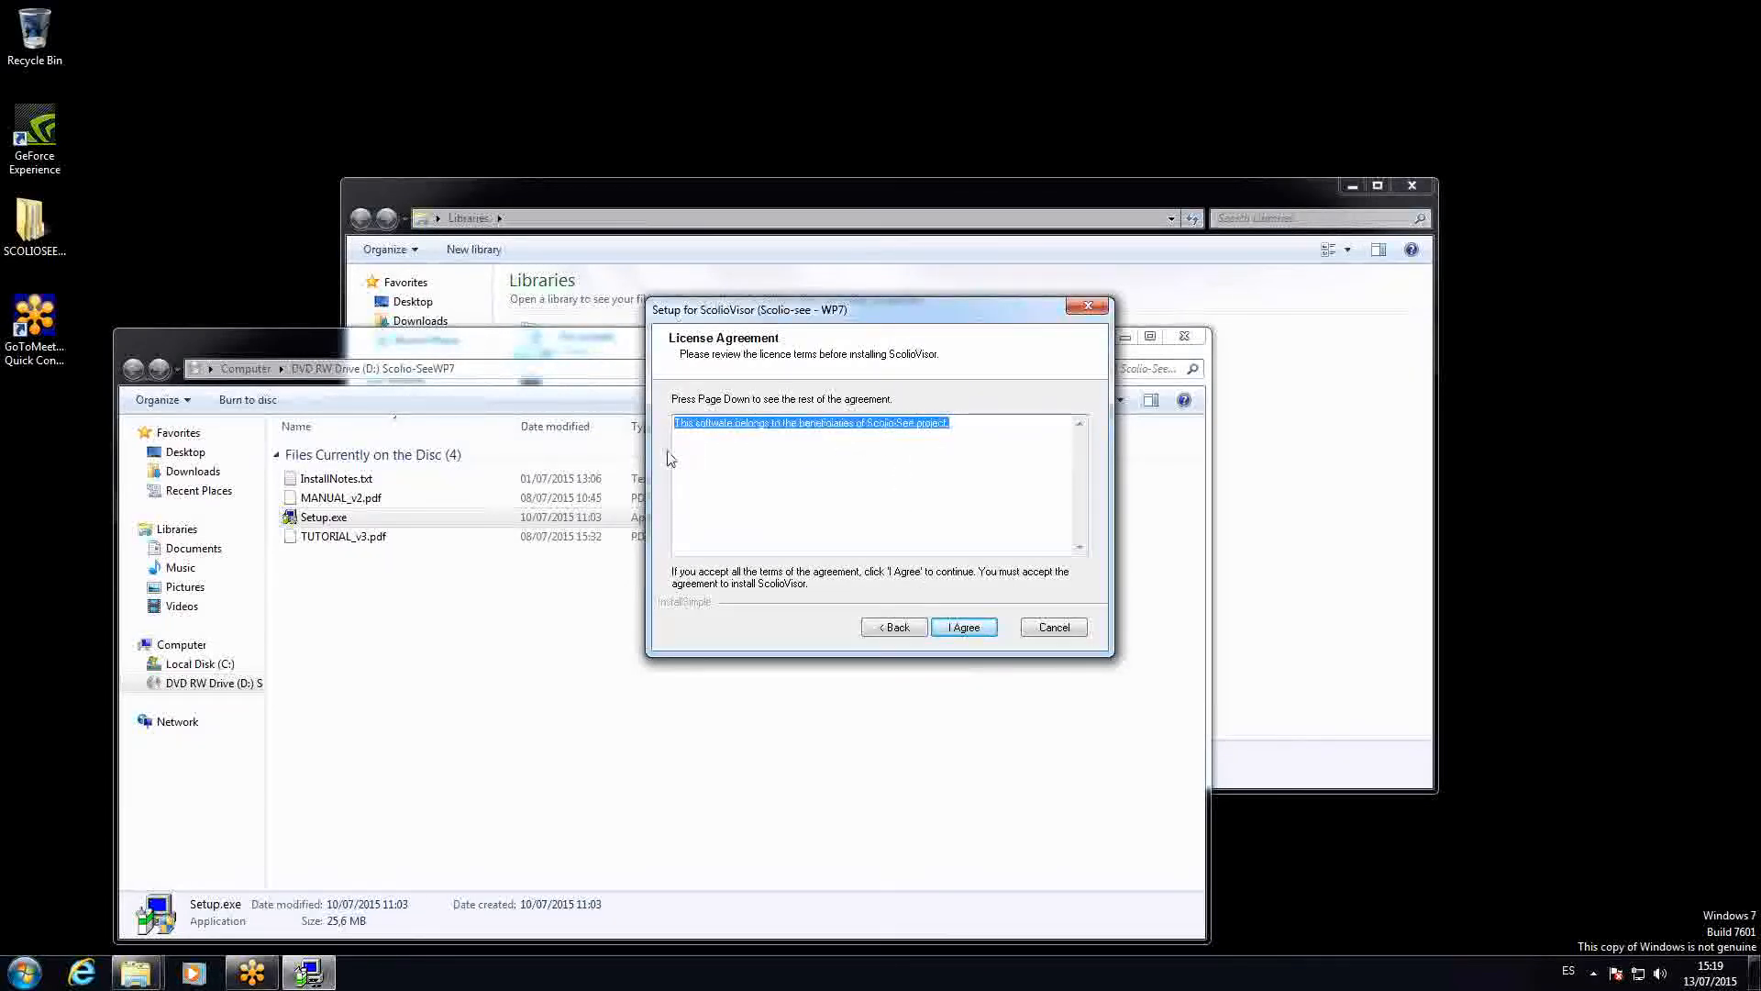
{"action": "left_click", "coordinate": [974, 485]}
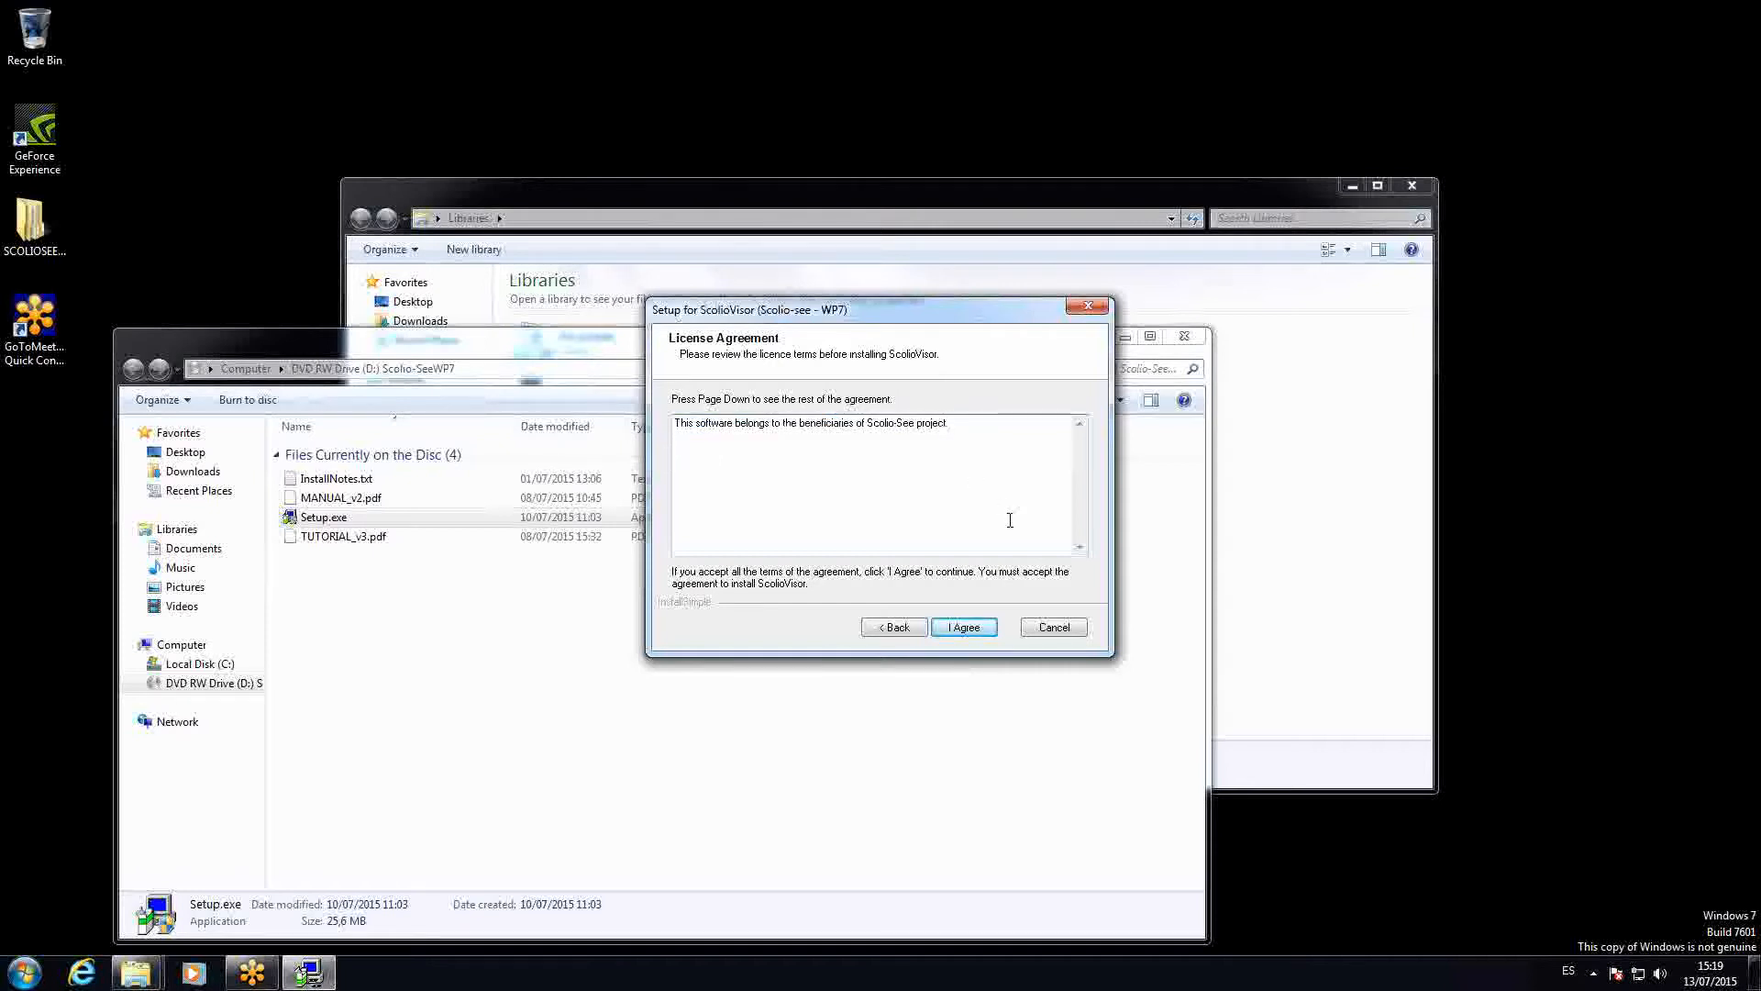
{"action": "left_click", "coordinate": [975, 631]}
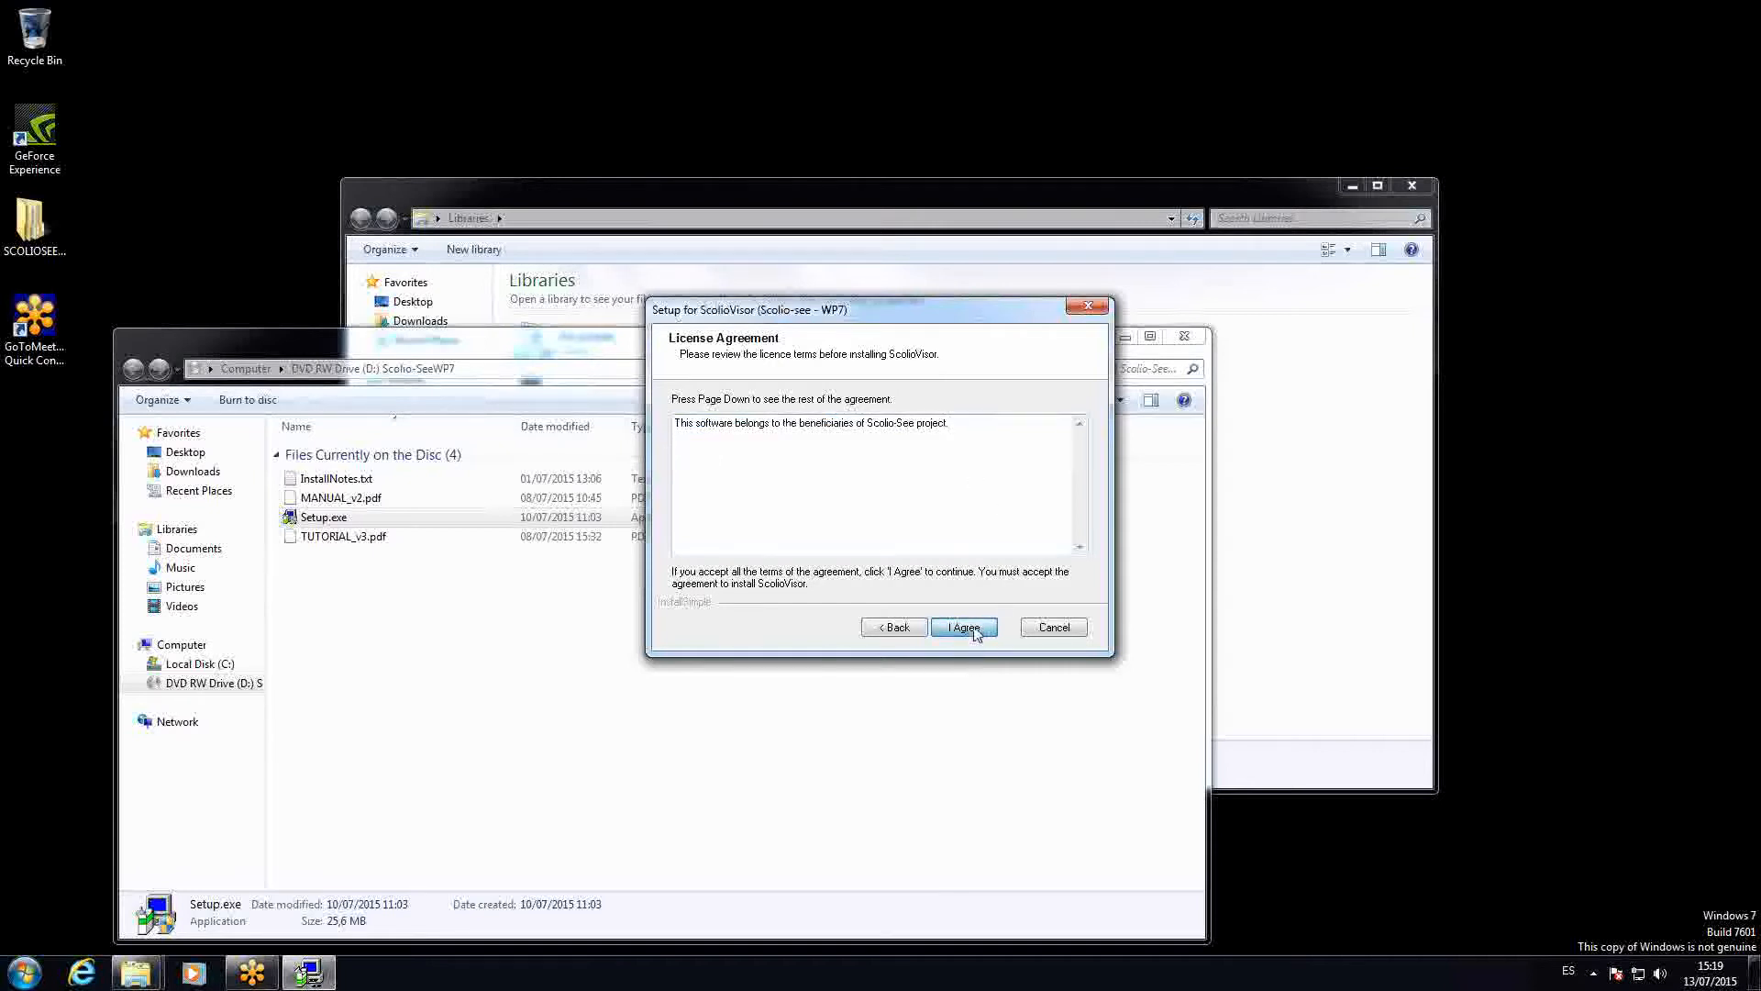
Keep C:\ScolioVisor as the destination folder, install the software and finish the setup wizard
{"action": "left_click", "coordinate": [767, 516]}
{"action": "left_click_drag", "start_coordinate": [767, 517], "coordinate": [641, 541]}
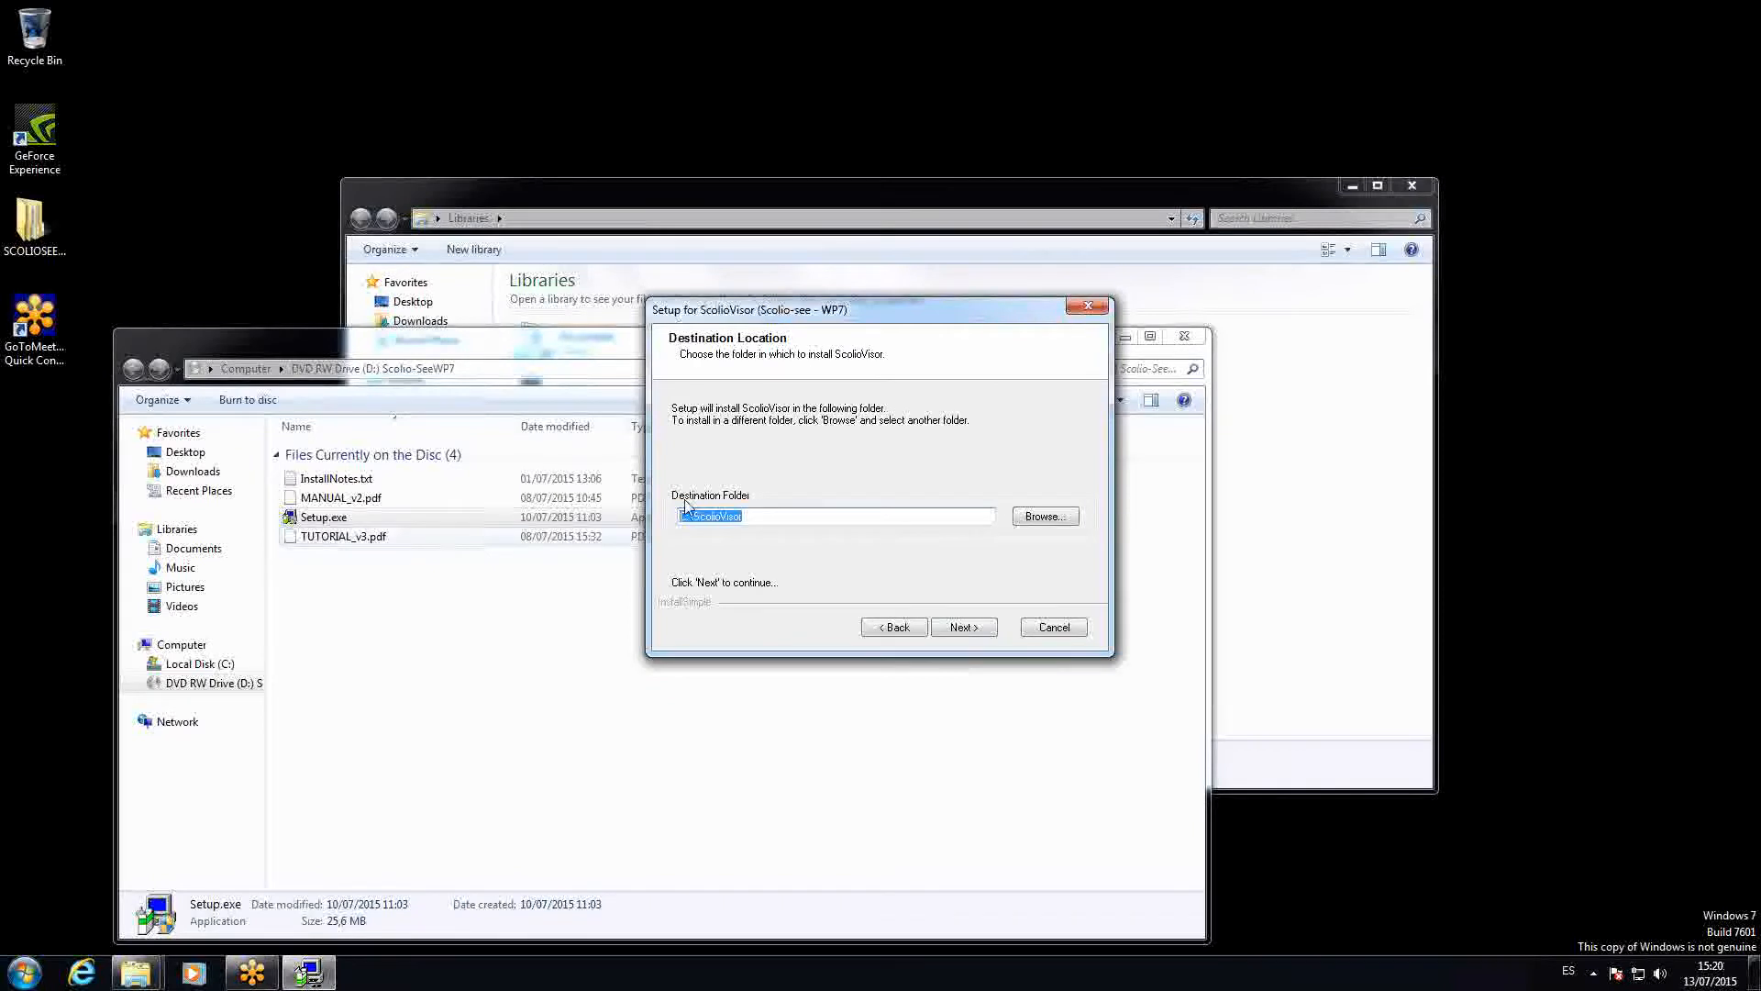
{"action": "left_click", "coordinate": [959, 628]}
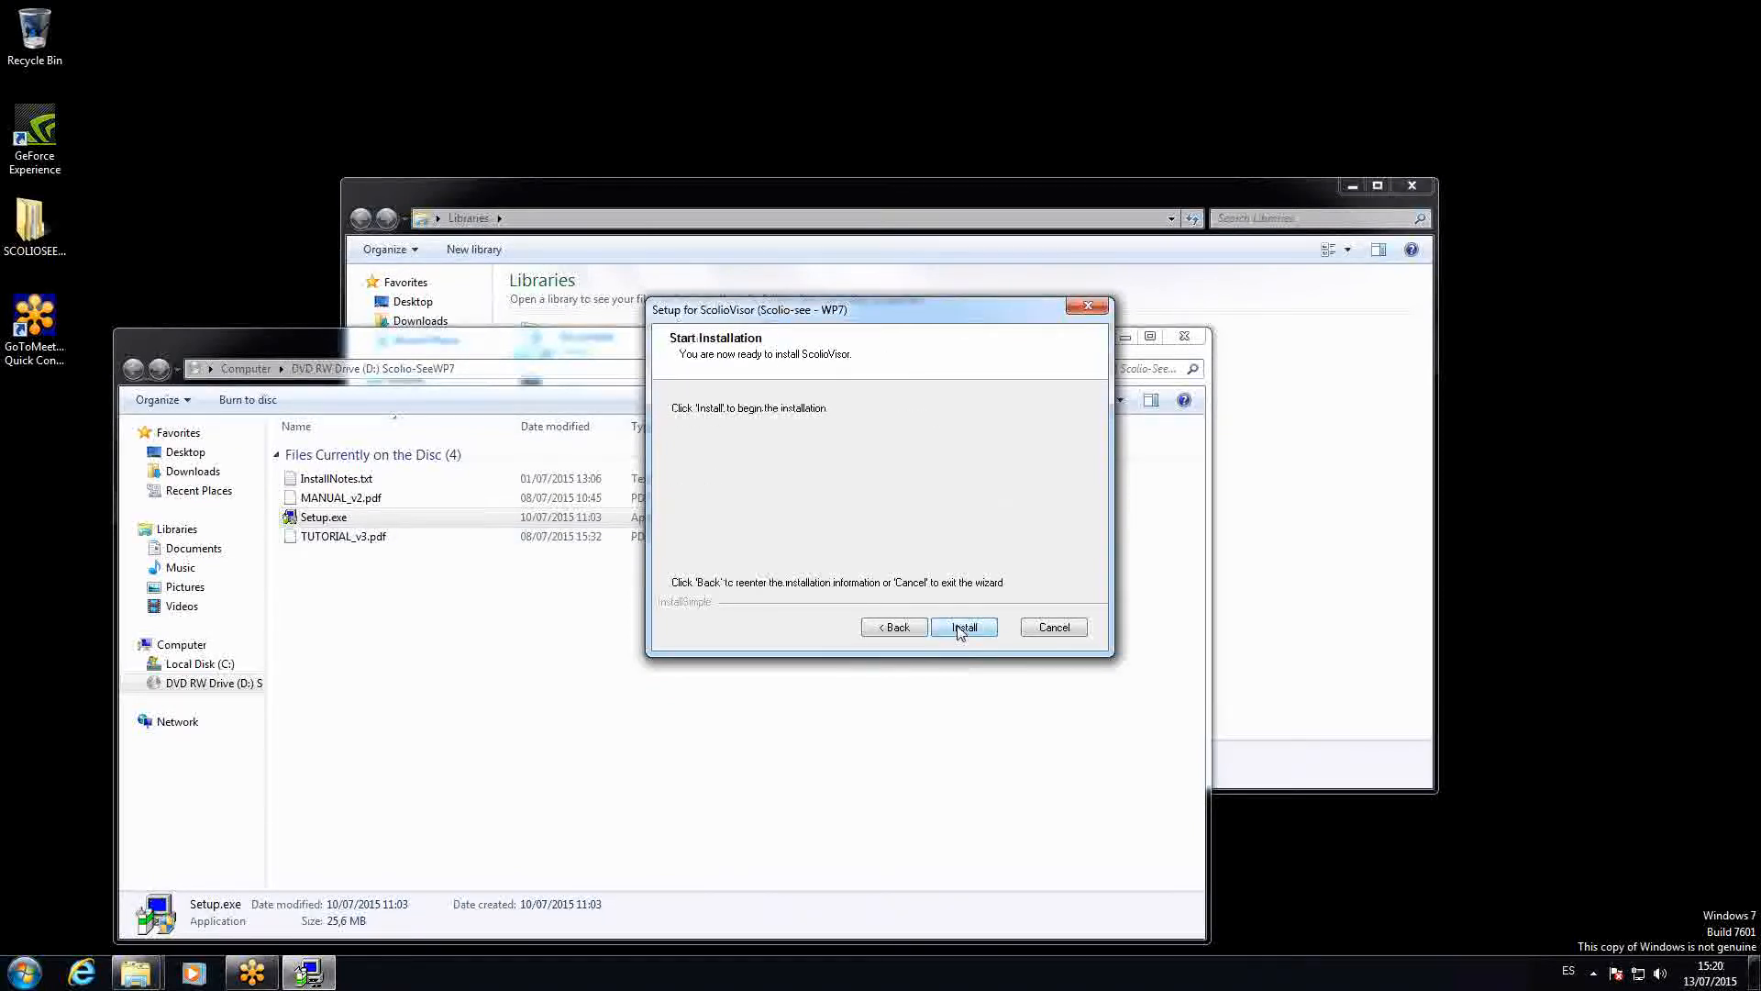
{"action": "left_click", "coordinate": [959, 629]}
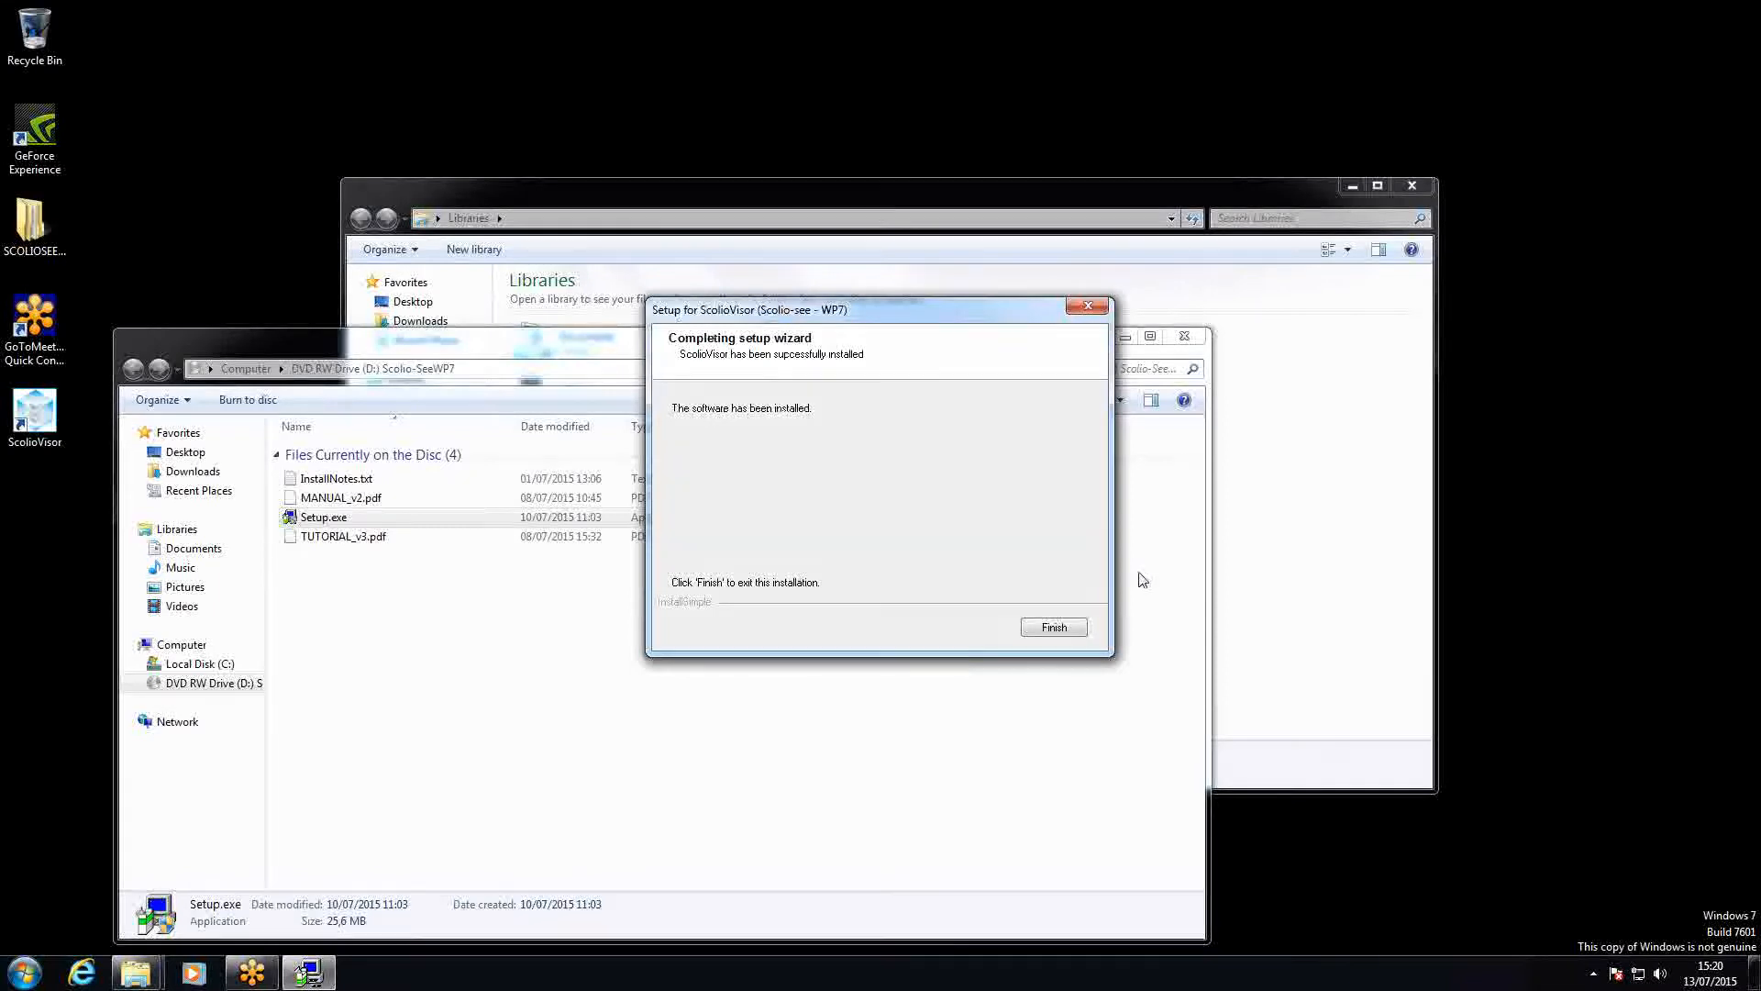
{"action": "left_click", "coordinate": [1055, 628]}
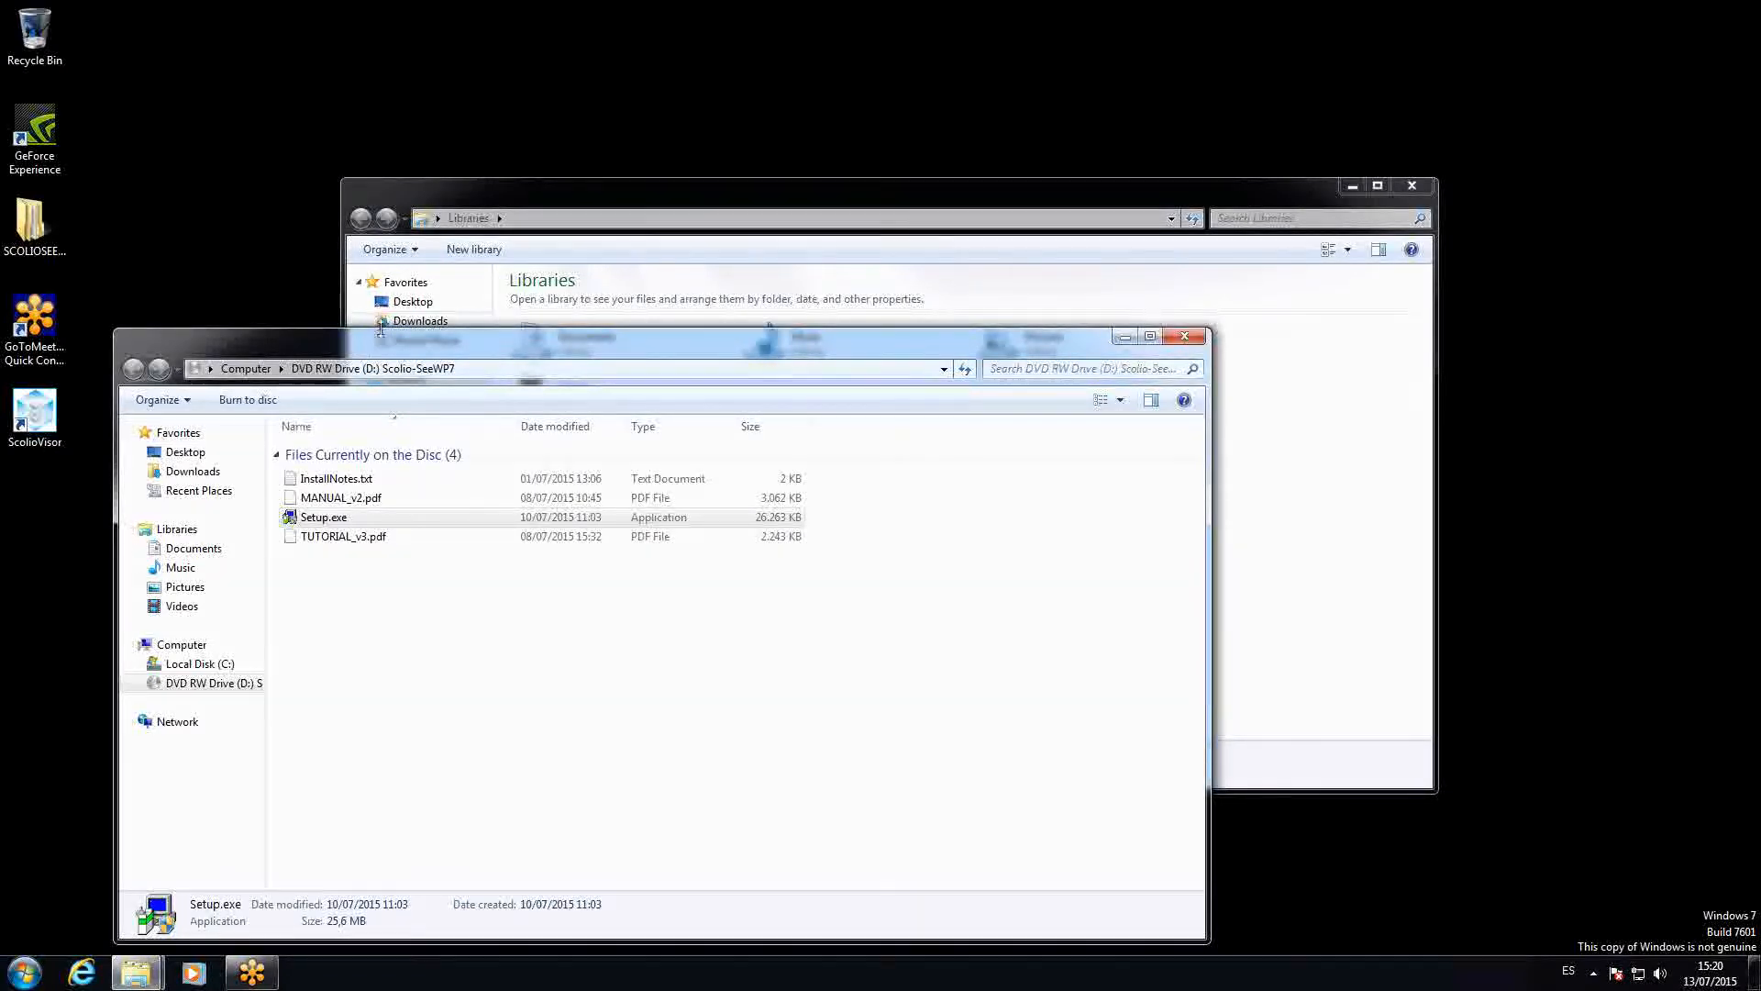
Examine the installed files in C:\ScolioVisor\bin\Release and close both Explorer windows
{"action": "left_click_drag", "start_coordinate": [386, 341], "coordinate": [516, 254]}
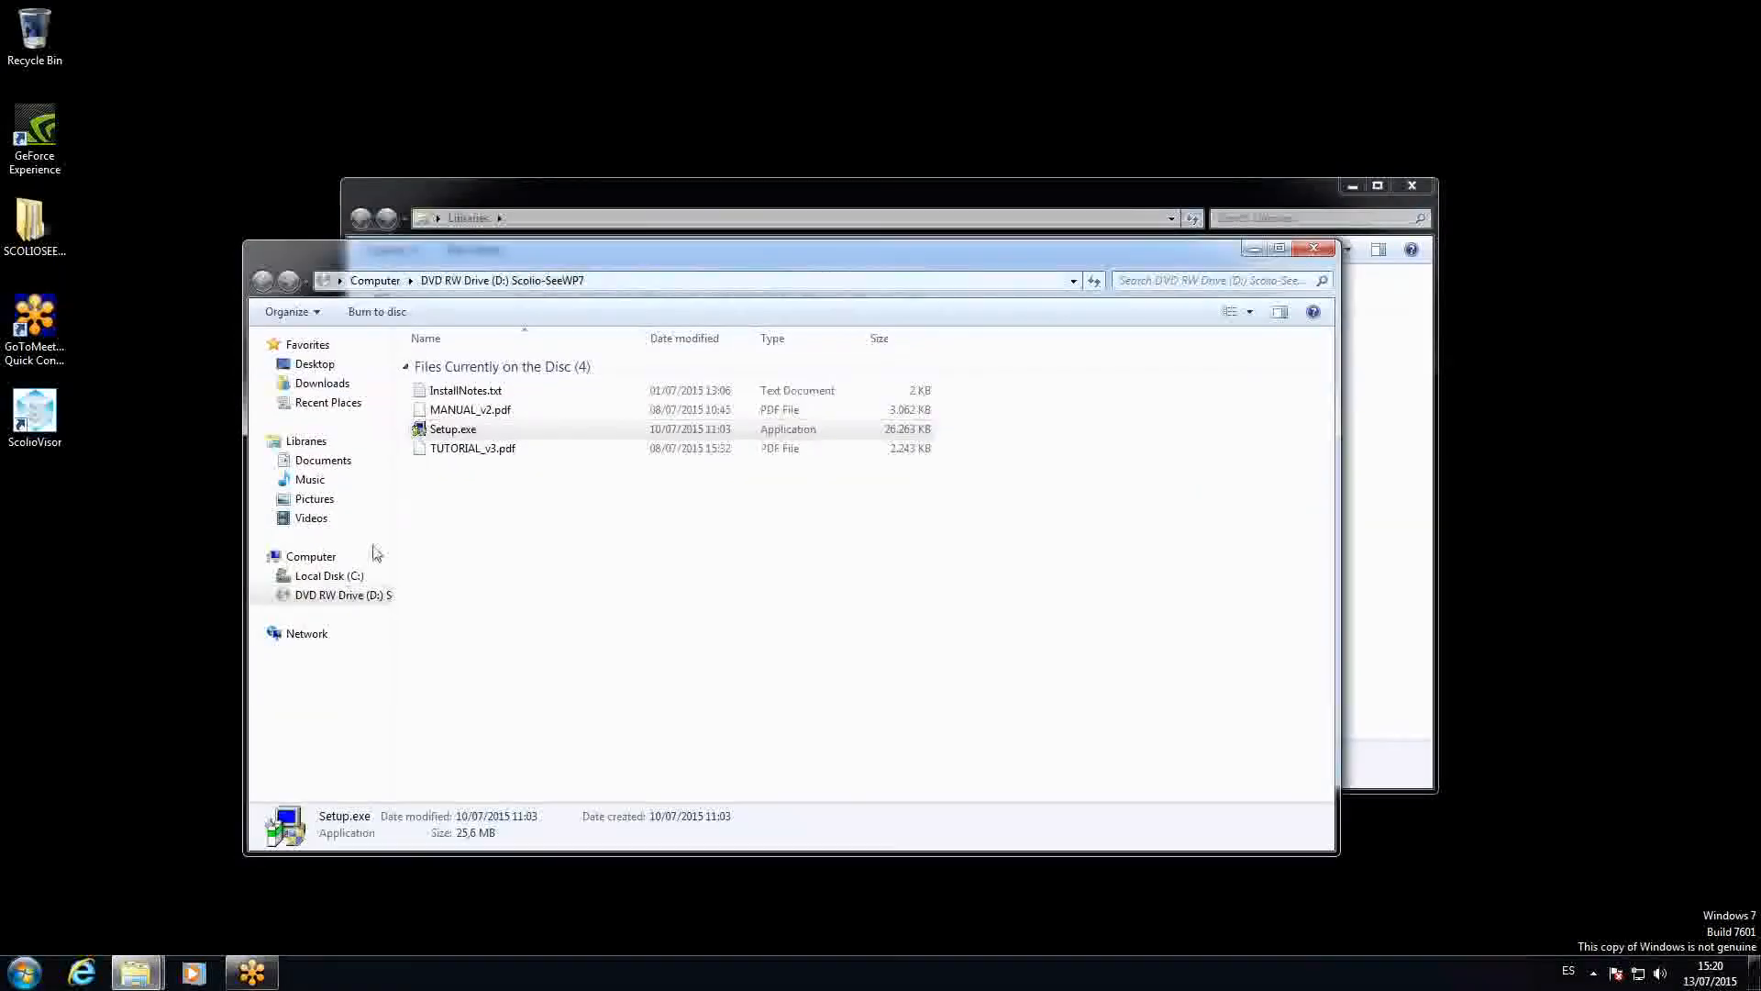
{"action": "left_click", "coordinate": [357, 576]}
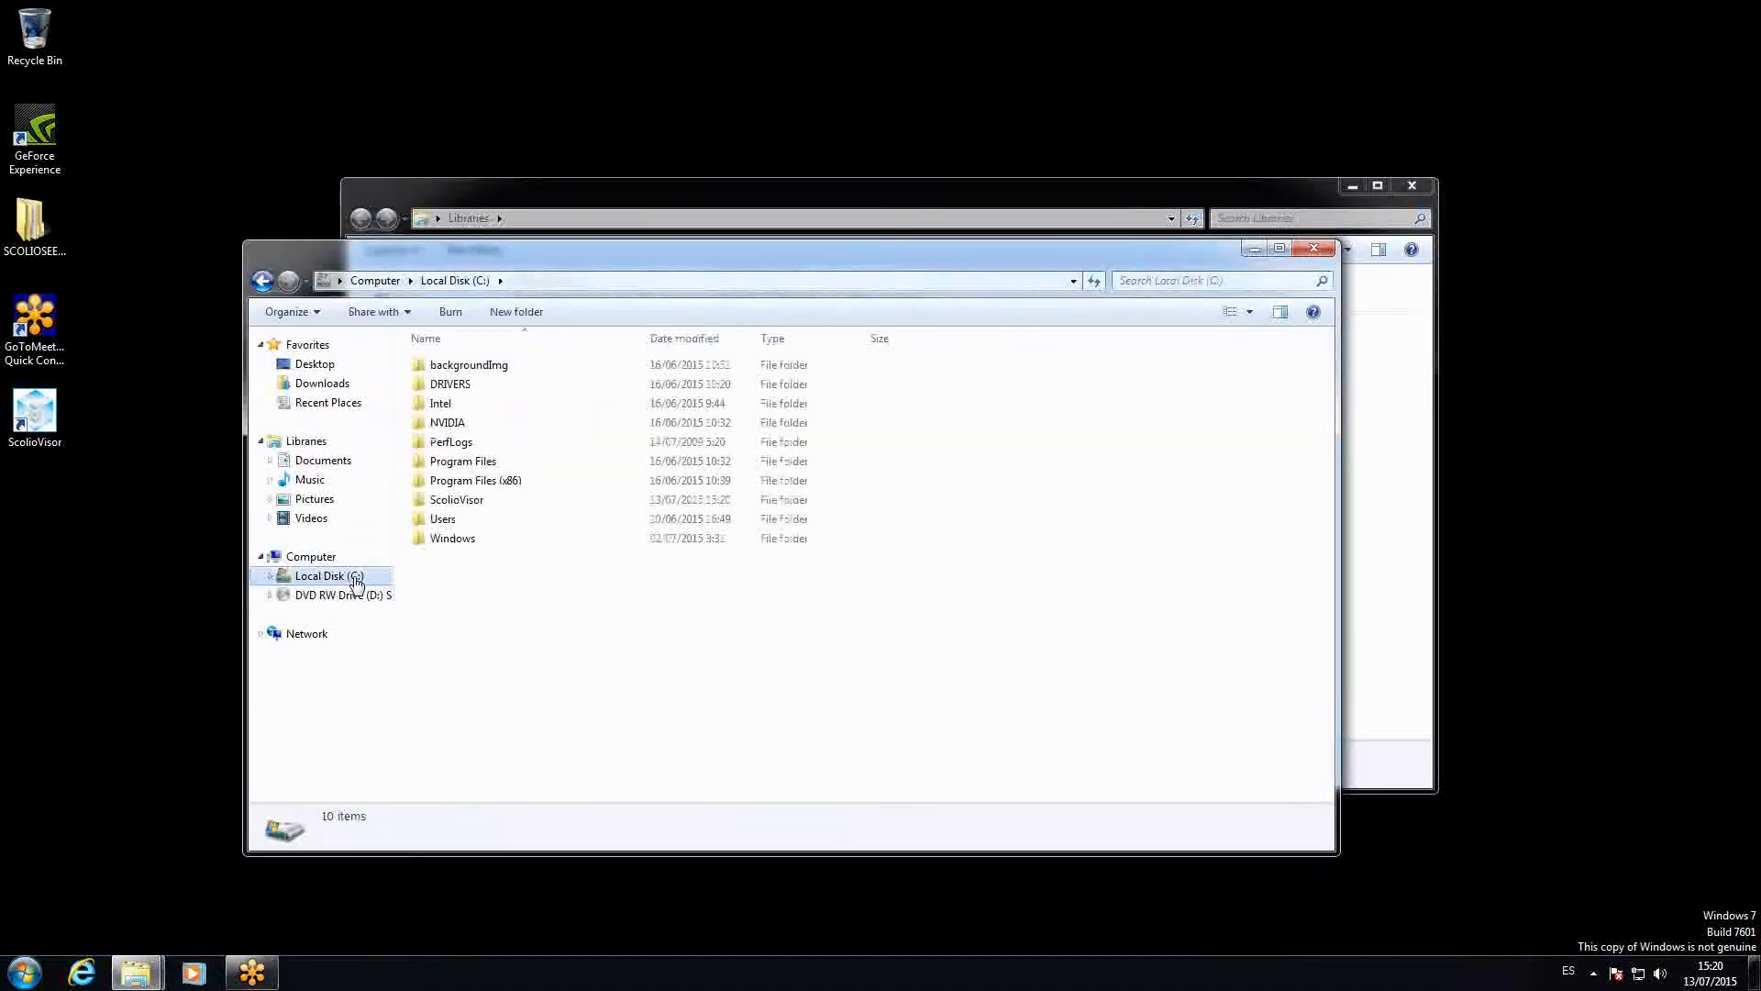
{"action": "left_click", "coordinate": [469, 507]}
{"action": "double_click", "coordinate": [469, 508]}
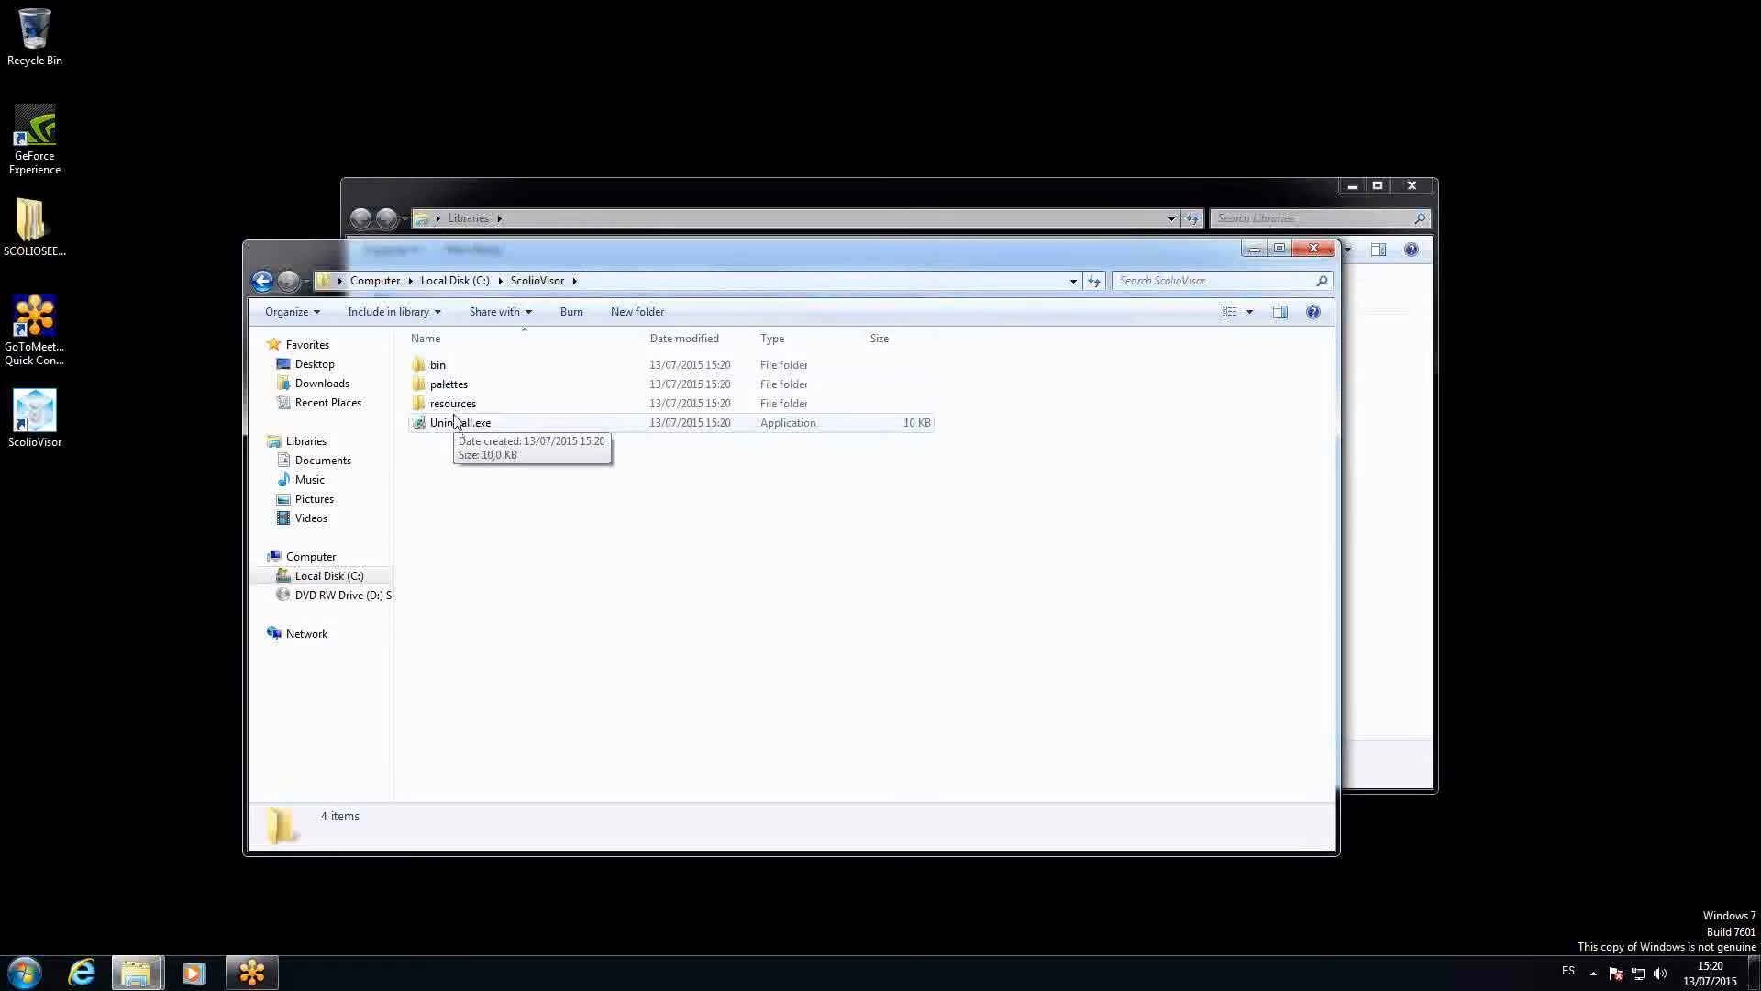
{"action": "double_click", "coordinate": [459, 360]}
{"action": "double_click", "coordinate": [474, 370]}
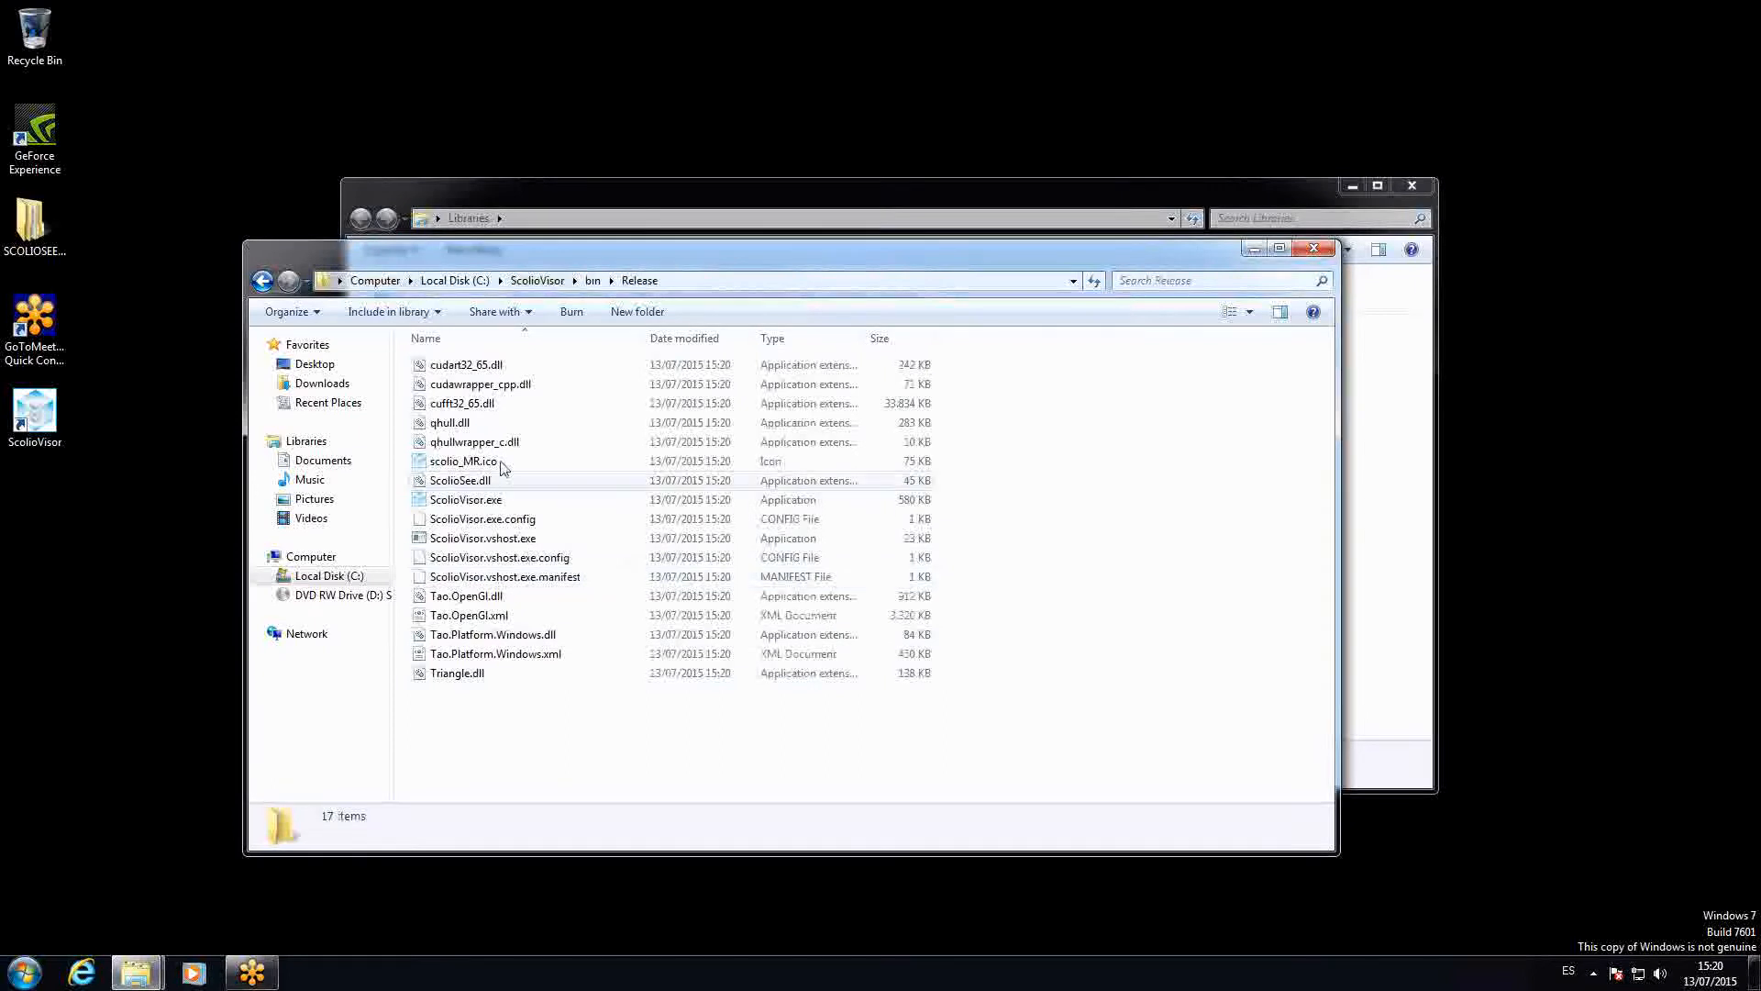
{"action": "left_click", "coordinate": [262, 280]}
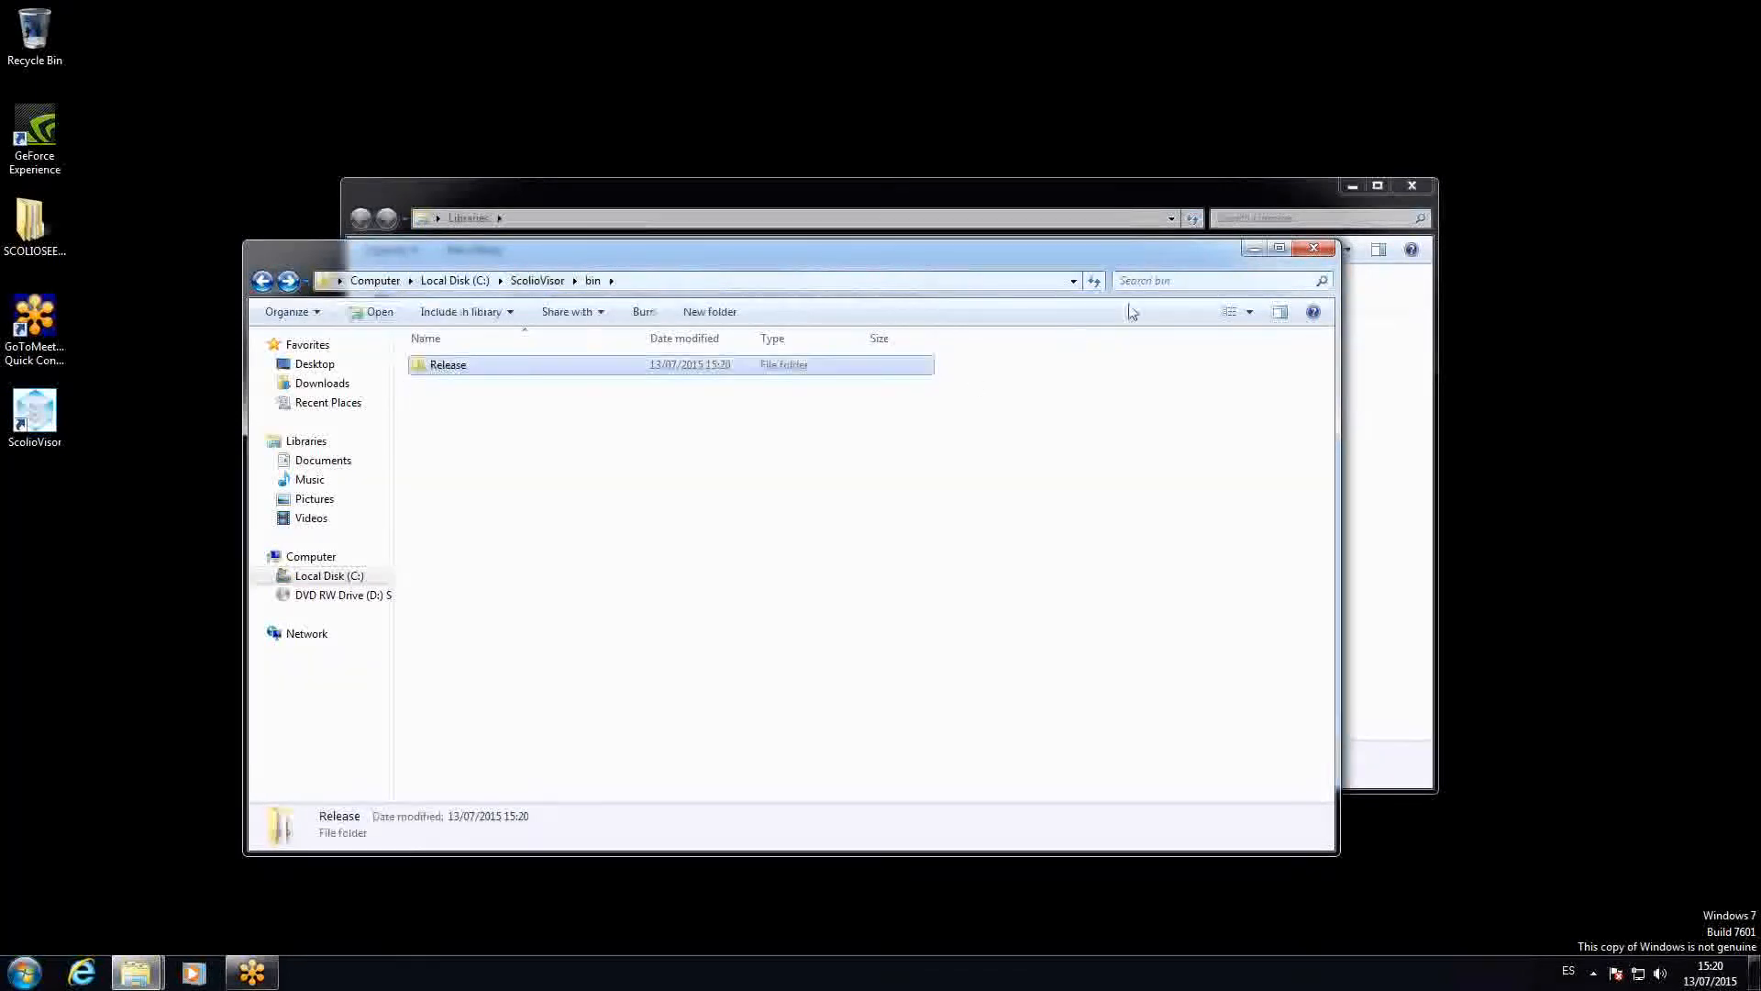
{"action": "left_click", "coordinate": [1313, 247]}
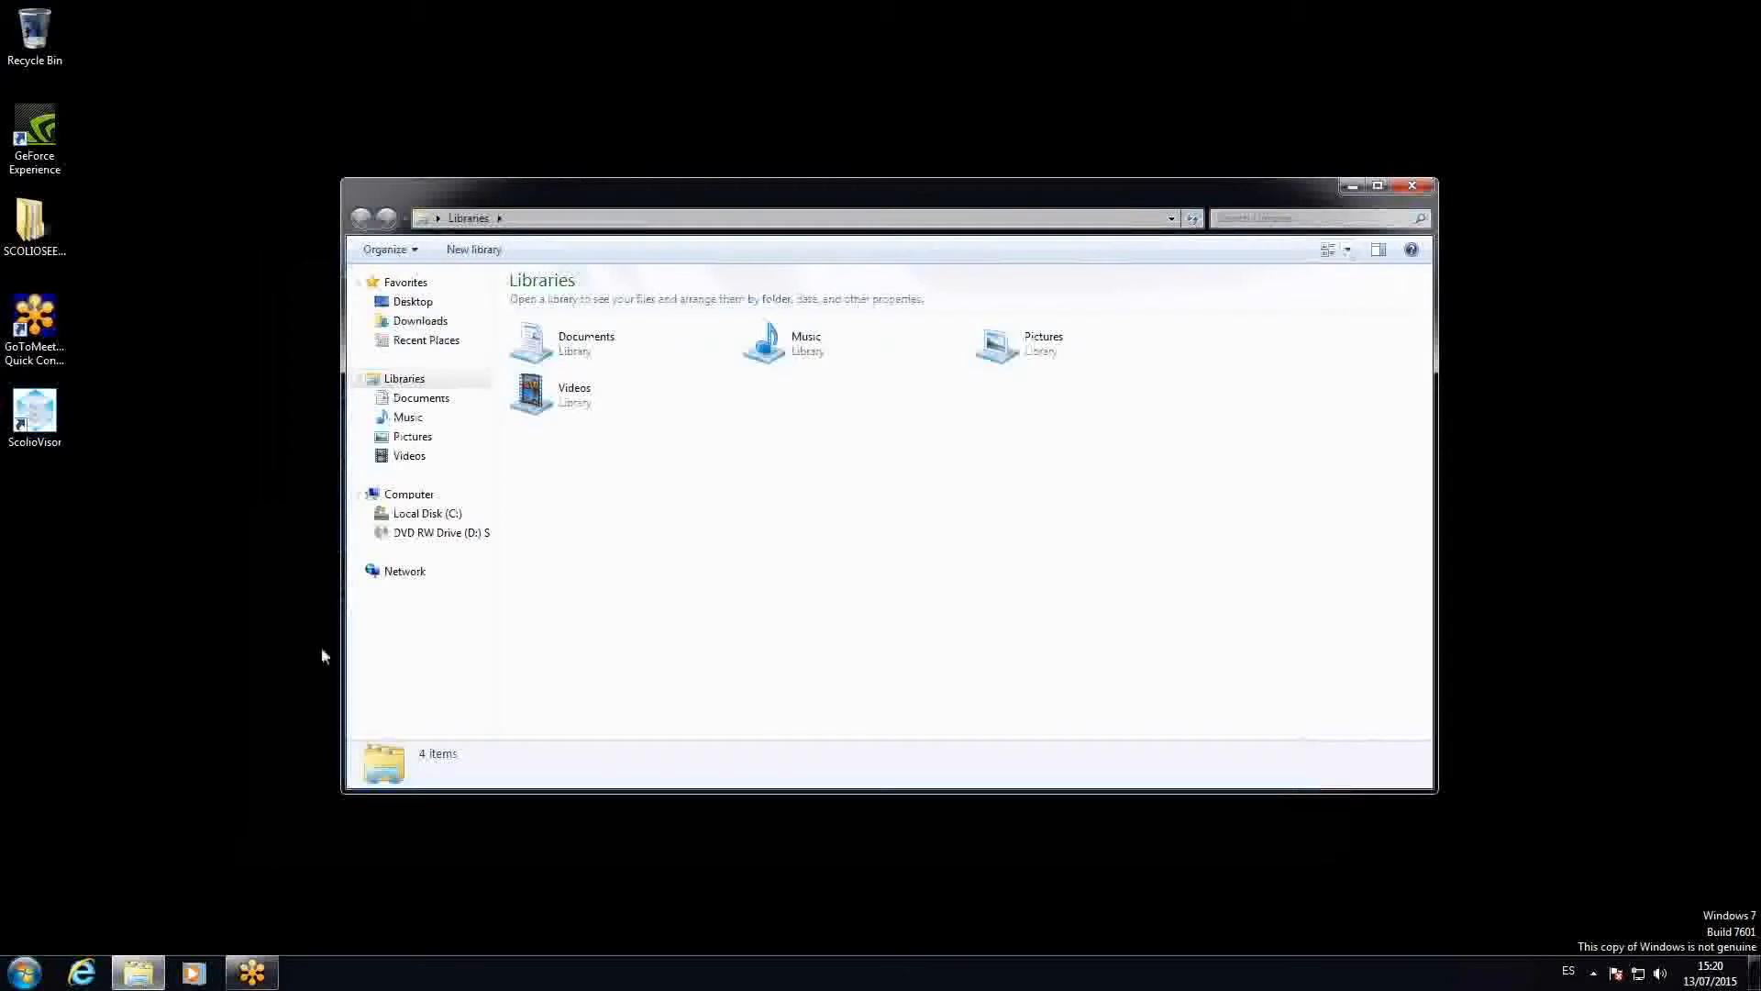
{"action": "left_click", "coordinate": [1412, 185]}
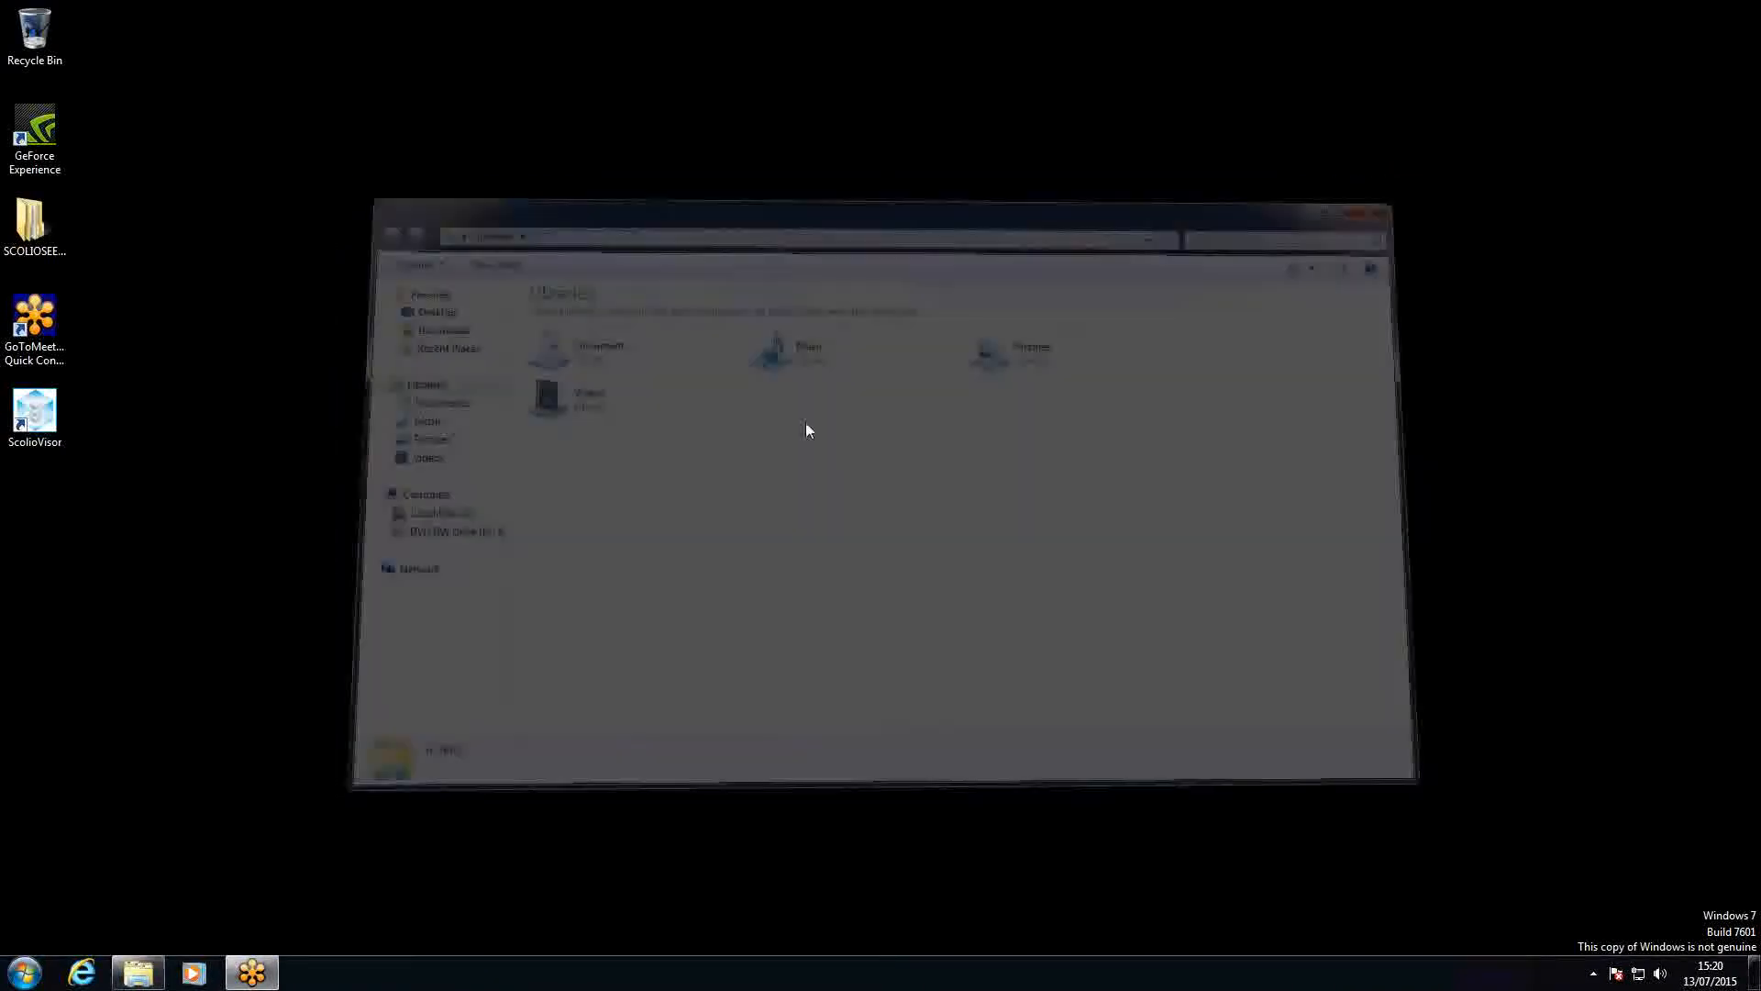
Start ScolioVisor from its desktop shortcut
{"action": "double_click", "coordinate": [42, 414]}
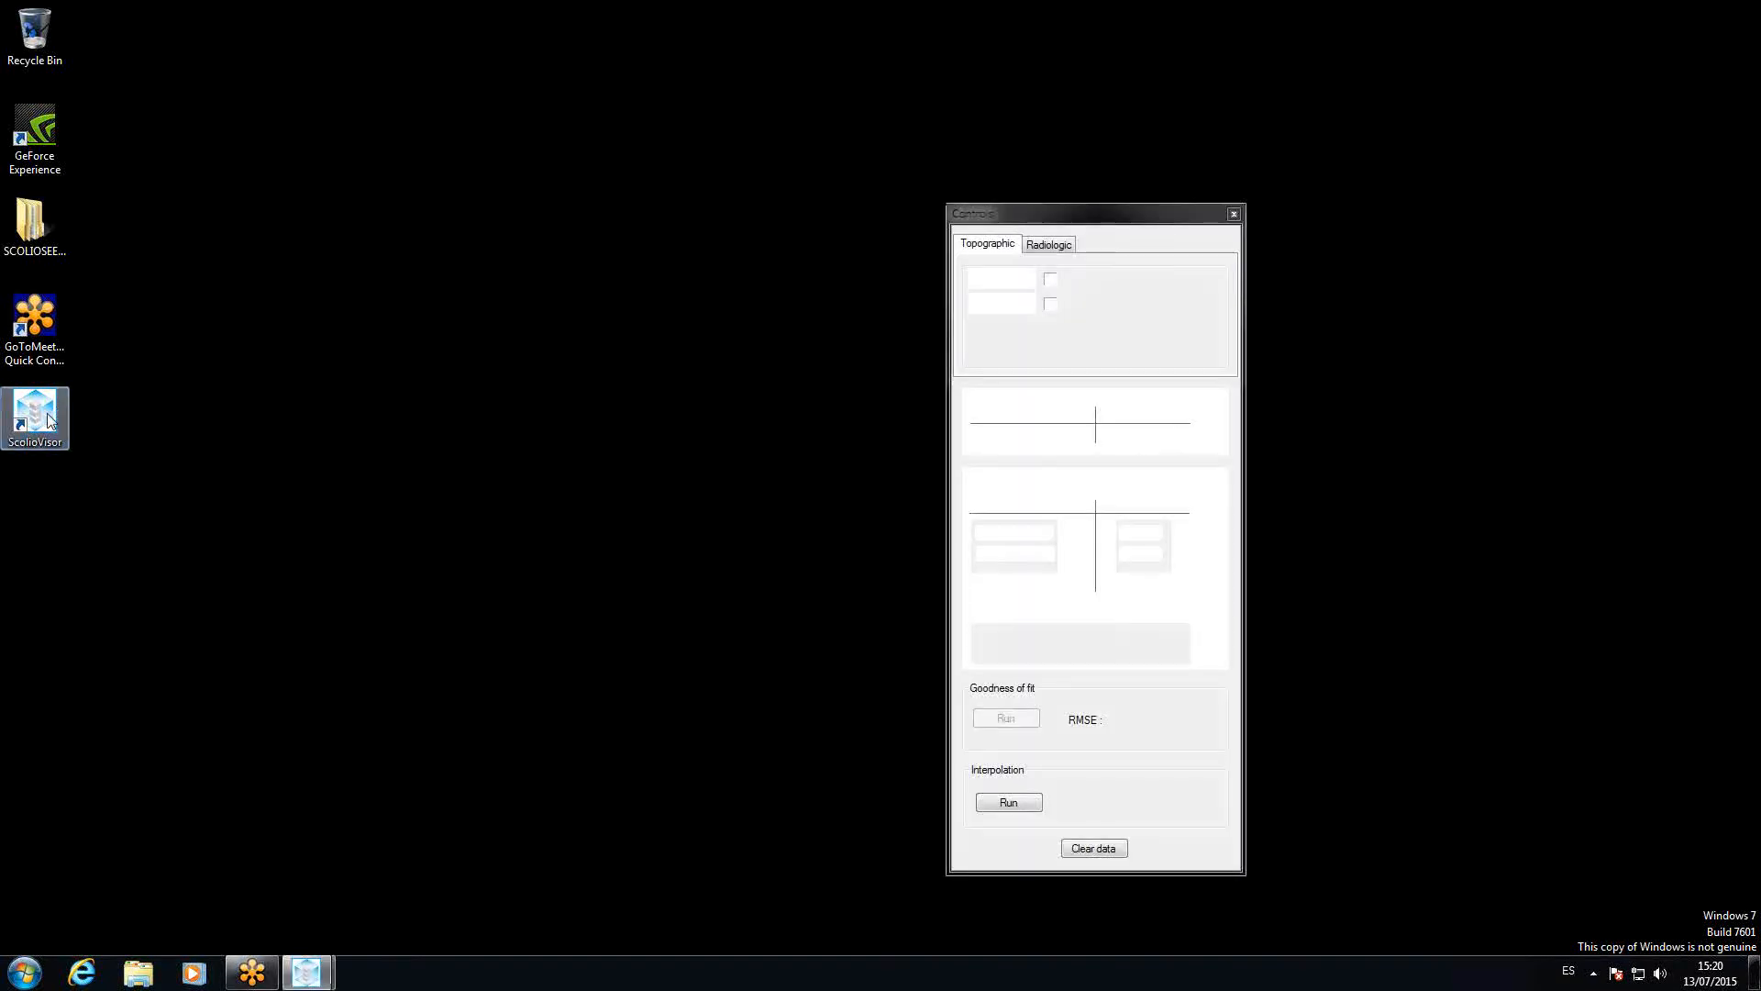
{"action": "left_click", "coordinate": [25, 973]}
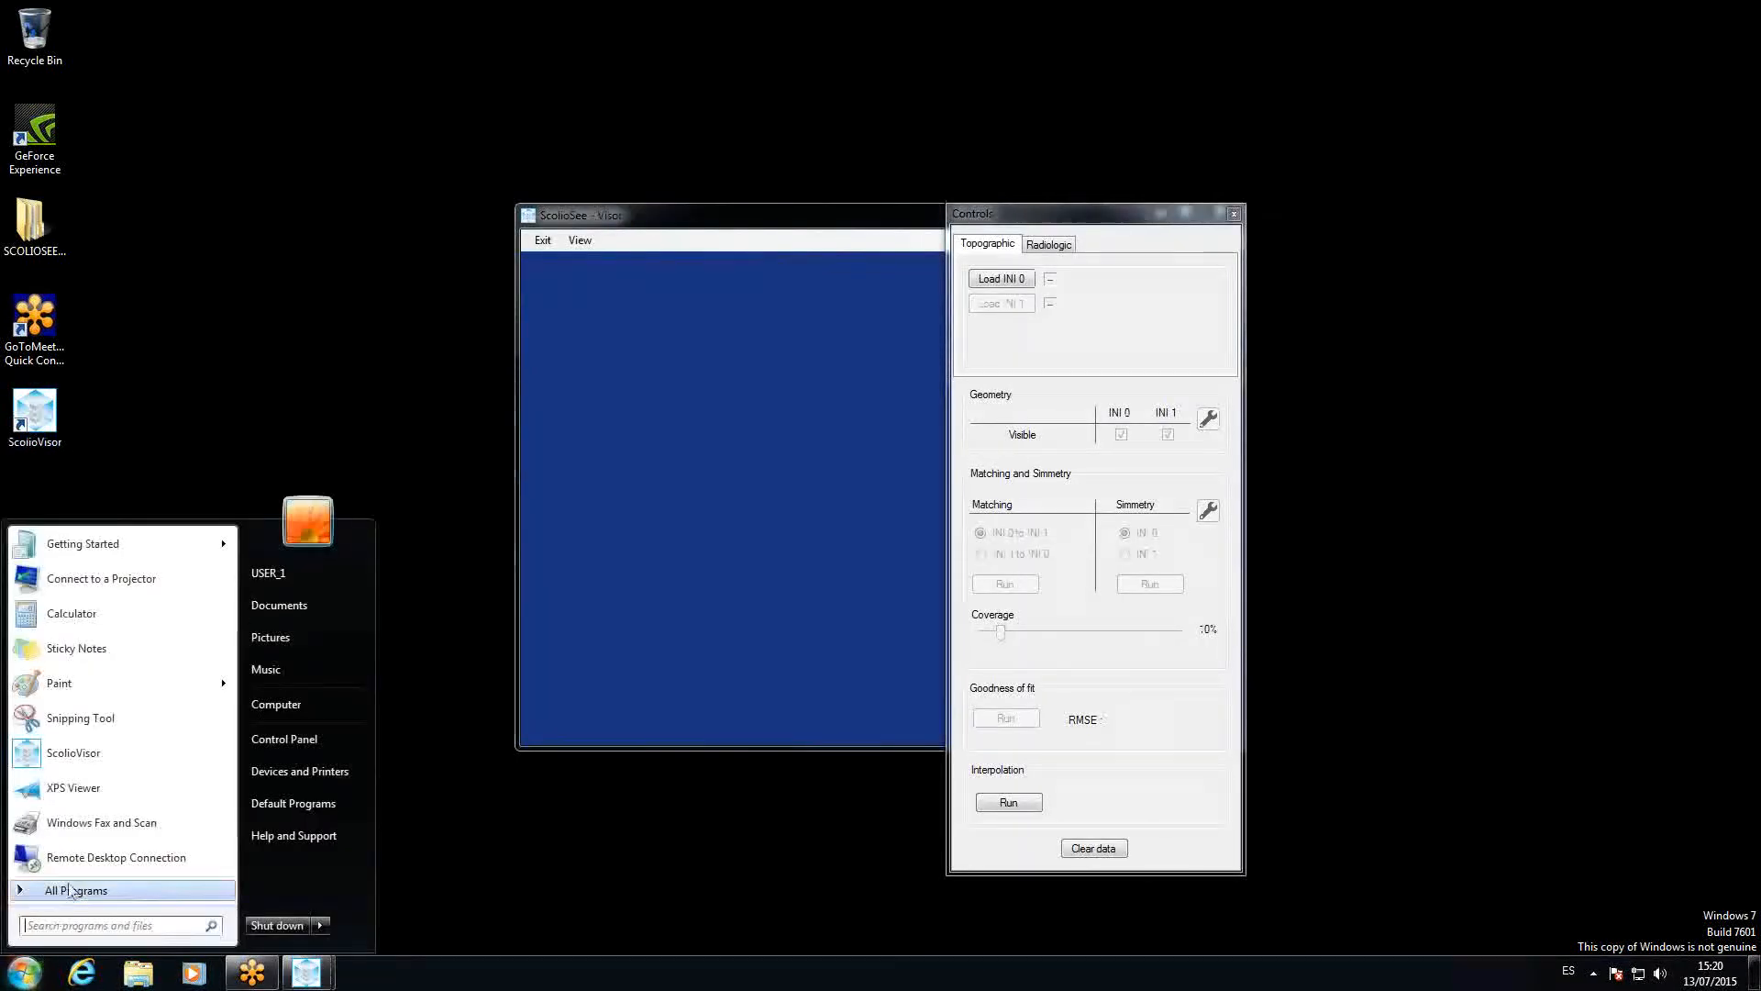
{"action": "left_click", "coordinate": [278, 409]}
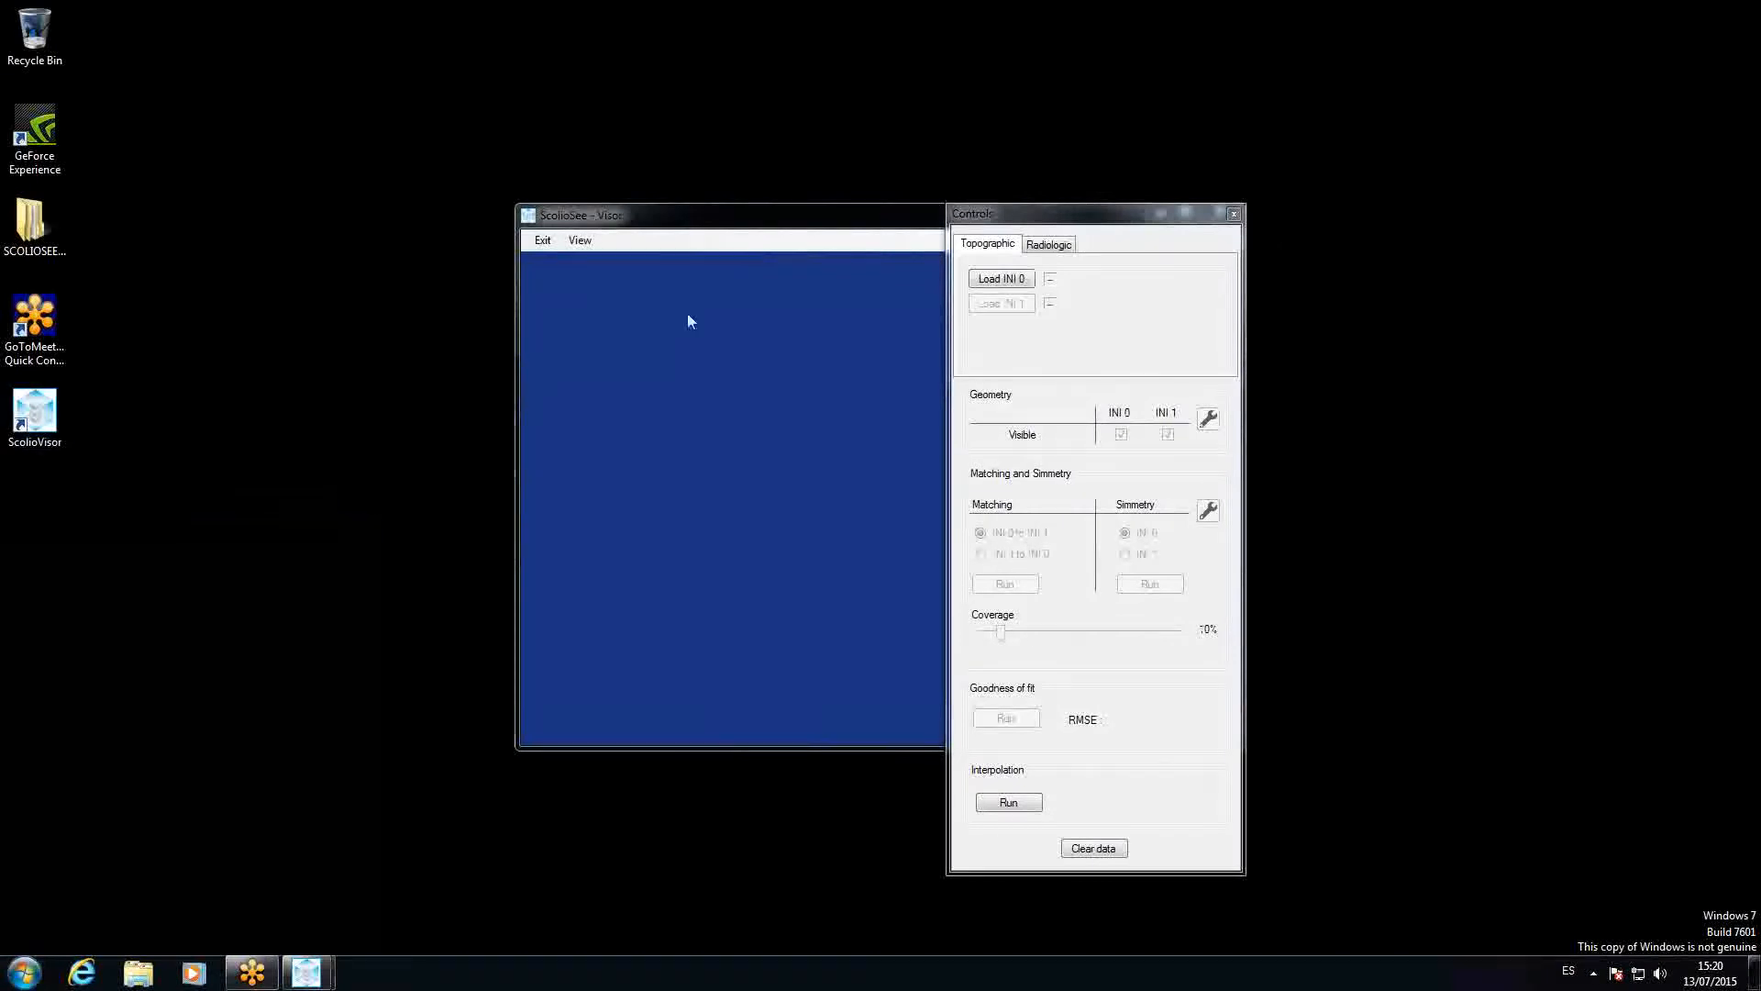
Maximize the ScolioSee viewer and move the Controls window to the middle of it
{"action": "left_click", "coordinate": [1128, 221]}
{"action": "left_click_drag", "start_coordinate": [1129, 220], "coordinate": [975, 274]}
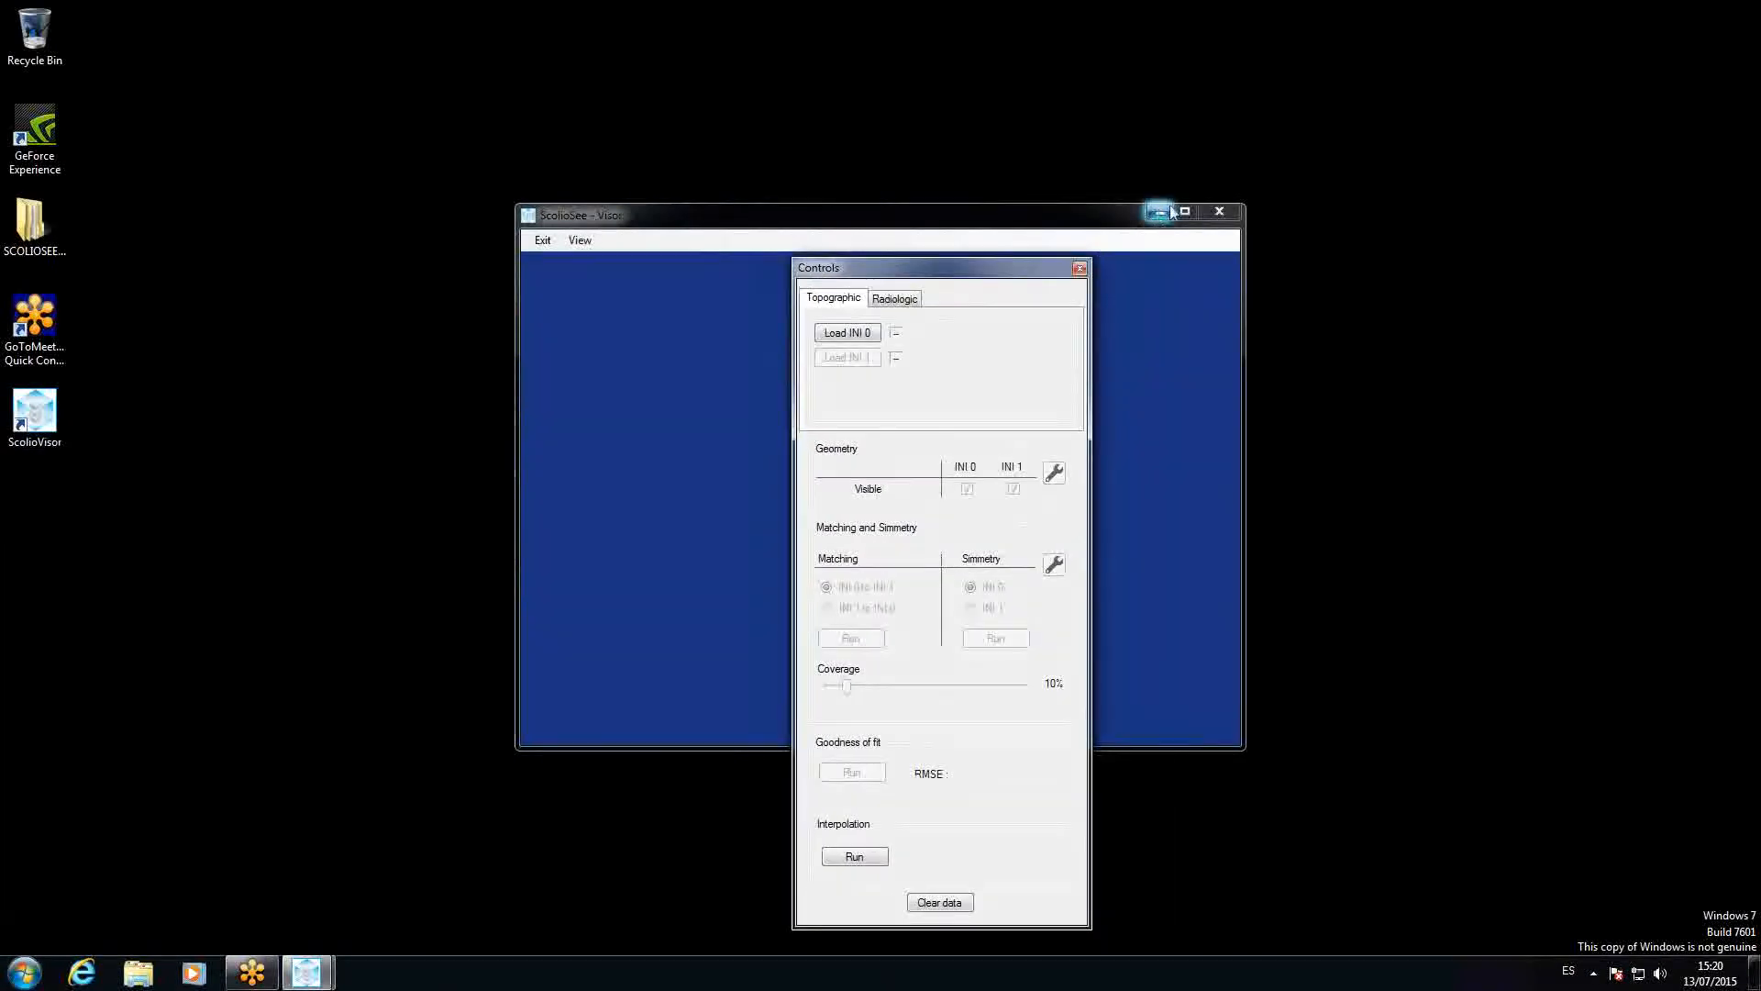
{"action": "left_click", "coordinate": [1185, 214]}
{"action": "left_click", "coordinate": [1185, 214]}
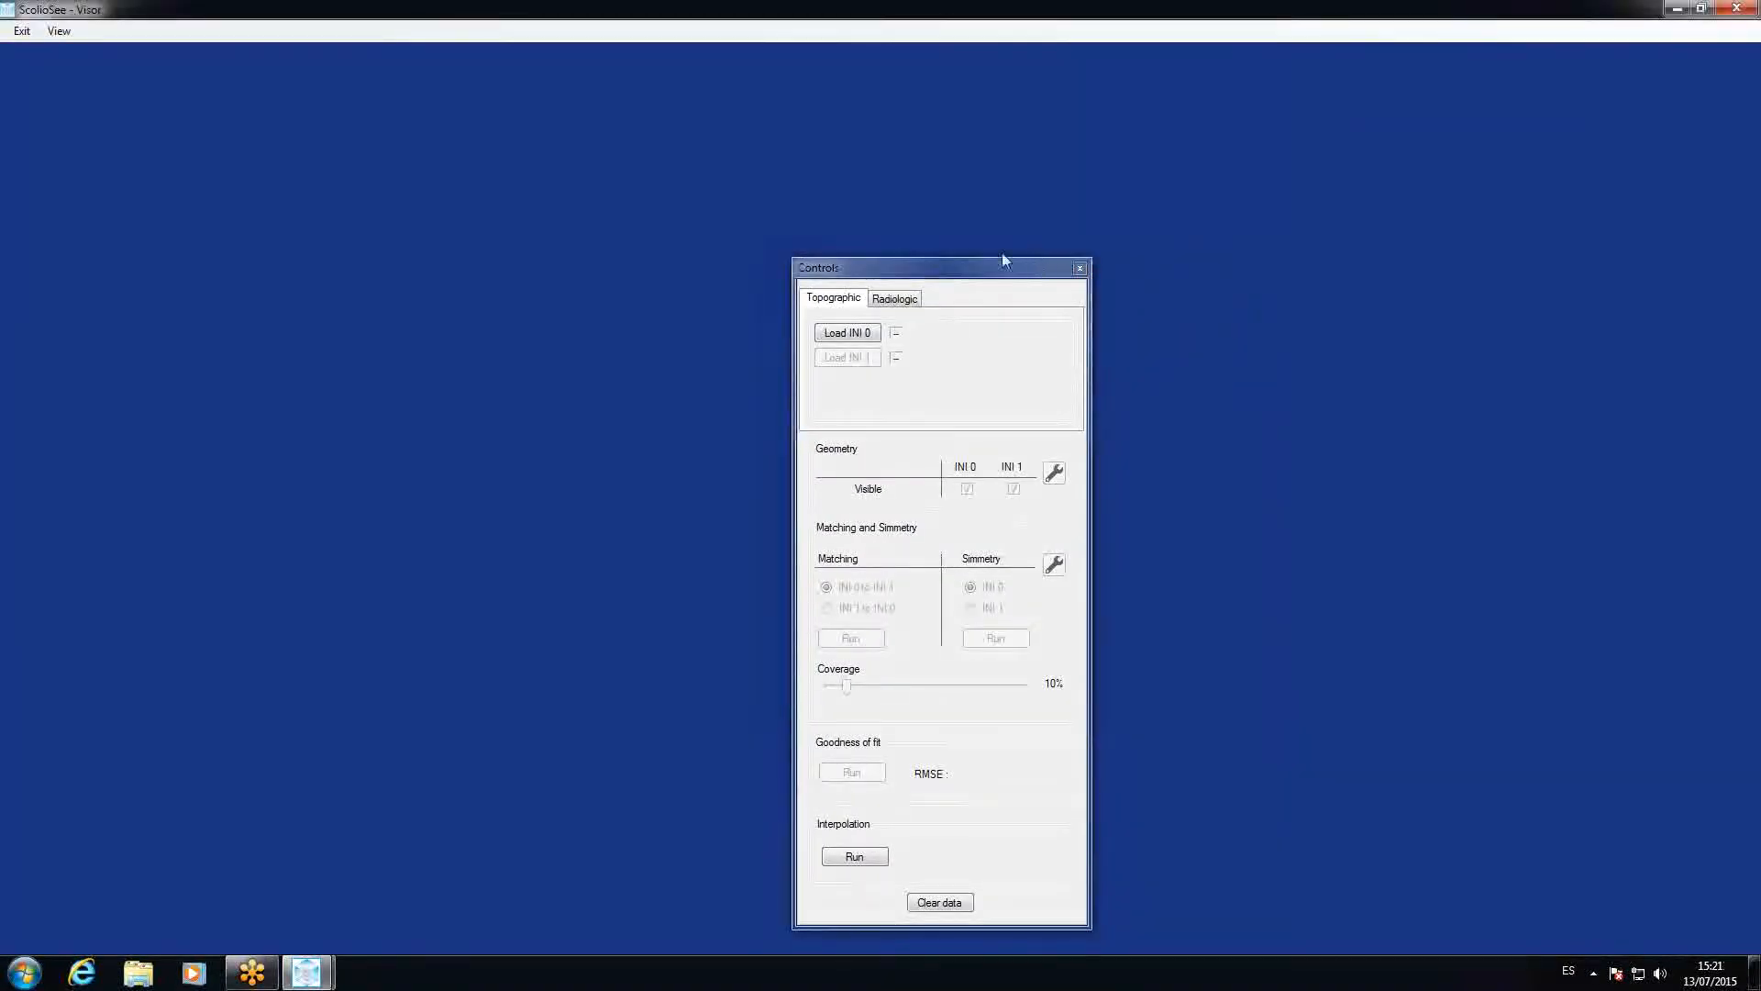
{"action": "left_click_drag", "start_coordinate": [970, 263], "coordinate": [922, 163]}
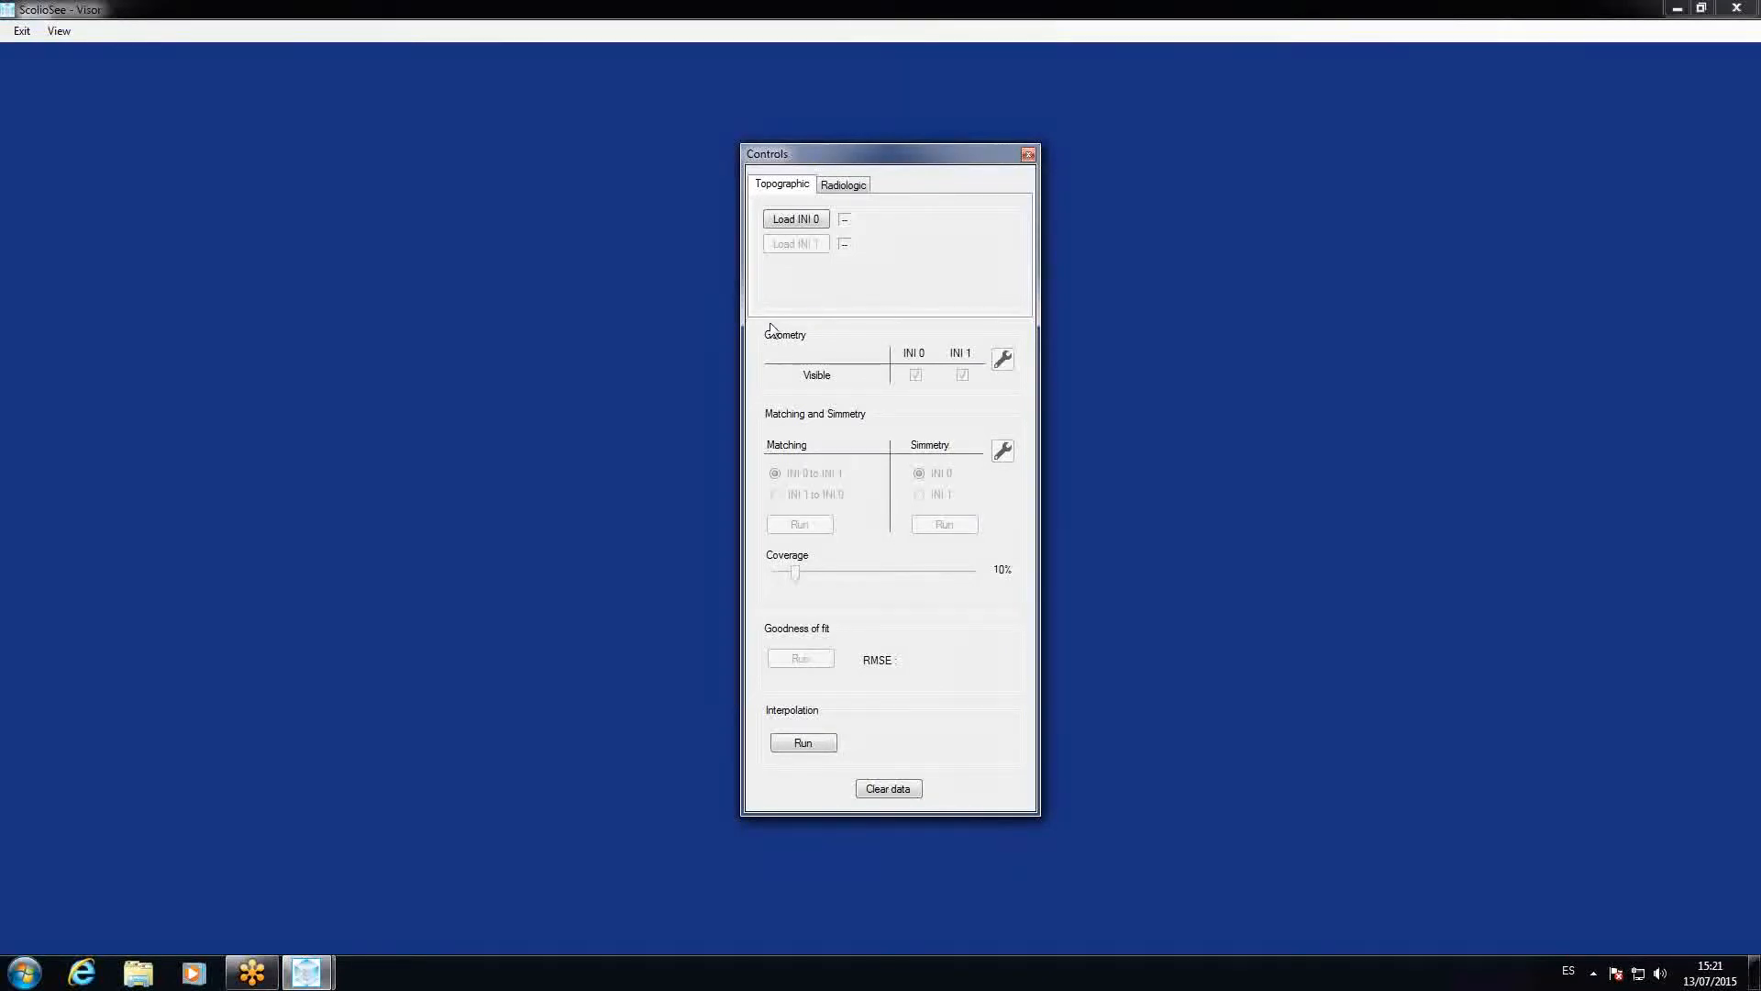
{"action": "left_click_drag", "start_coordinate": [883, 152], "coordinate": [925, 174]}
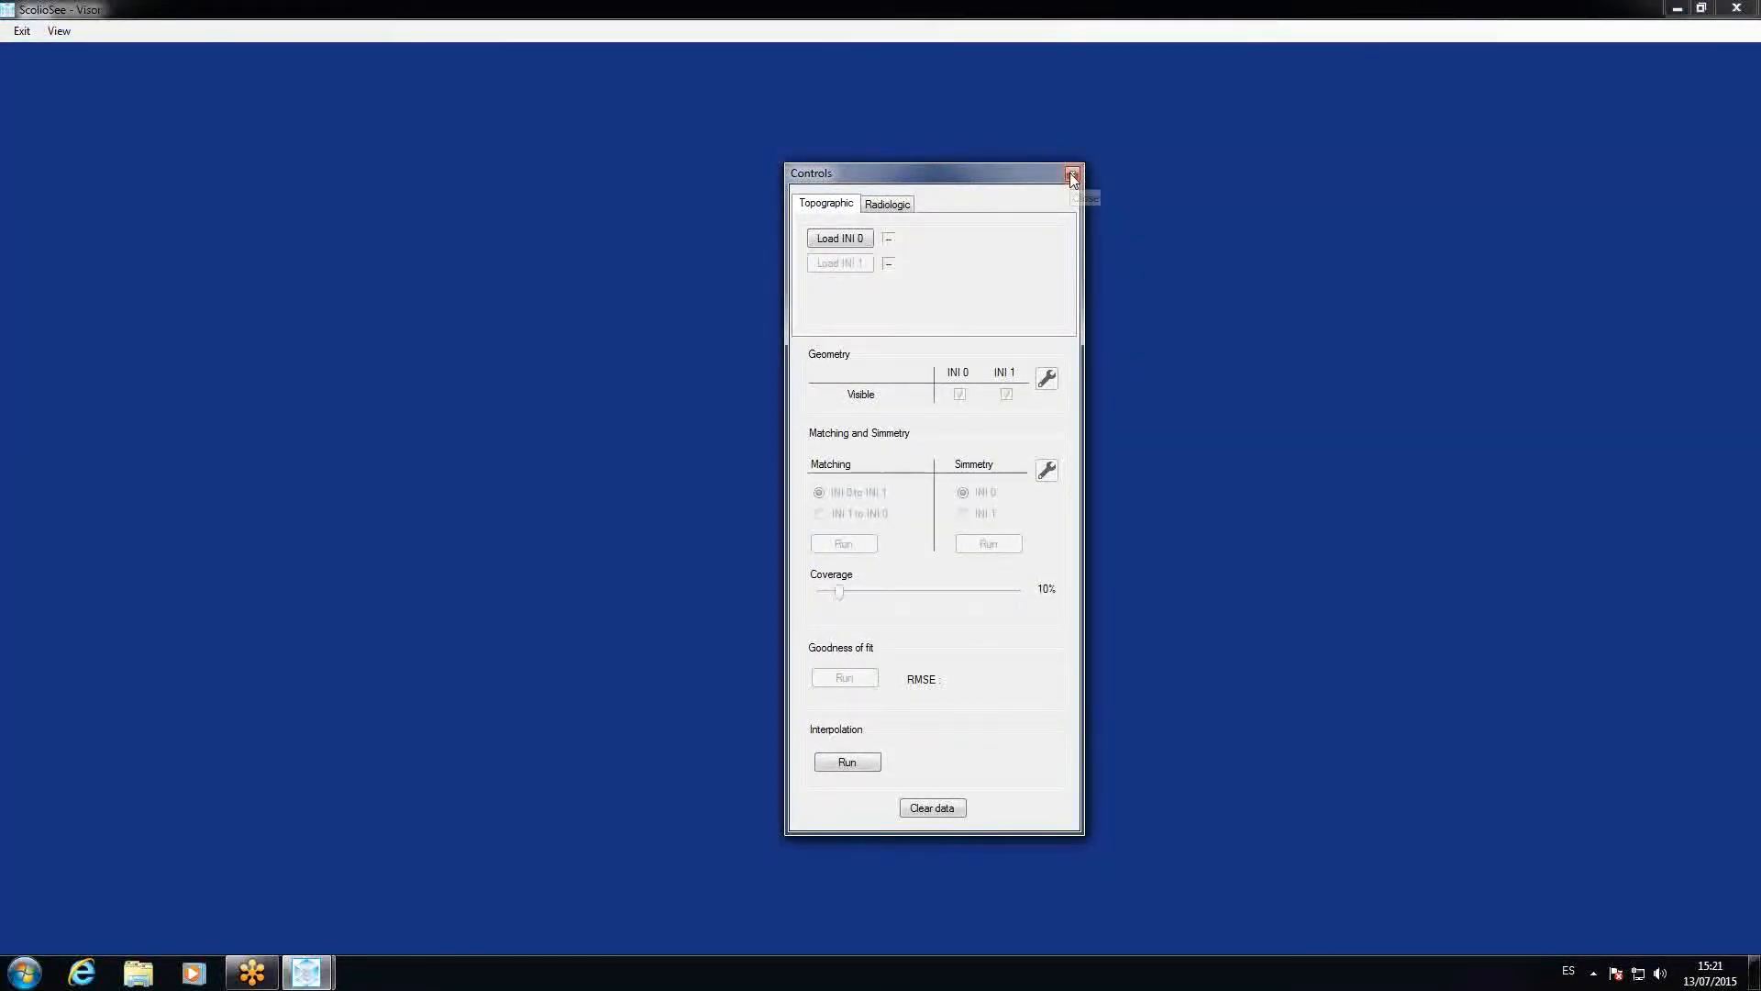
Close the Controls window, show it again and place it in the middle of the viewer
{"action": "left_click", "coordinate": [1071, 175]}
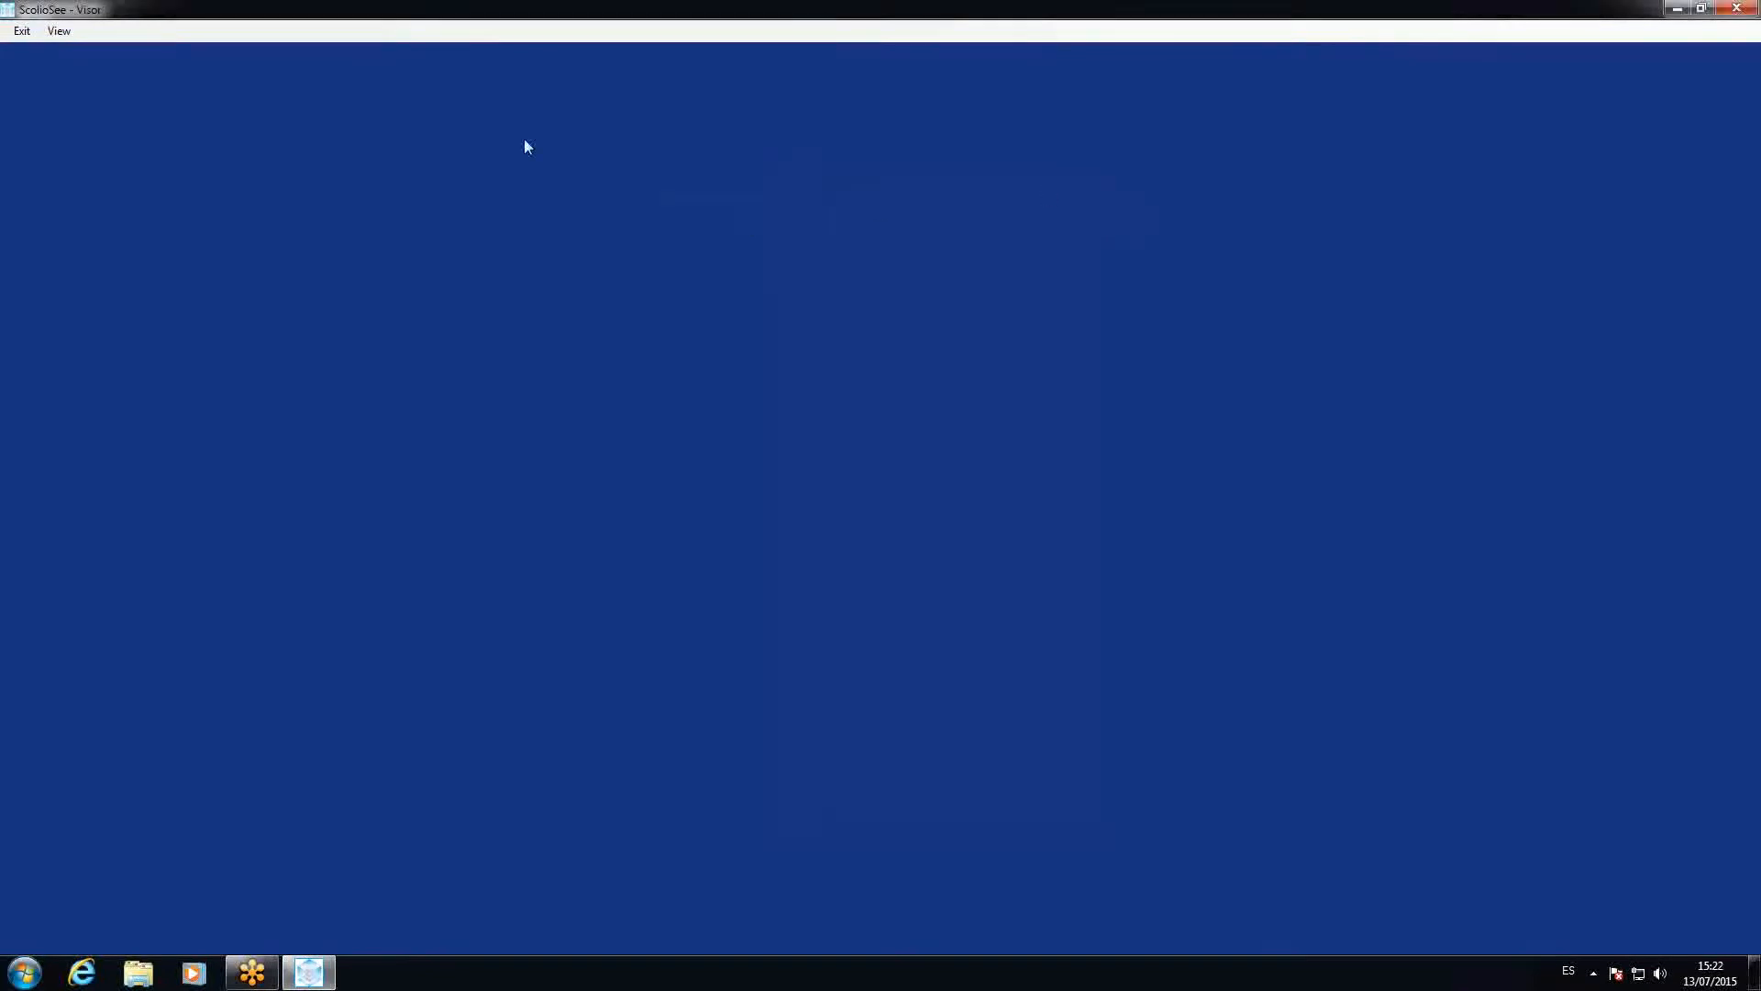
{"action": "left_click", "coordinate": [58, 30]}
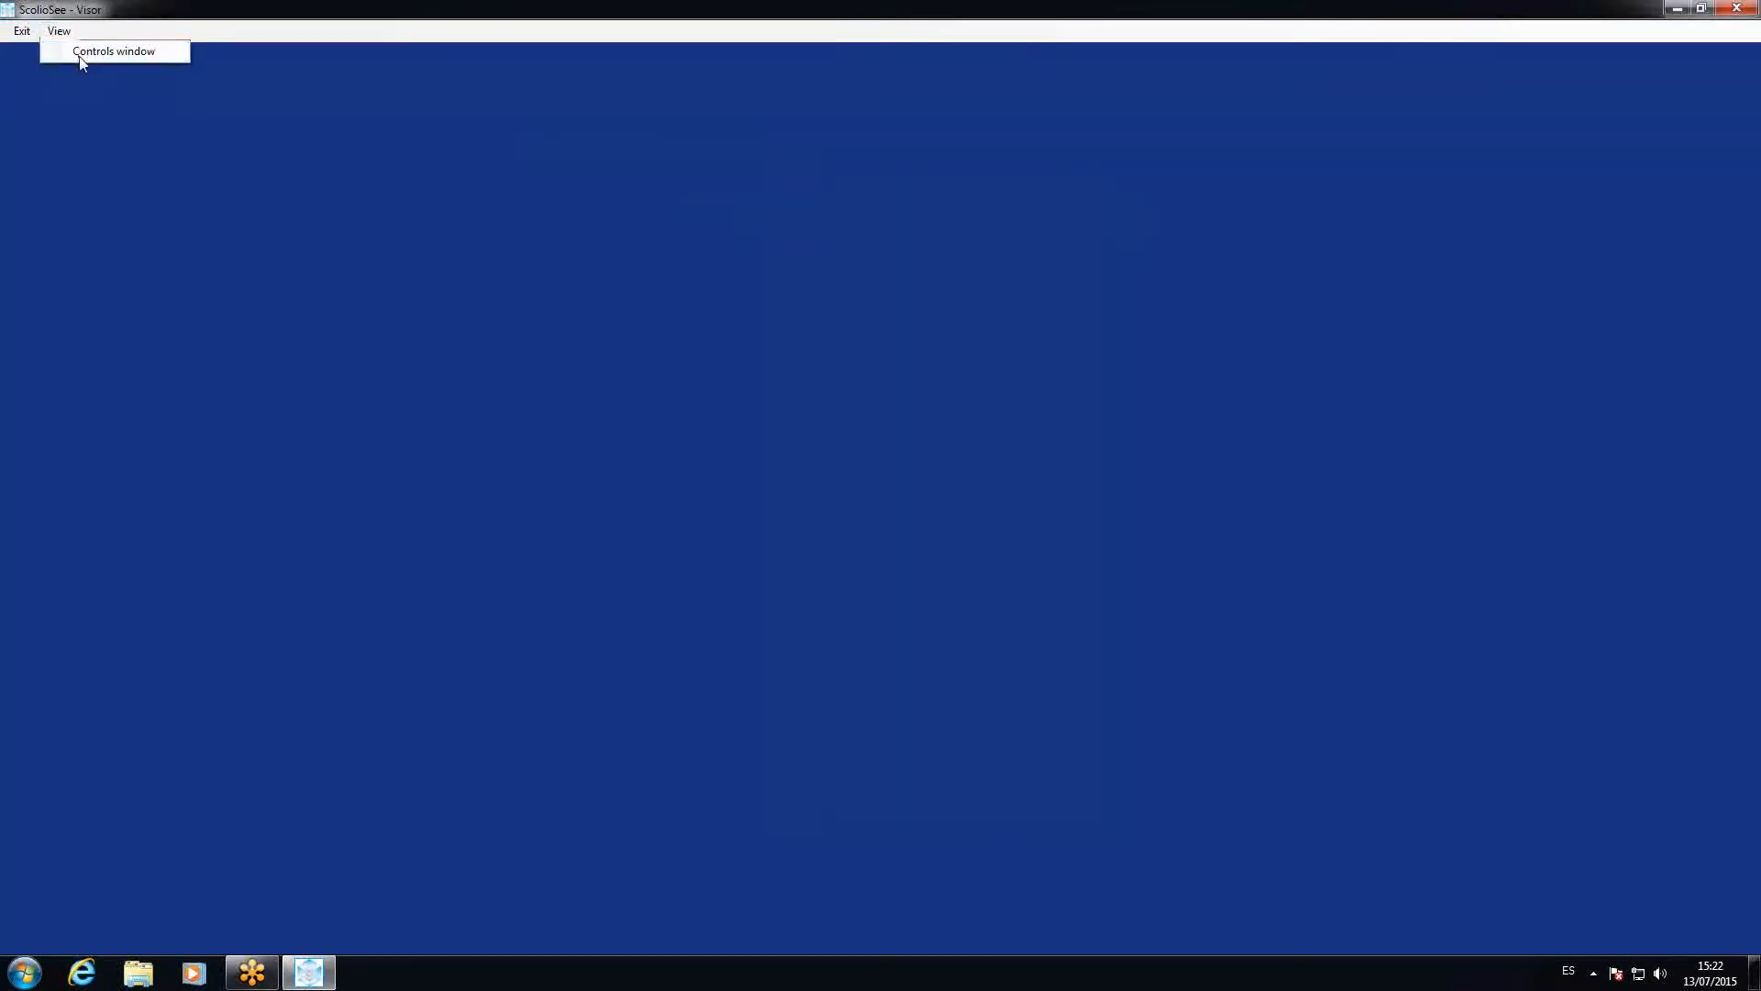
{"action": "left_click", "coordinate": [79, 50]}
{"action": "left_click_drag", "start_coordinate": [1629, 15], "coordinate": [885, 260]}
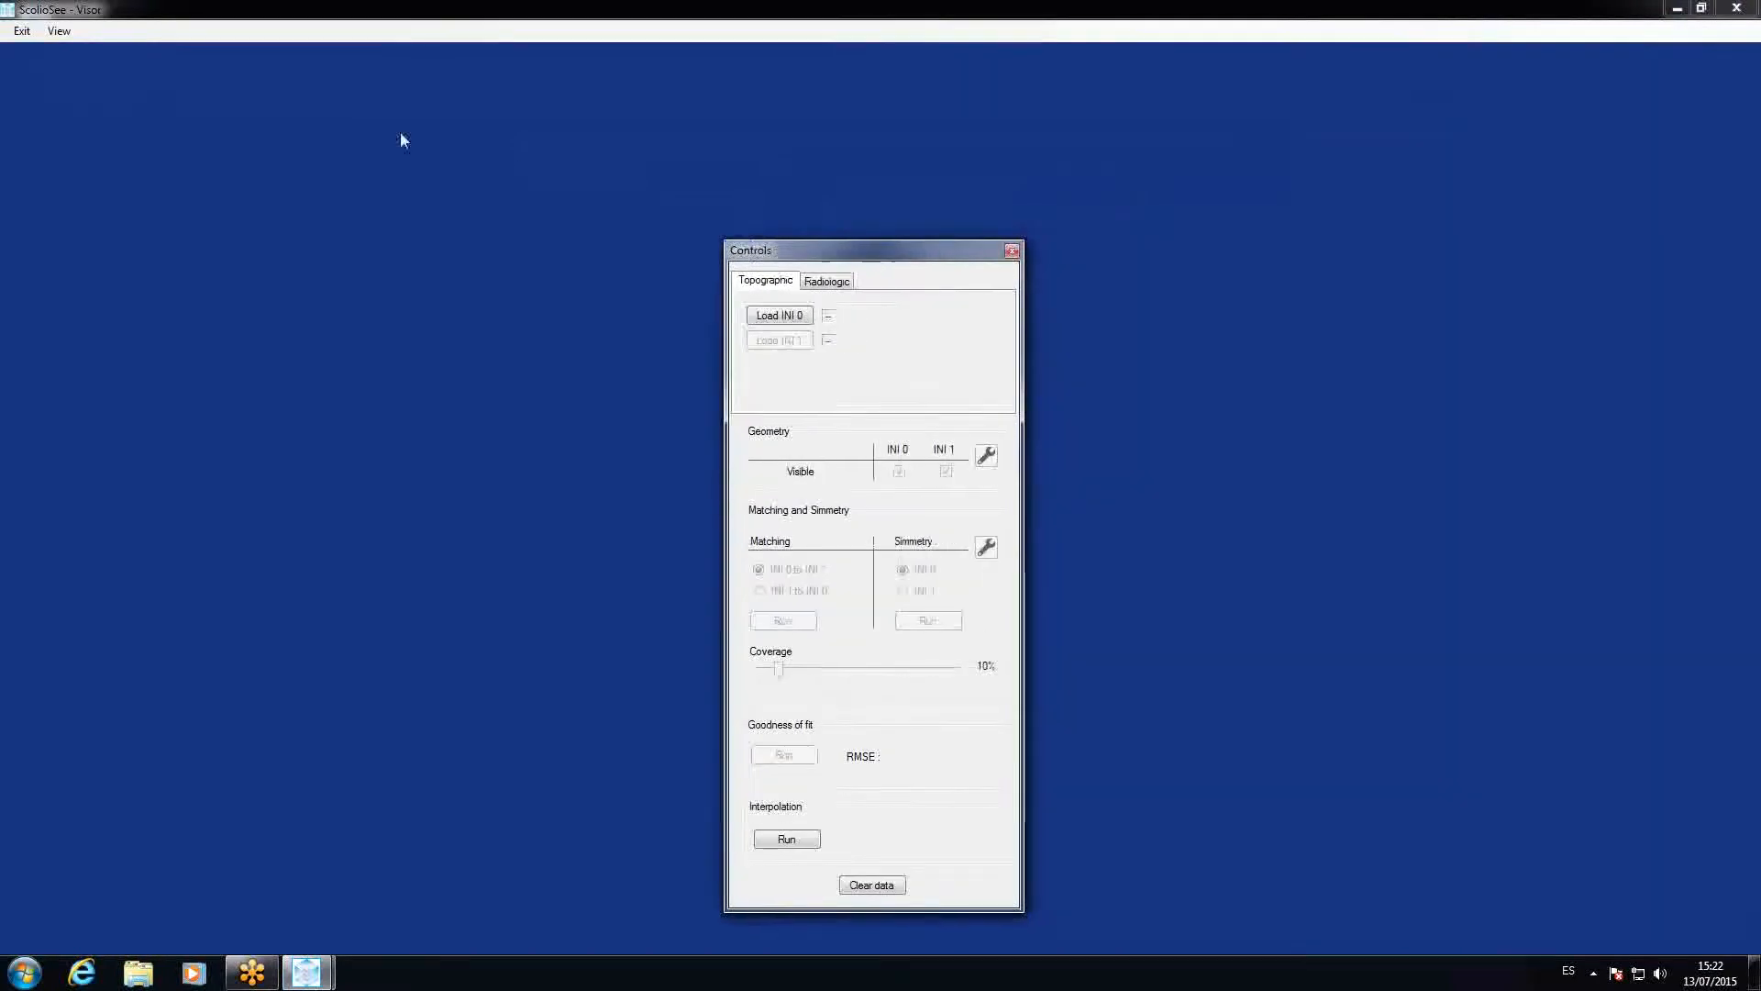
{"action": "left_click", "coordinate": [49, 47]}
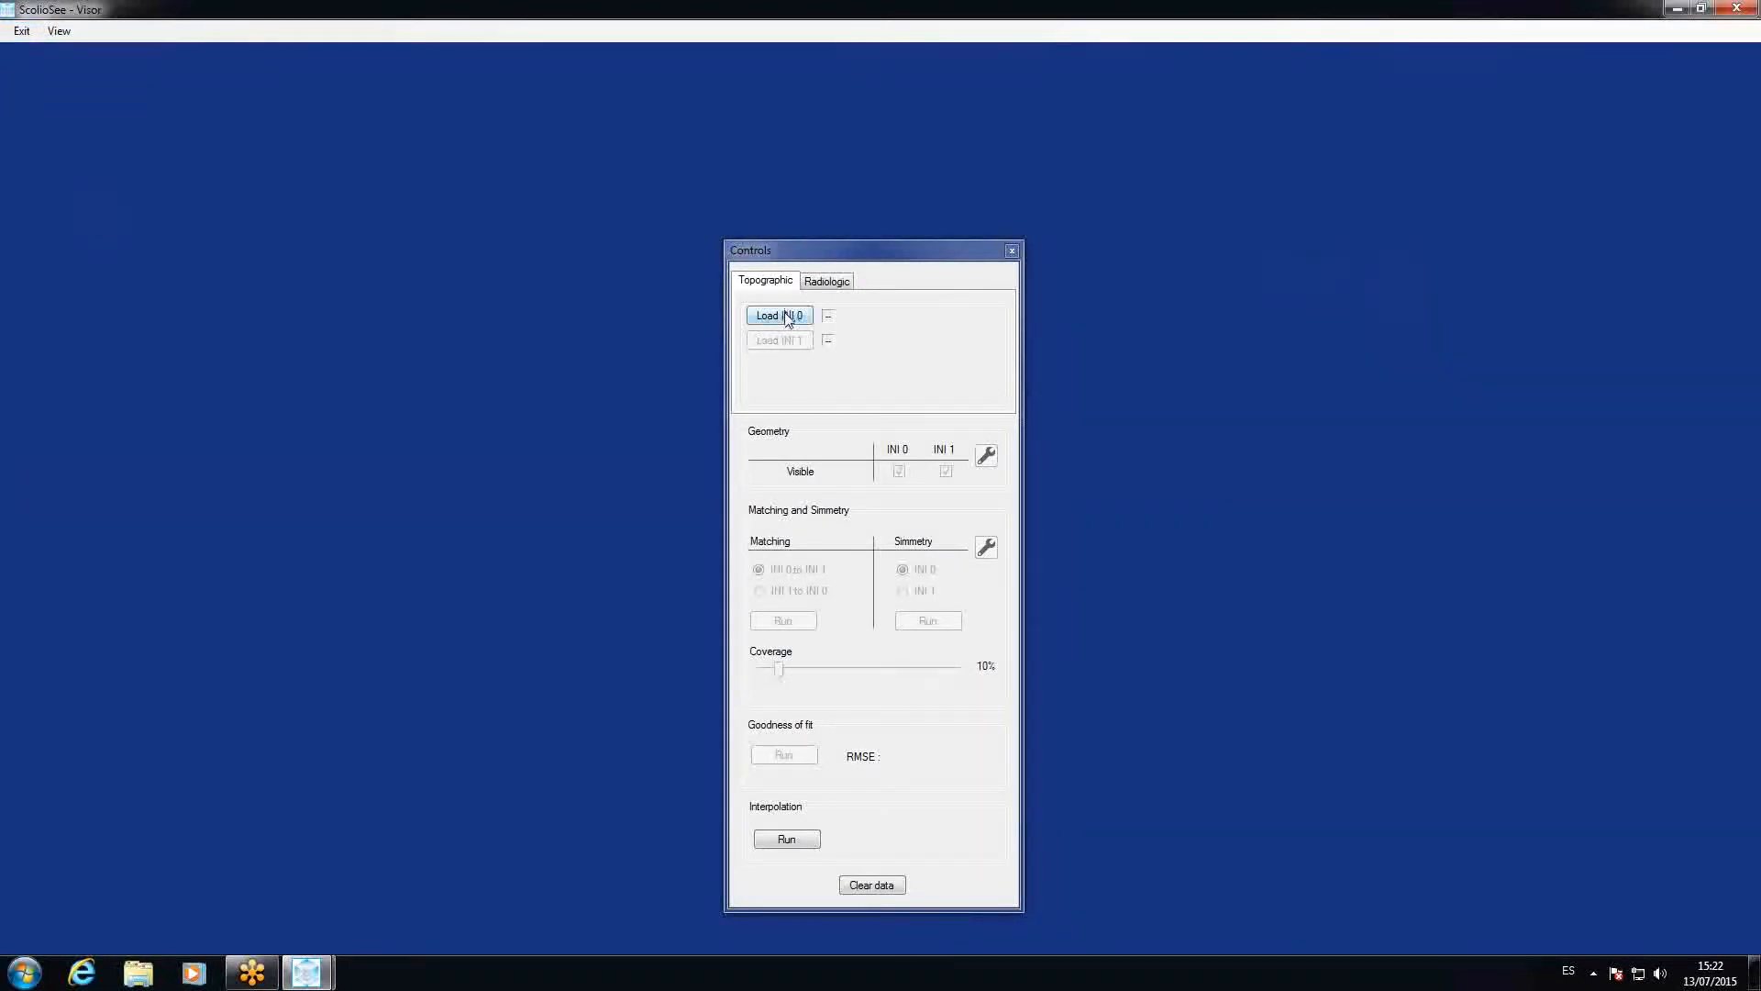
Shrink the viewer window to reveal the database folder on the desktop and maximize it again
{"action": "left_click", "coordinate": [1703, 8]}
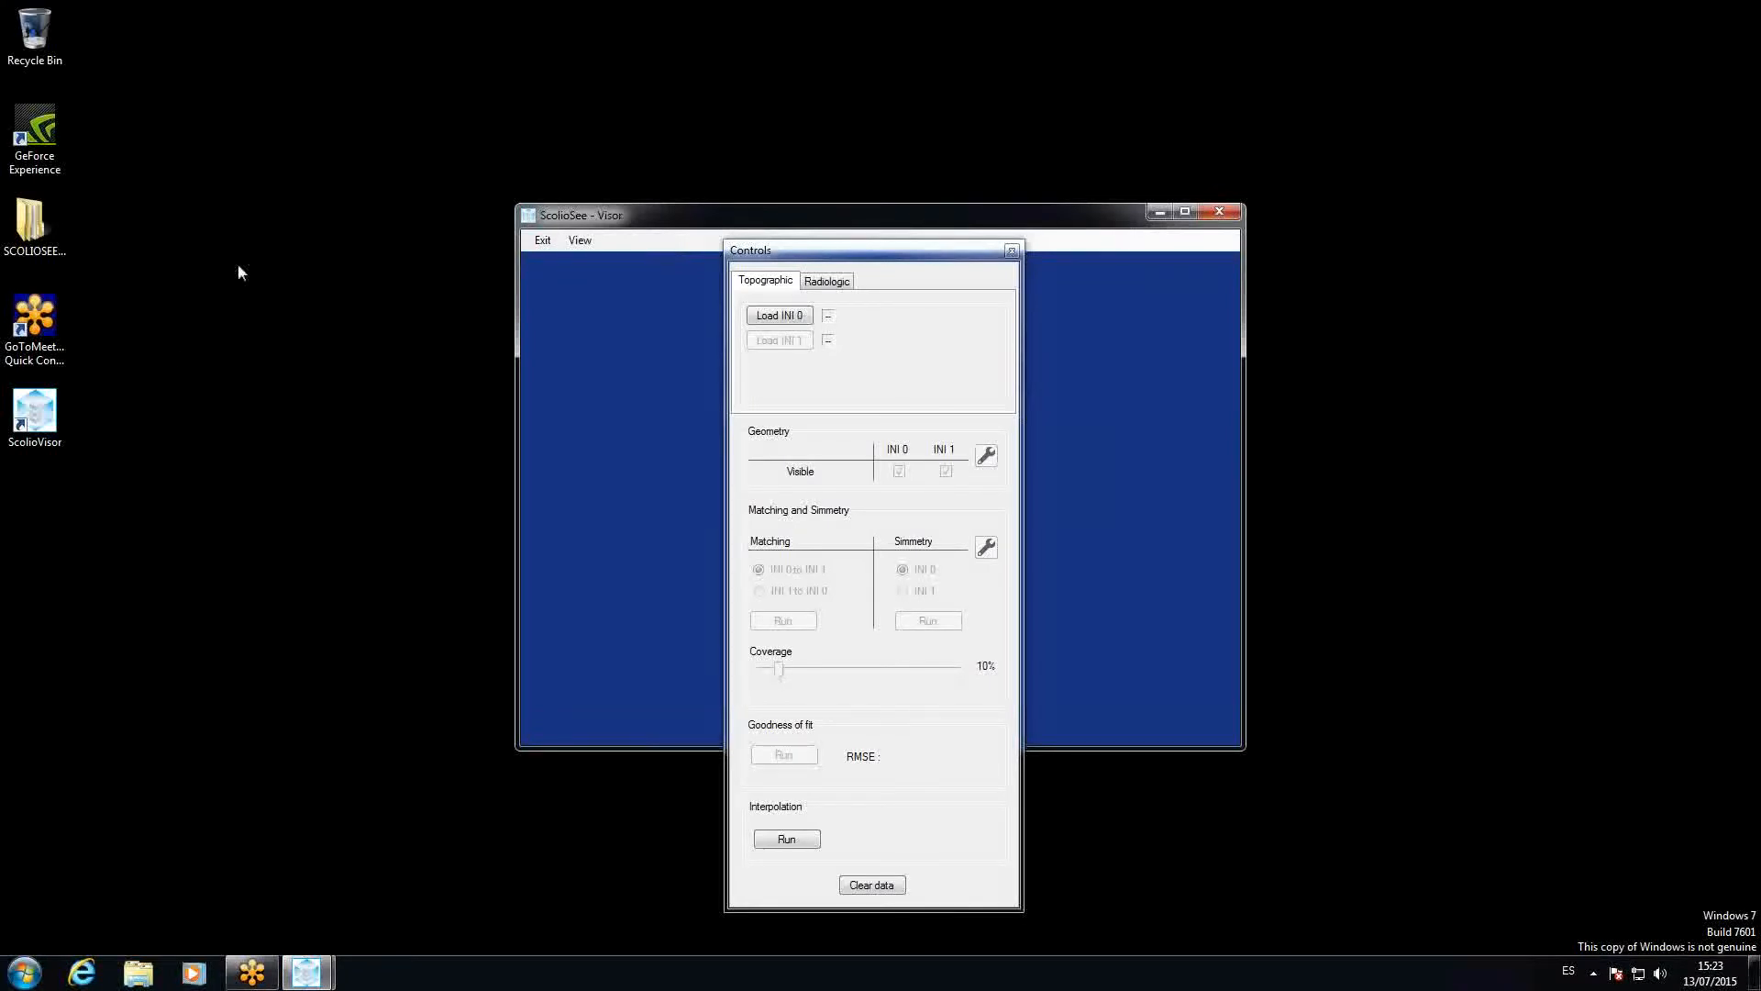
{"action": "left_click", "coordinate": [1186, 212]}
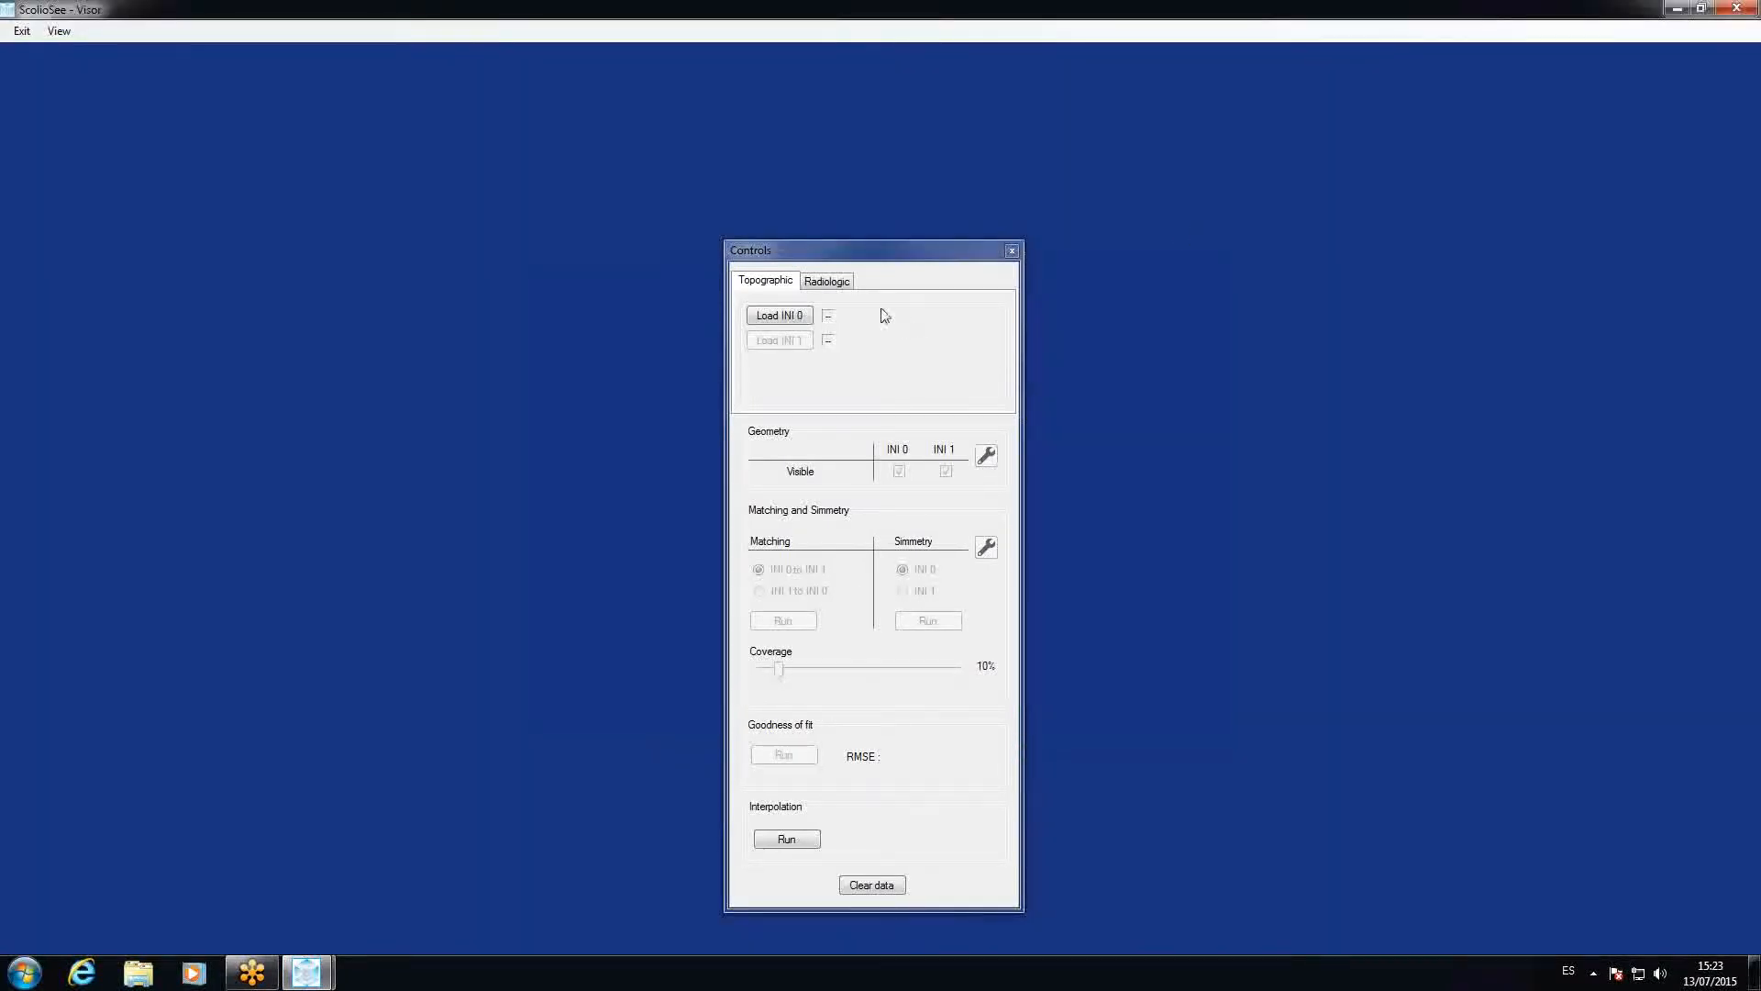
Load 101102x093200x83_T0.ini from folder 101102x093200x83 of SCOLIOSEE_DATABASE_10 on the desktop as INI 0
{"action": "left_click", "coordinate": [785, 316]}
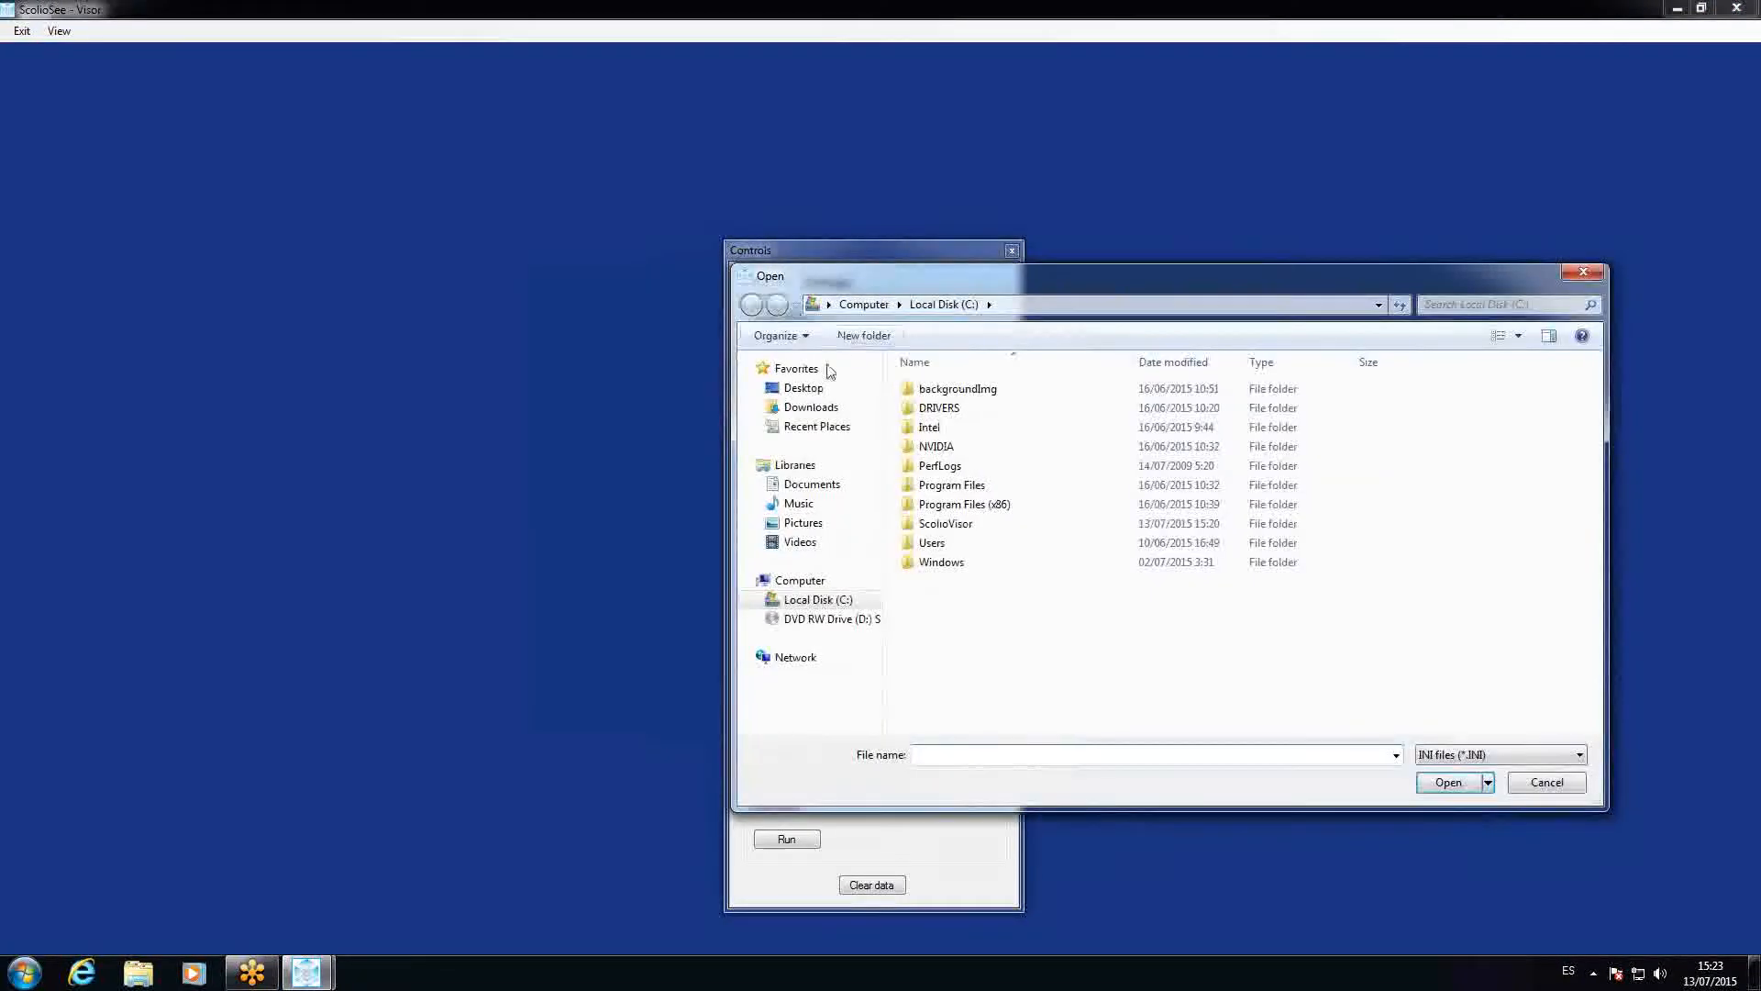
{"action": "left_click_drag", "start_coordinate": [910, 275], "coordinate": [915, 402]}
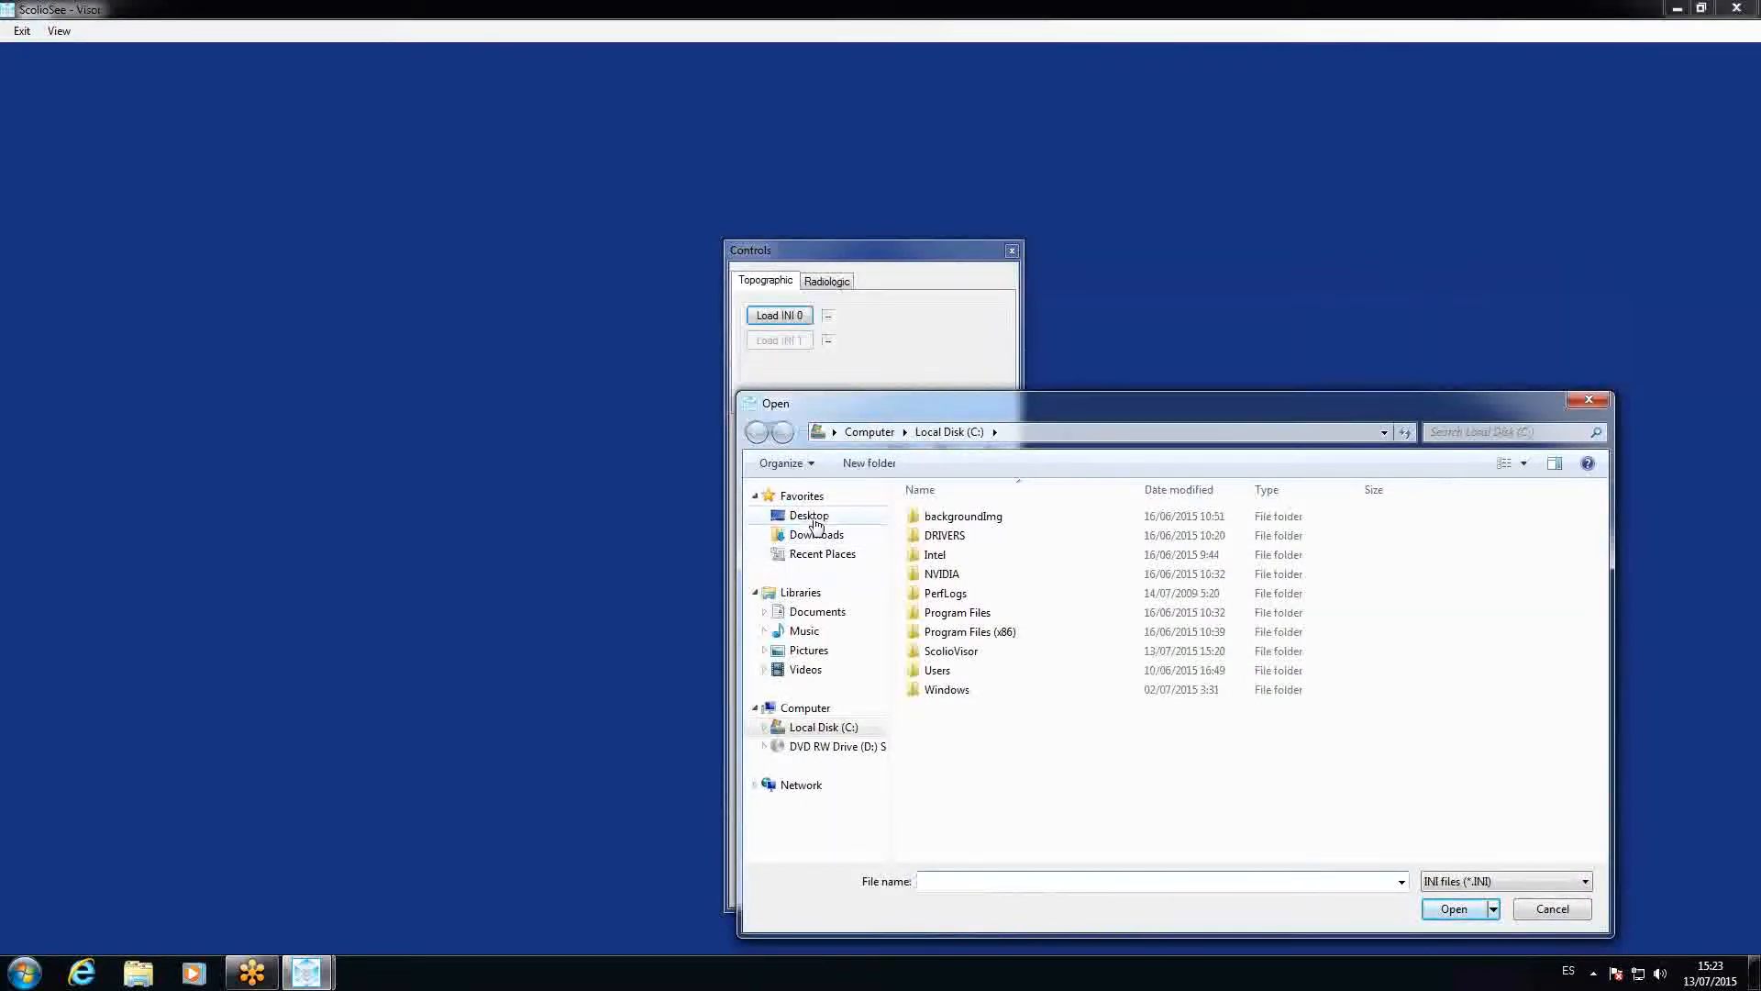
{"action": "left_click", "coordinate": [816, 518]}
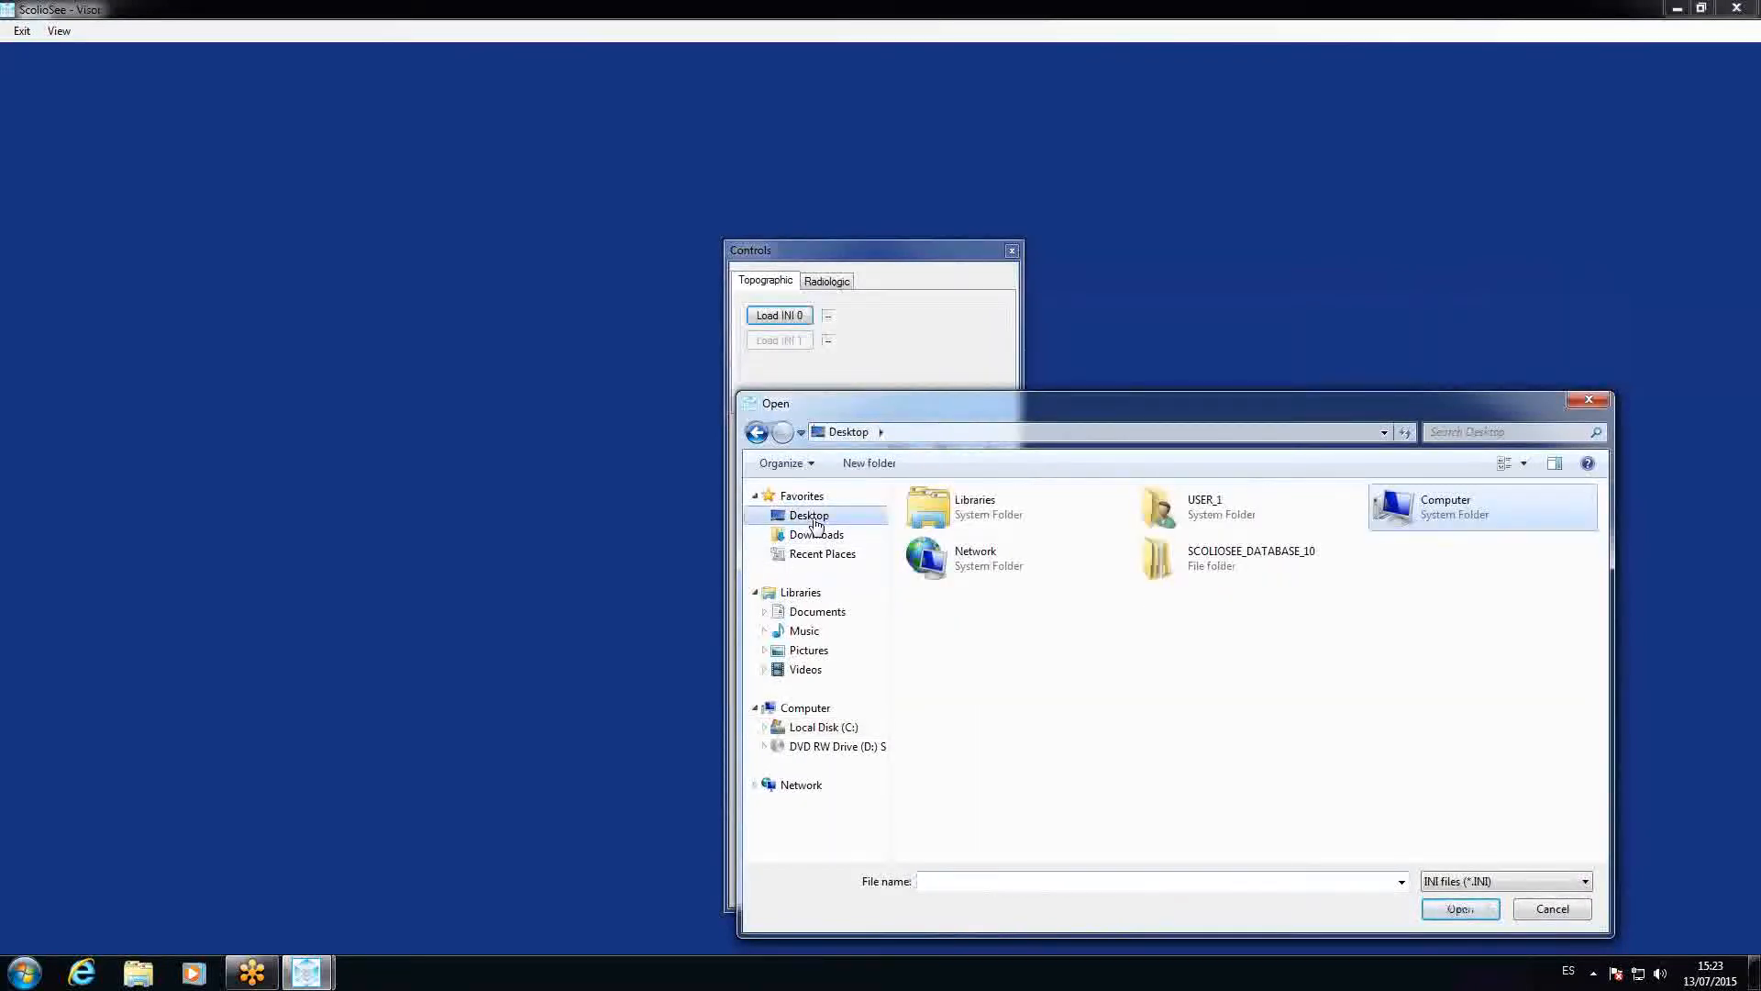
{"action": "double_click", "coordinate": [1231, 573]}
{"action": "double_click", "coordinate": [974, 530]}
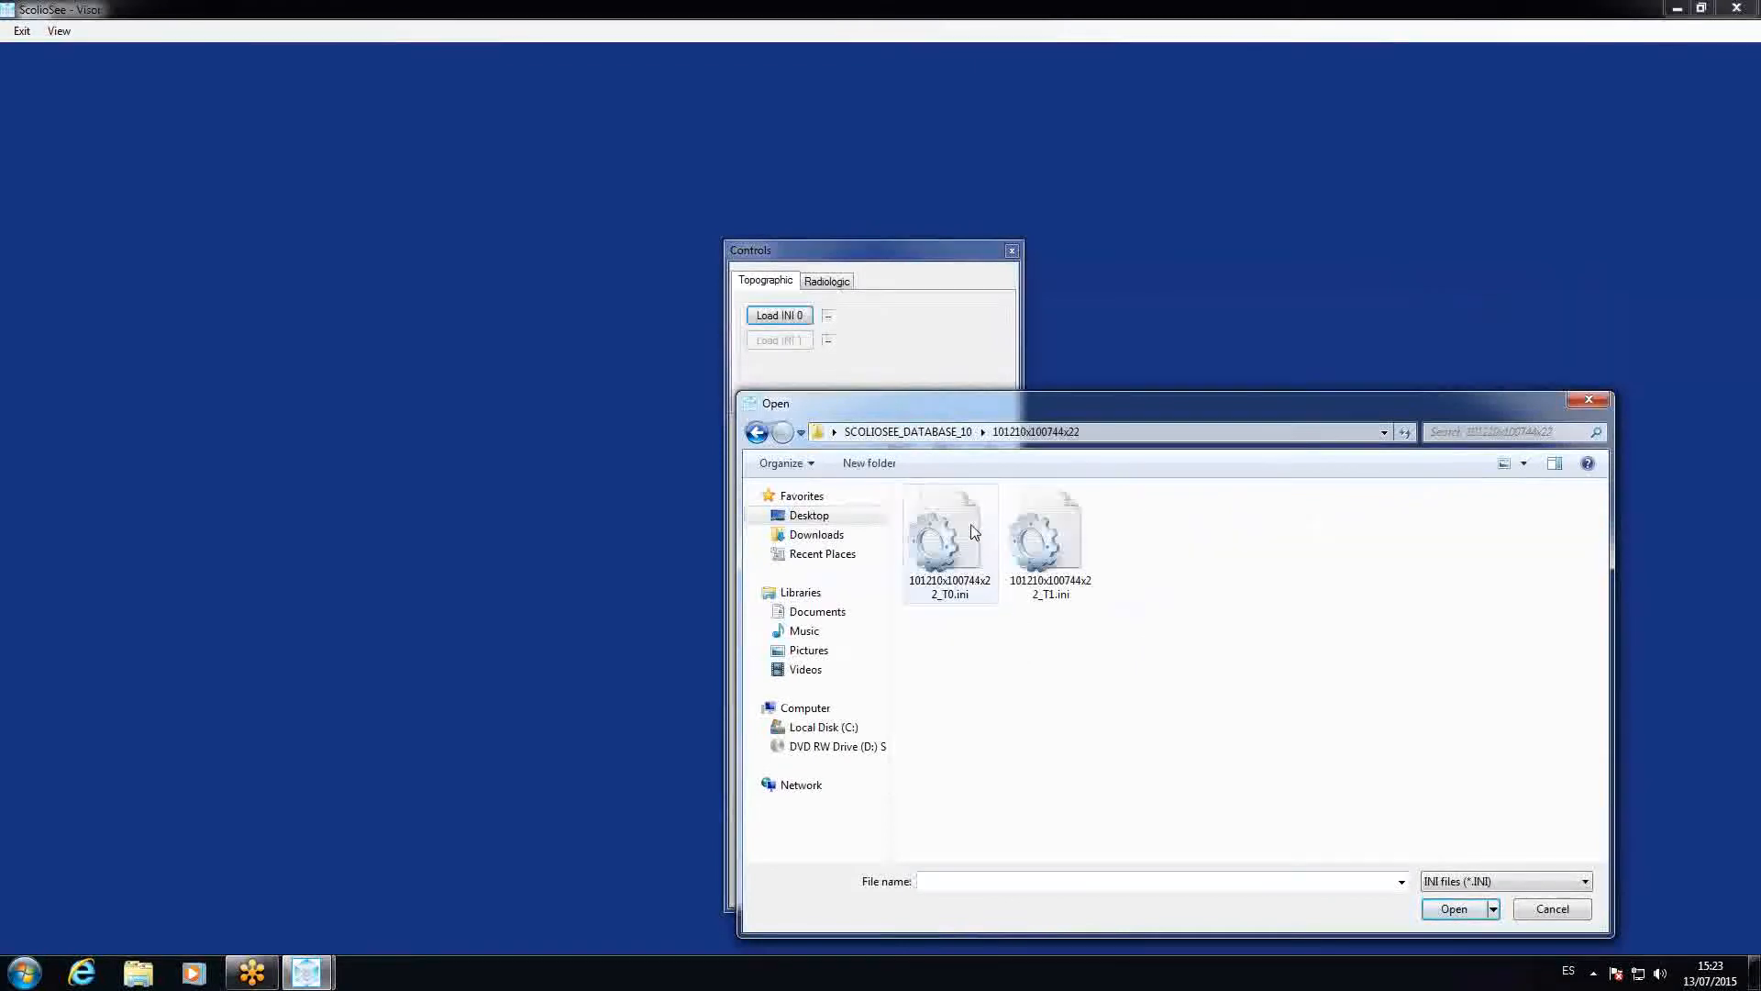
{"action": "left_click", "coordinate": [757, 432]}
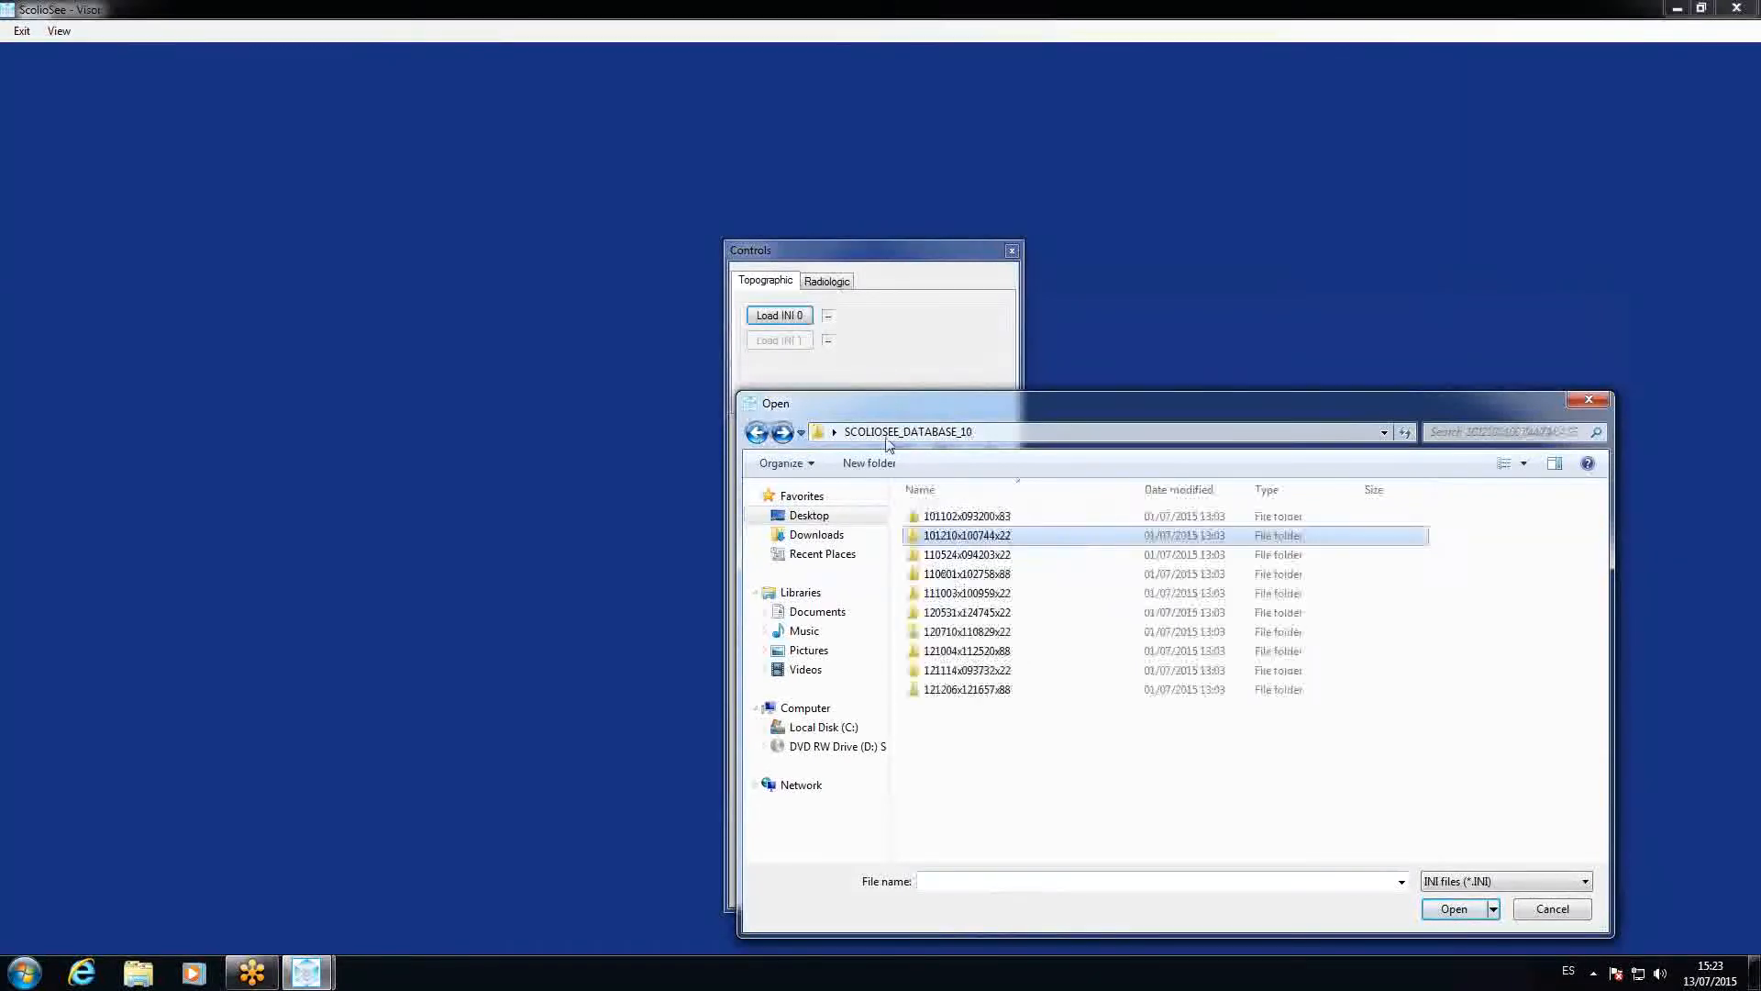
{"action": "double_click", "coordinate": [992, 519]}
{"action": "left_click", "coordinate": [979, 517]}
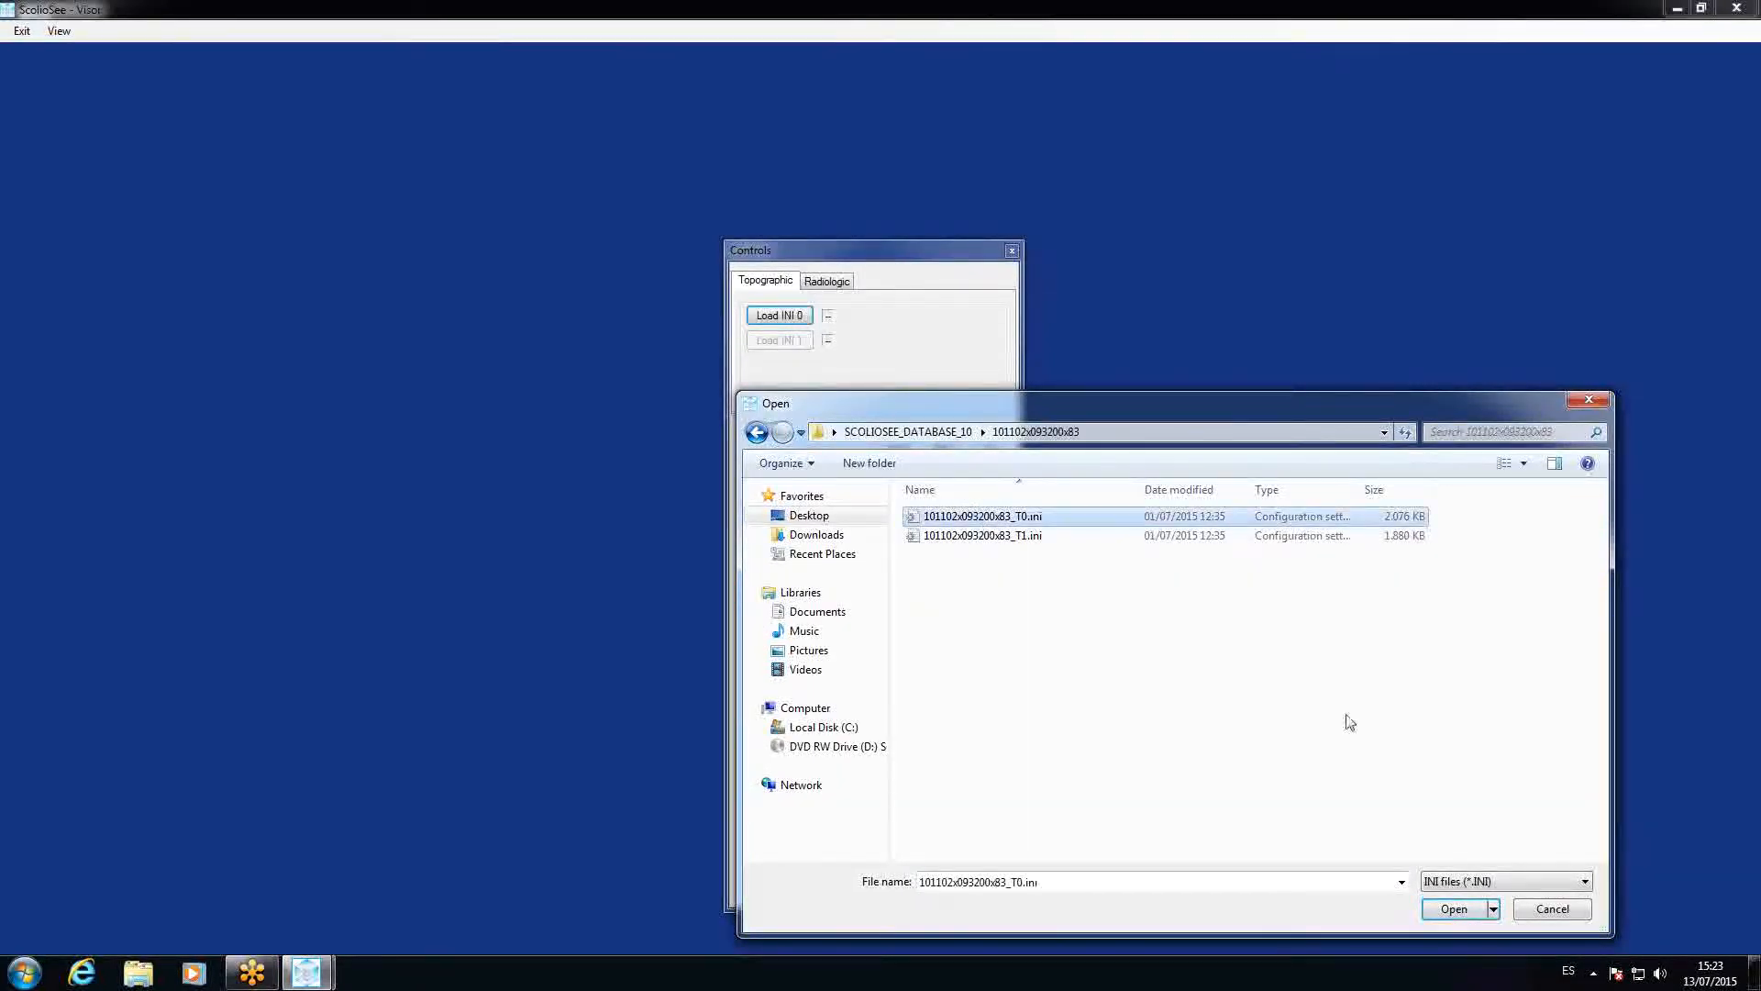
{"action": "left_click", "coordinate": [1445, 910]}
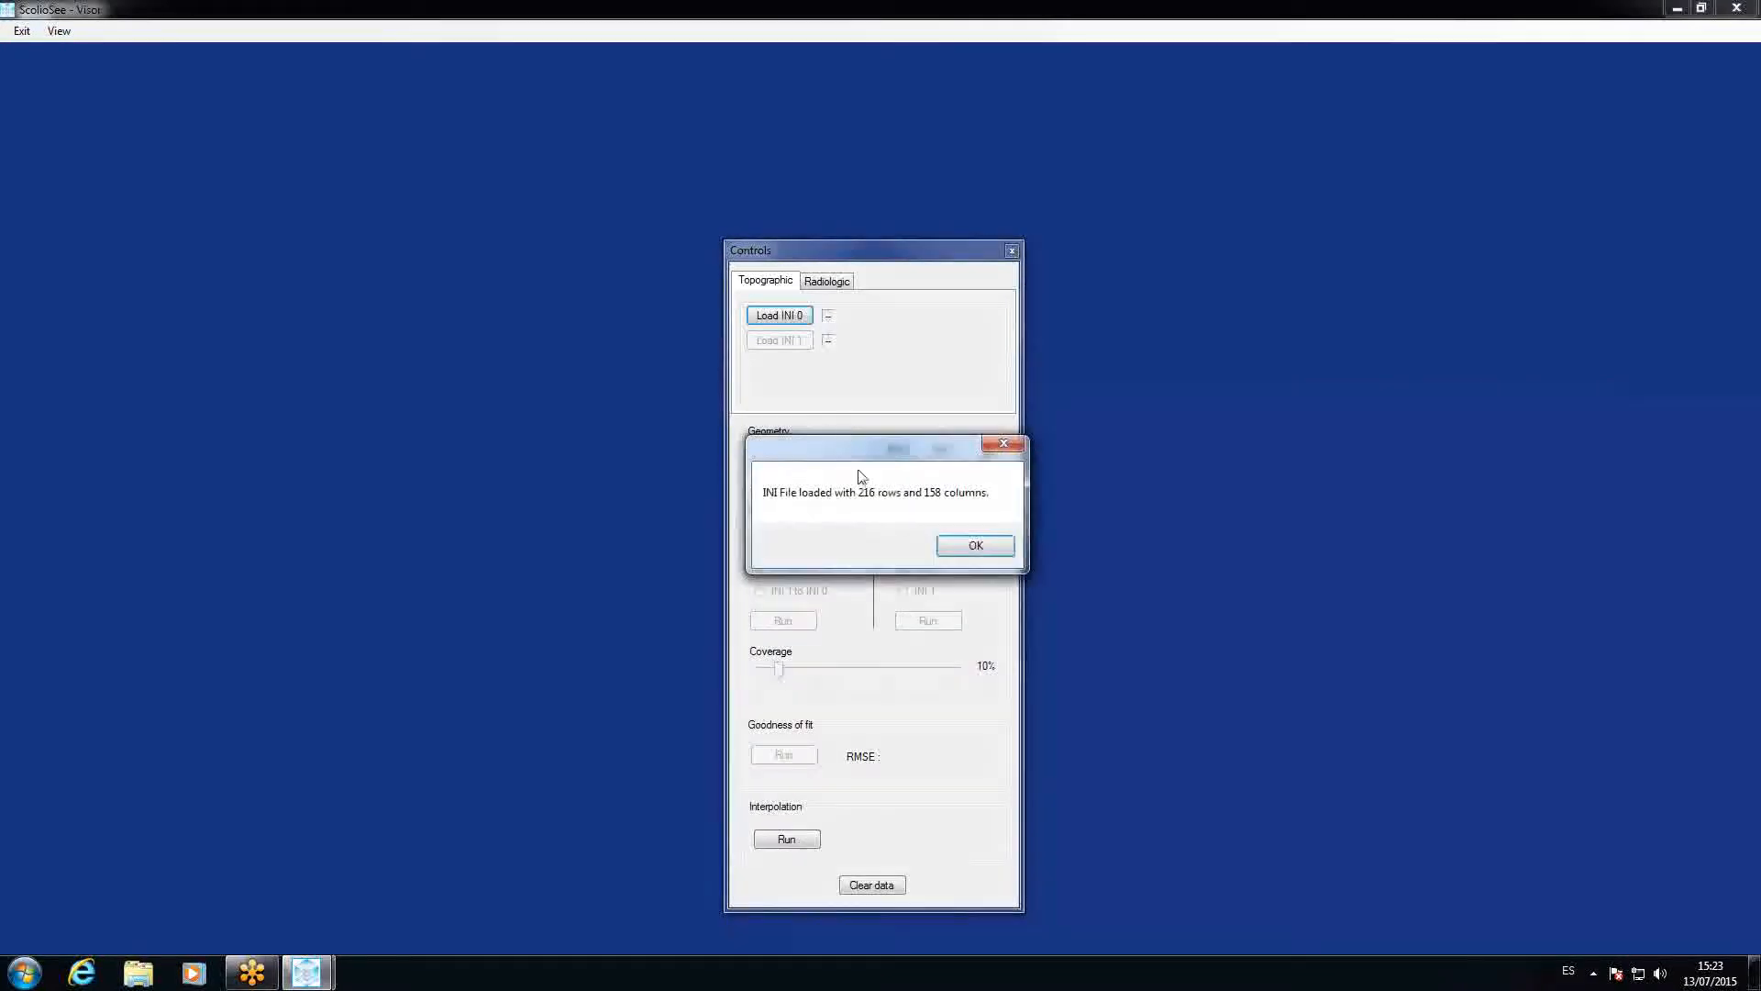
{"action": "left_click", "coordinate": [984, 550]}
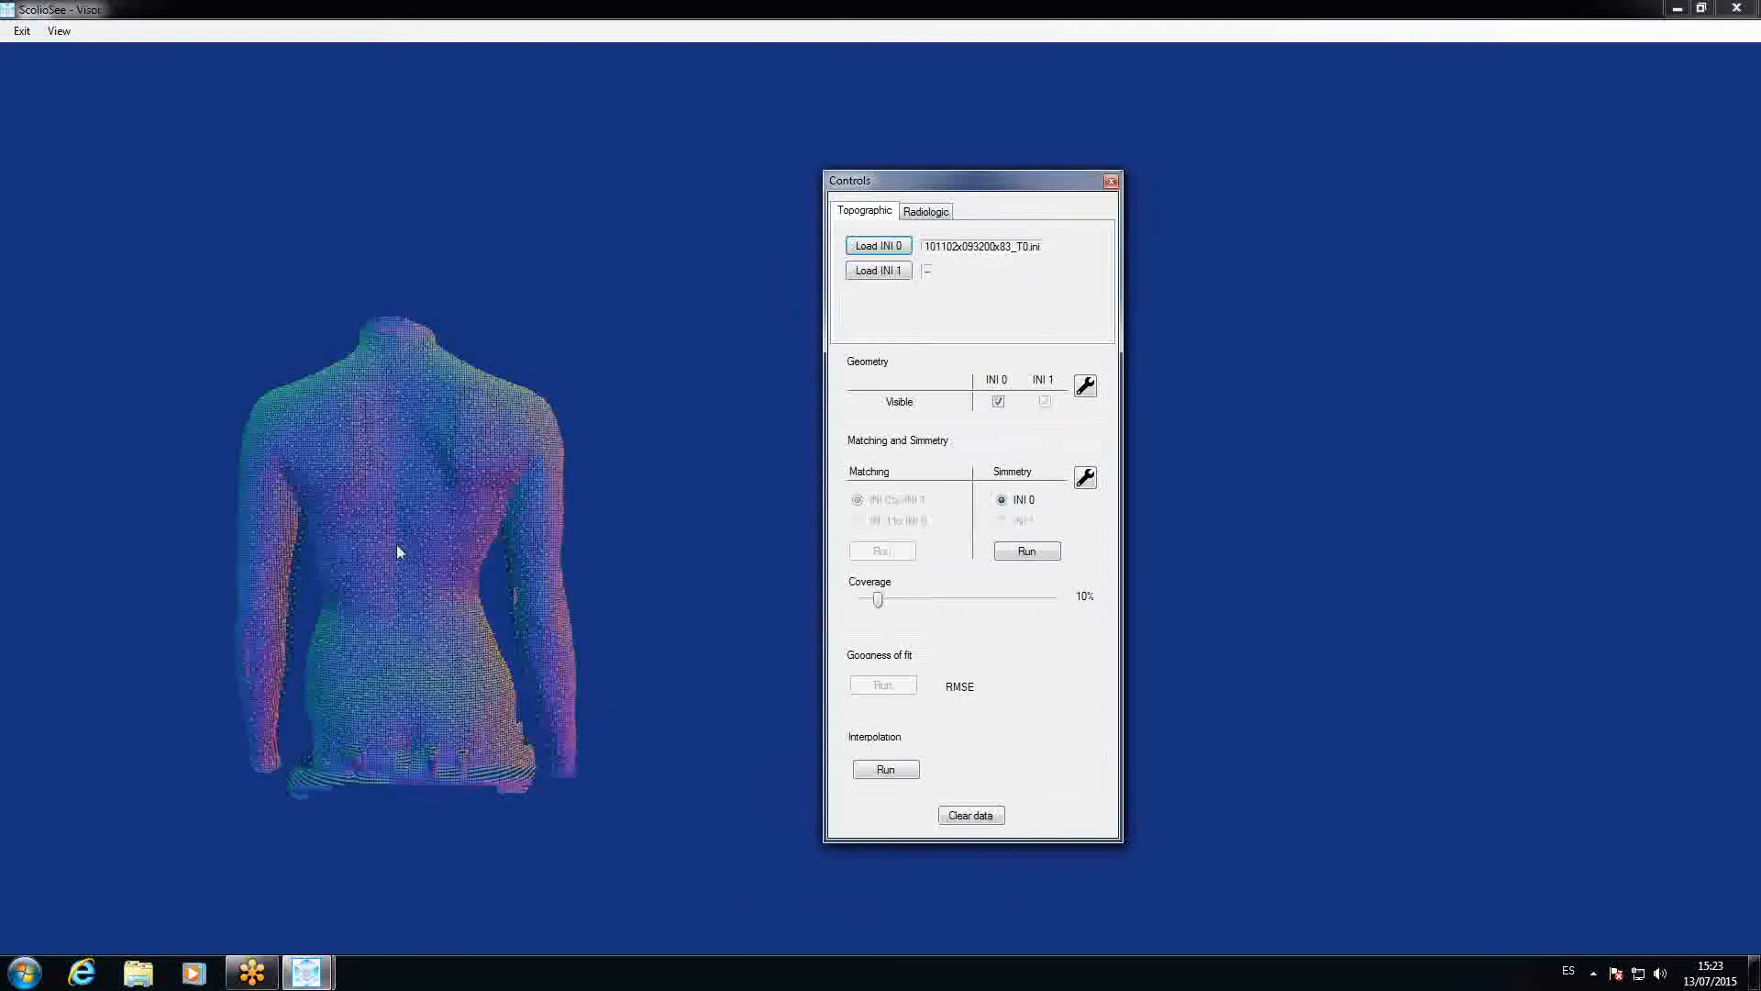
Zoom in on the INI 0 torso, rotate it to a side view and return it to the back view
{"action": "scroll", "coordinate": [400, 538], "scroll_direction": "up", "scroll_amount": 5}
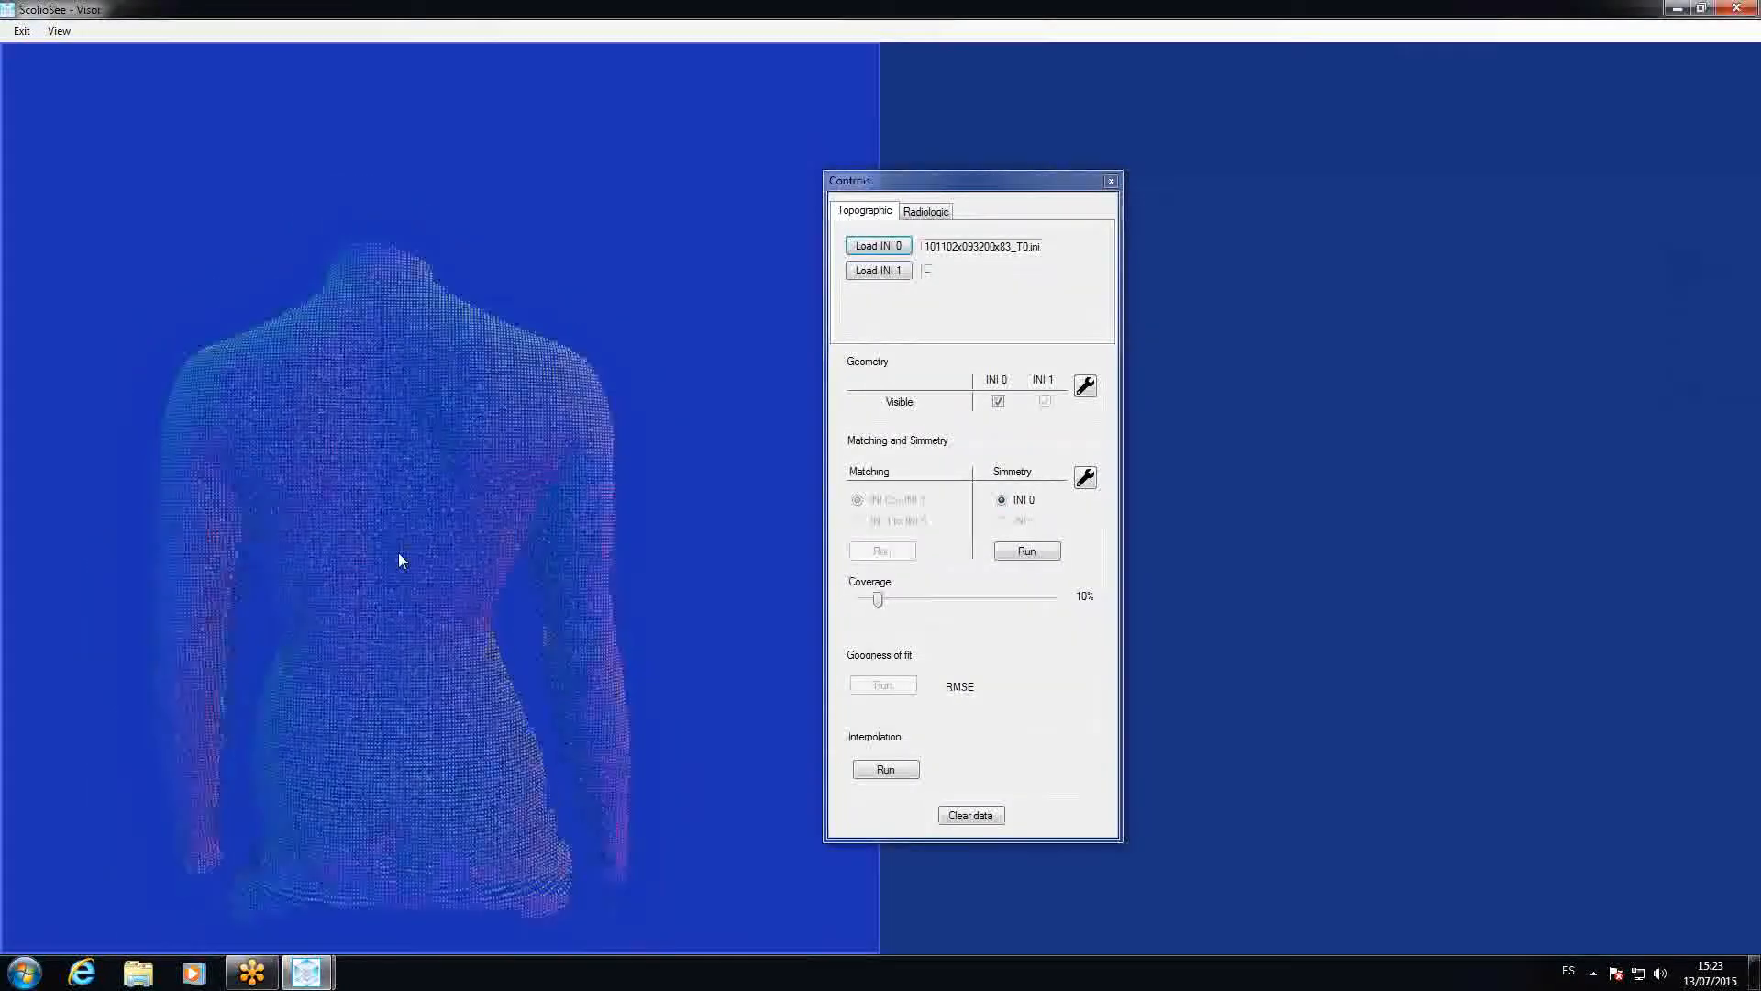
{"action": "scroll", "coordinate": [398, 552], "scroll_direction": "down", "scroll_amount": 3}
{"action": "scroll", "coordinate": [396, 555], "scroll_direction": "up", "scroll_amount": 3}
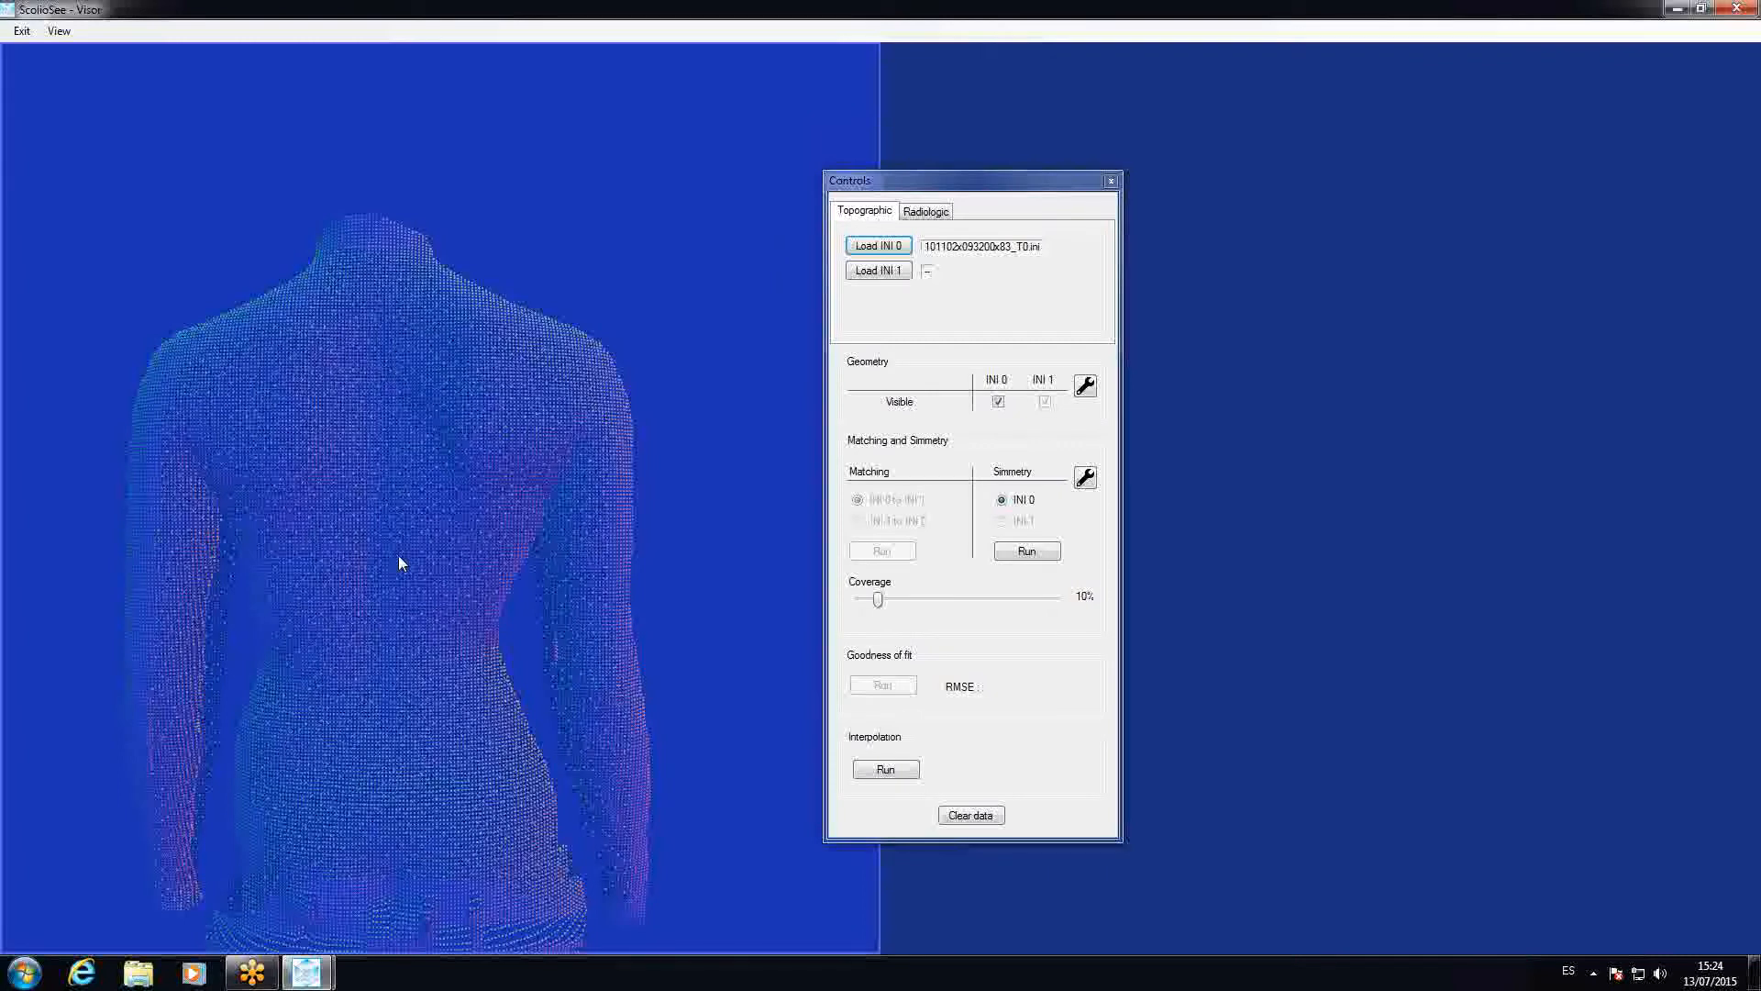
{"action": "left_click_drag", "start_coordinate": [462, 563], "coordinate": [482, 569]}
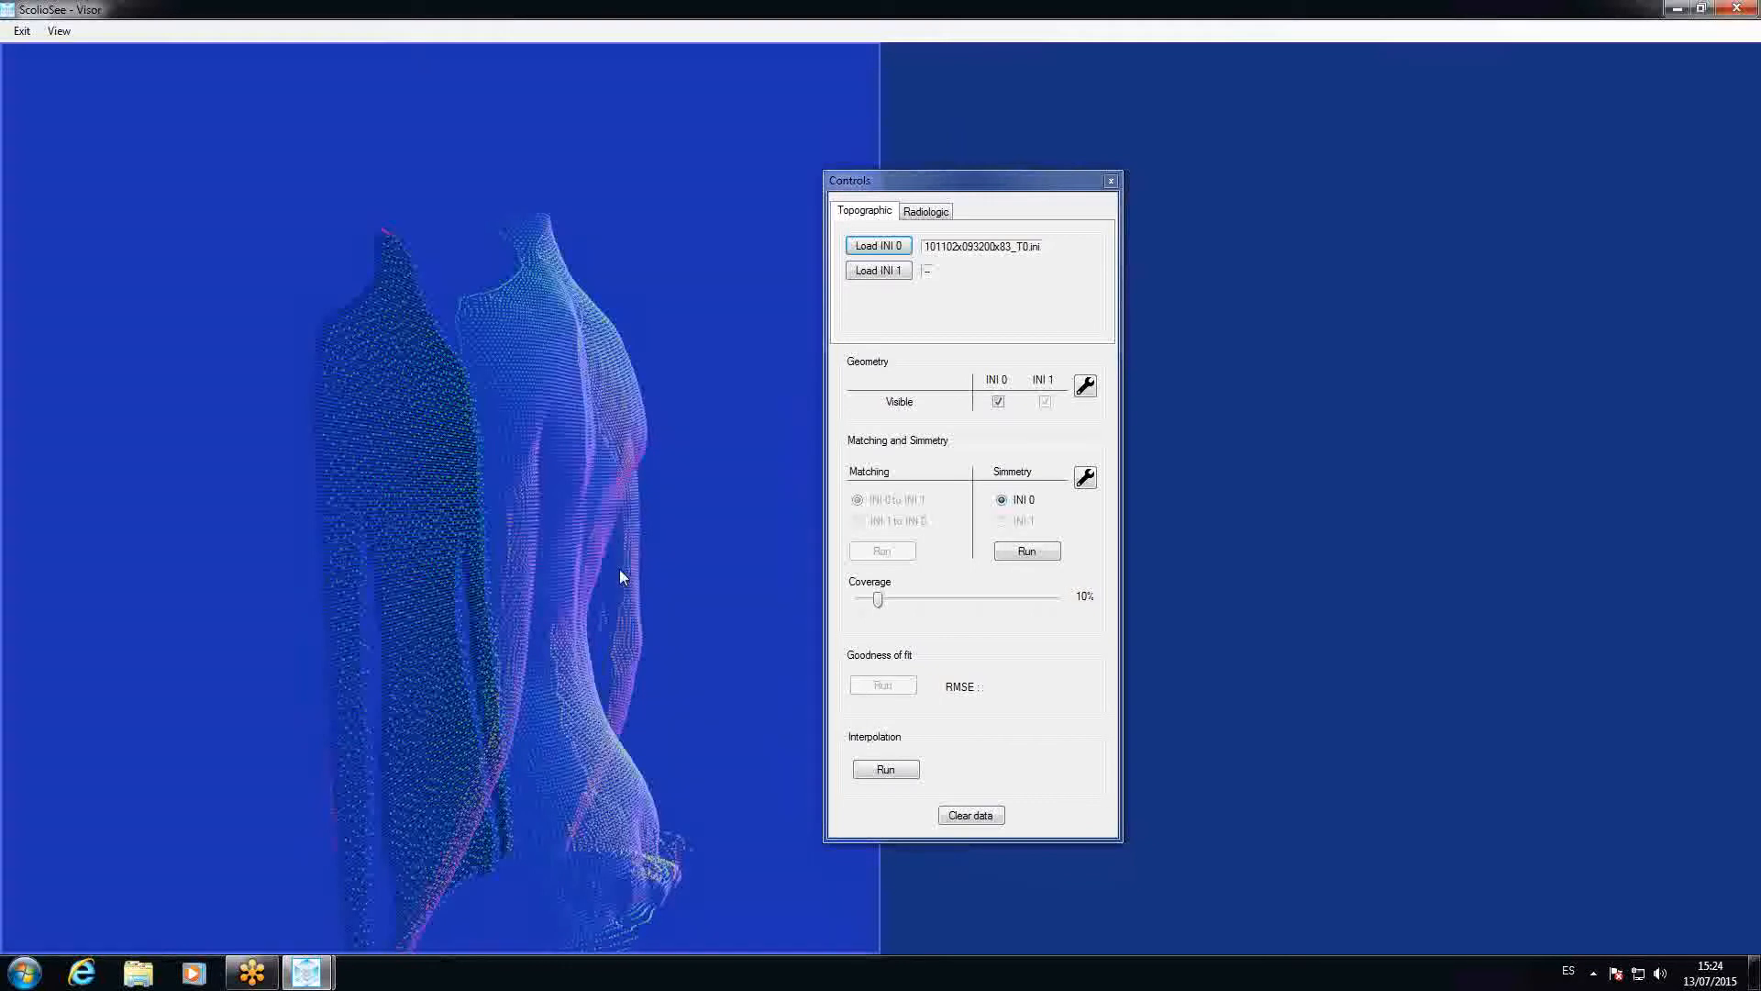
{"action": "left_click_drag", "start_coordinate": [569, 559], "coordinate": [454, 572]}
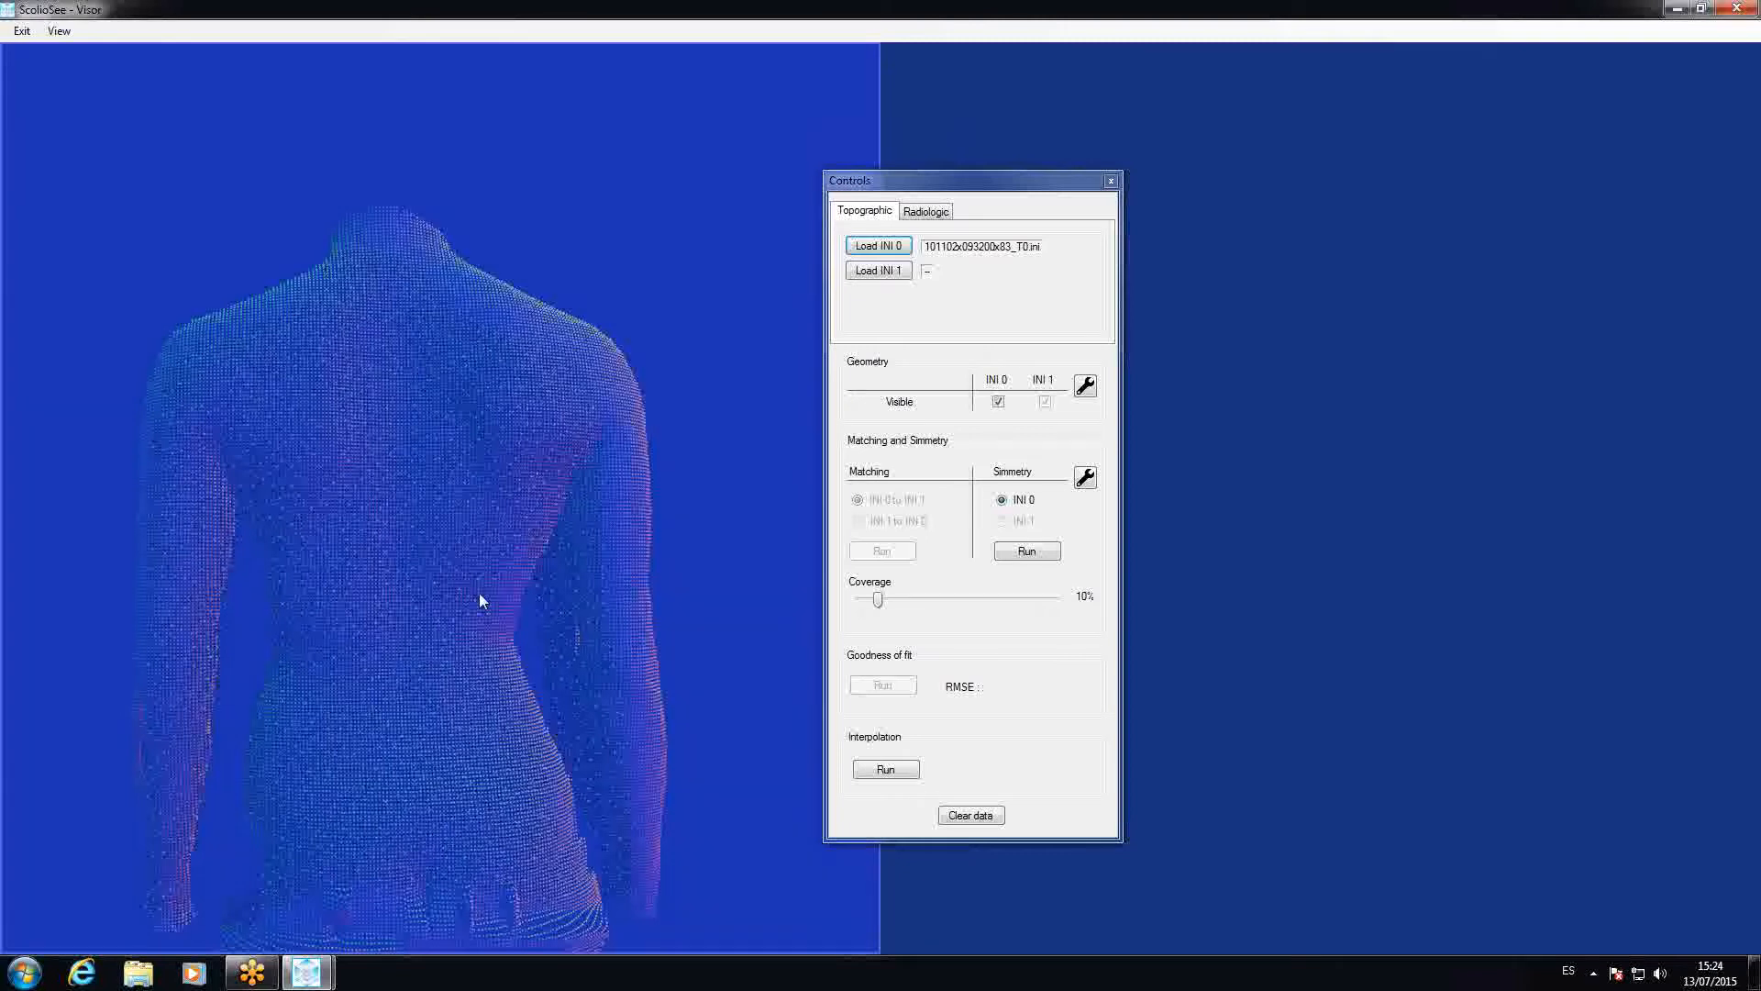
Load 101102x093200x83_T1.ini from the same SCOLIOSEE_DATABASE_10 subfolder as INI 1 and place the Controls window between the two torsos
{"action": "left_click", "coordinate": [894, 270]}
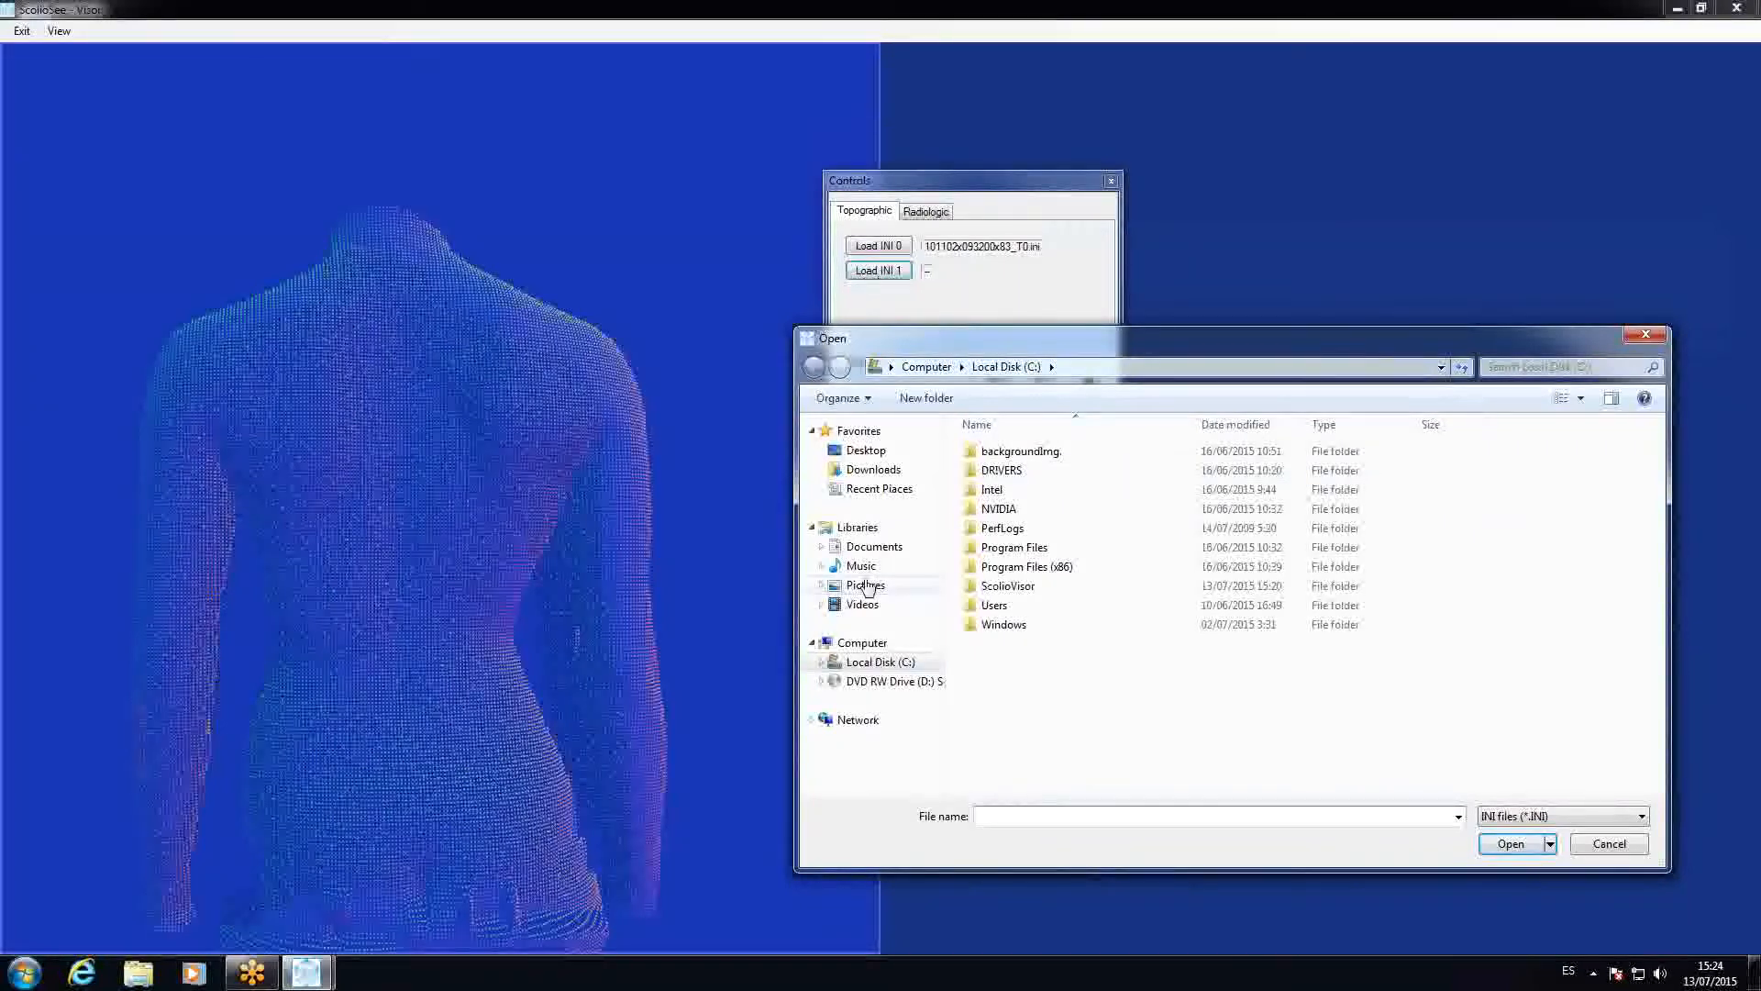
{"action": "left_click", "coordinate": [869, 453]}
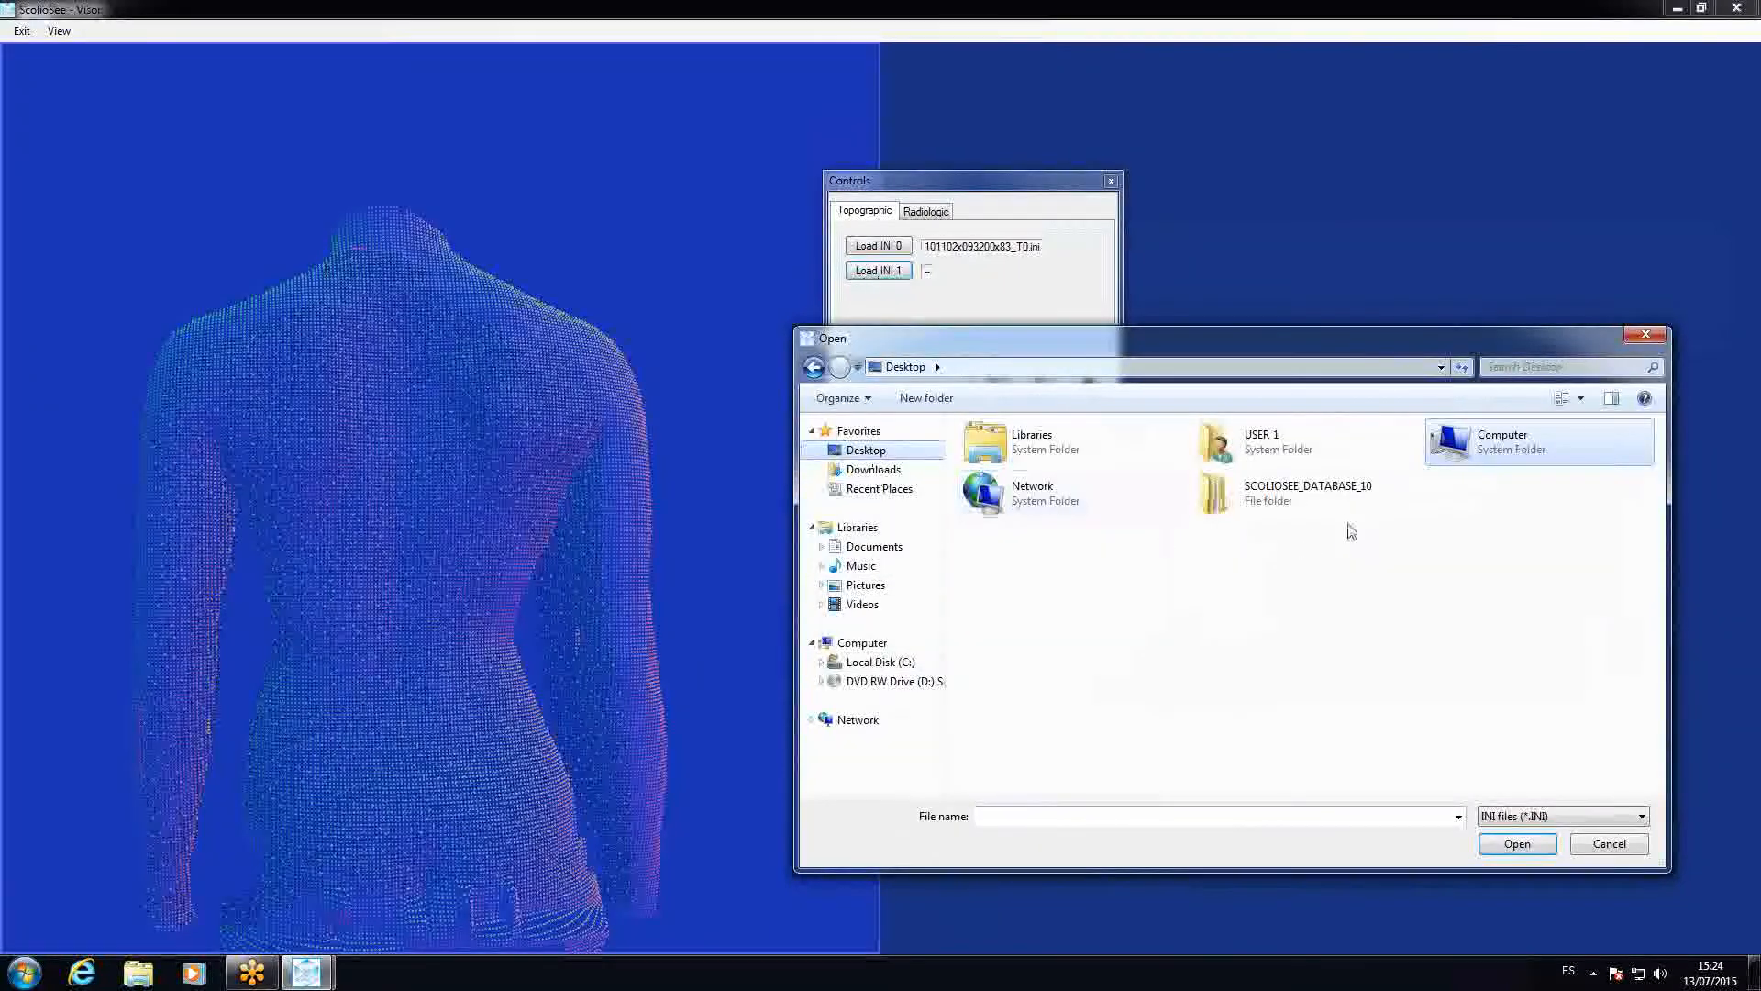
{"action": "double_click", "coordinate": [1321, 491]}
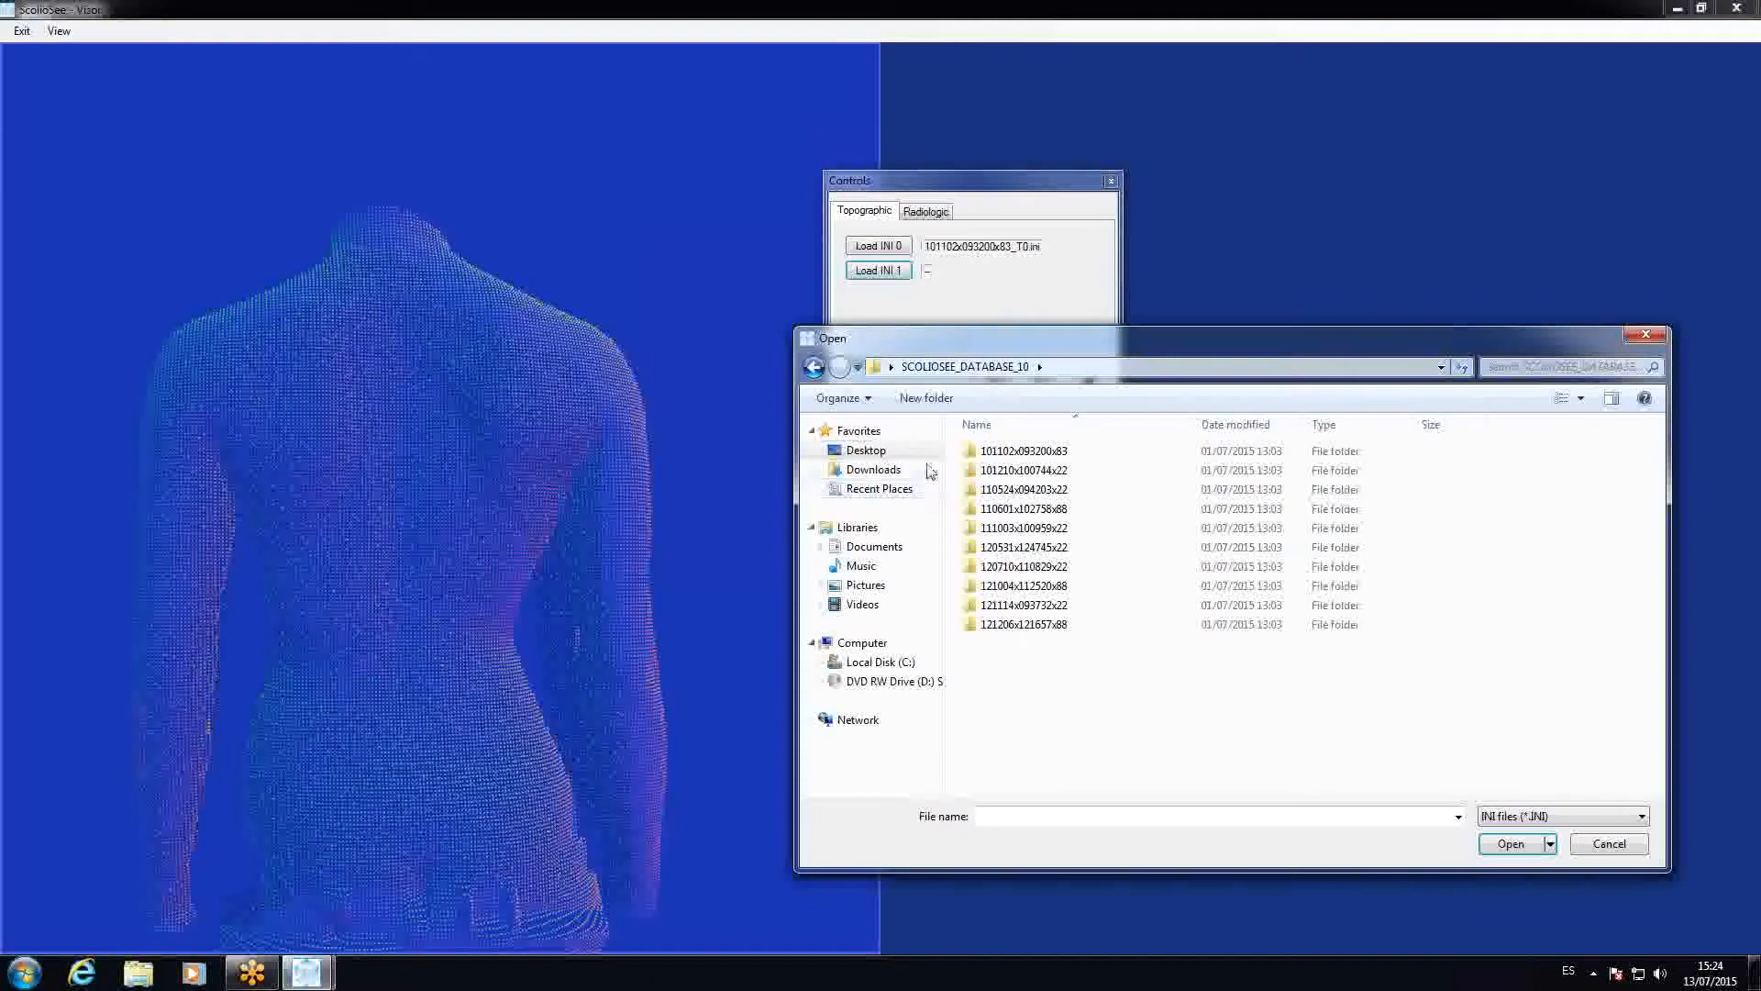
{"action": "double_click", "coordinate": [1000, 451]}
{"action": "left_click", "coordinate": [1081, 474]}
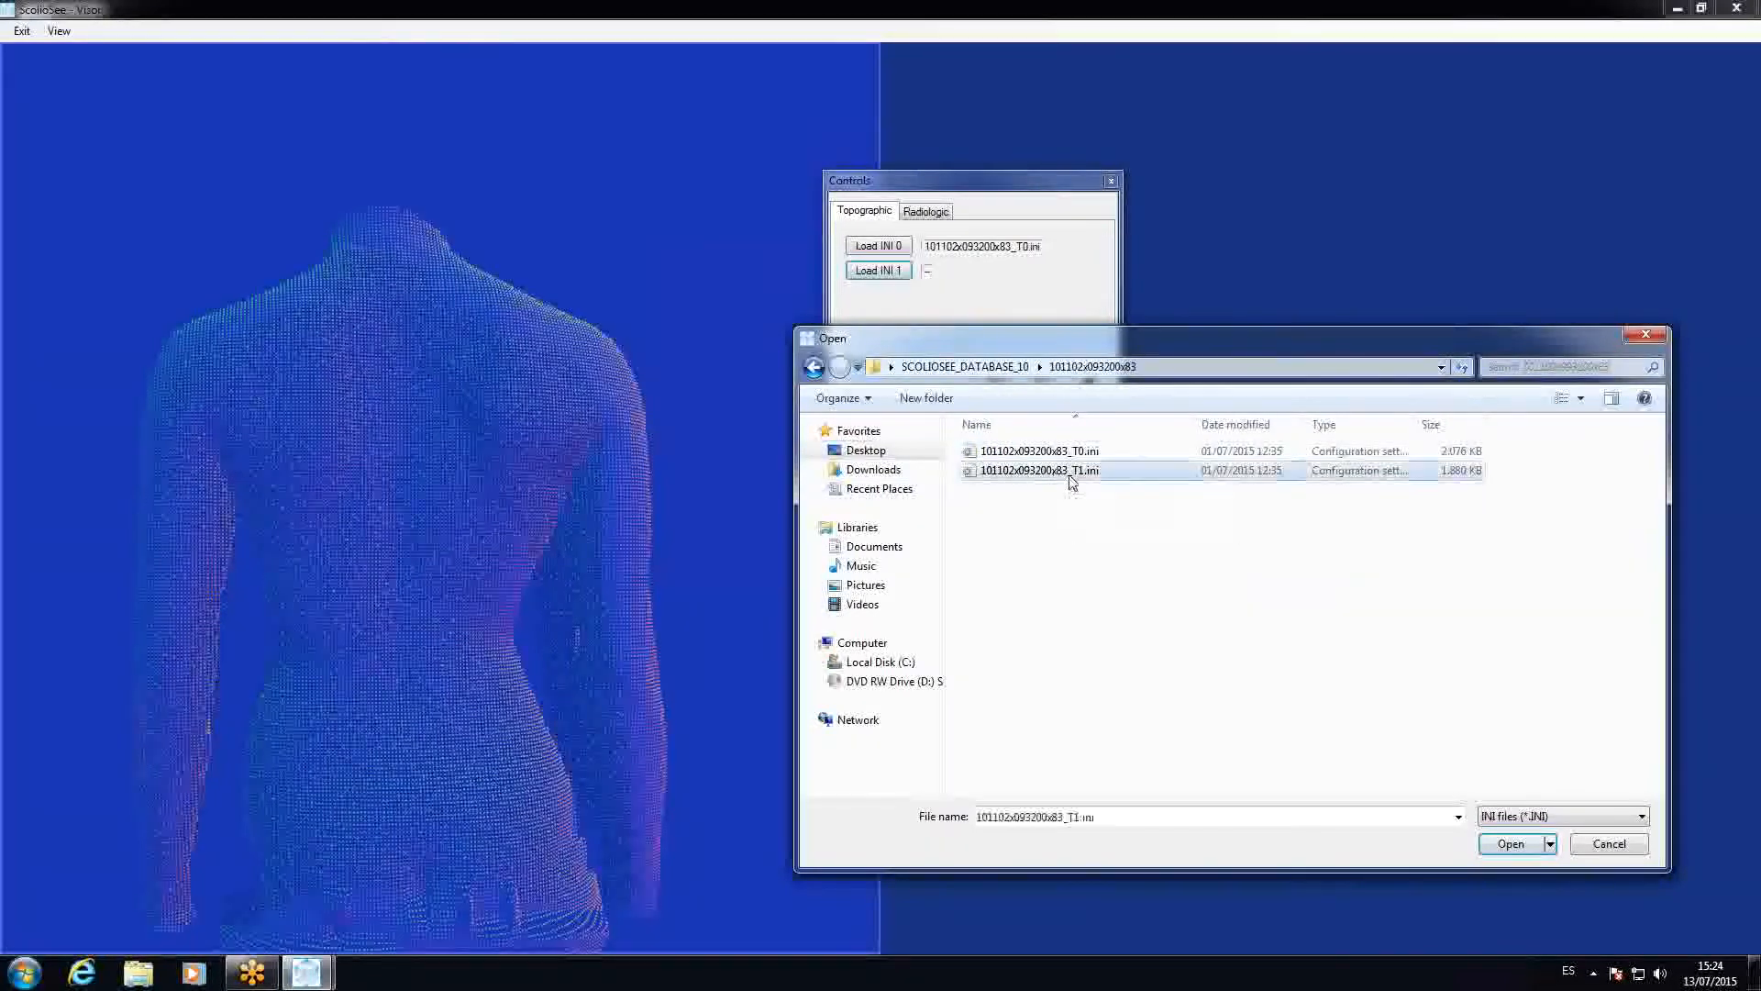
{"action": "left_click", "coordinate": [1512, 843]}
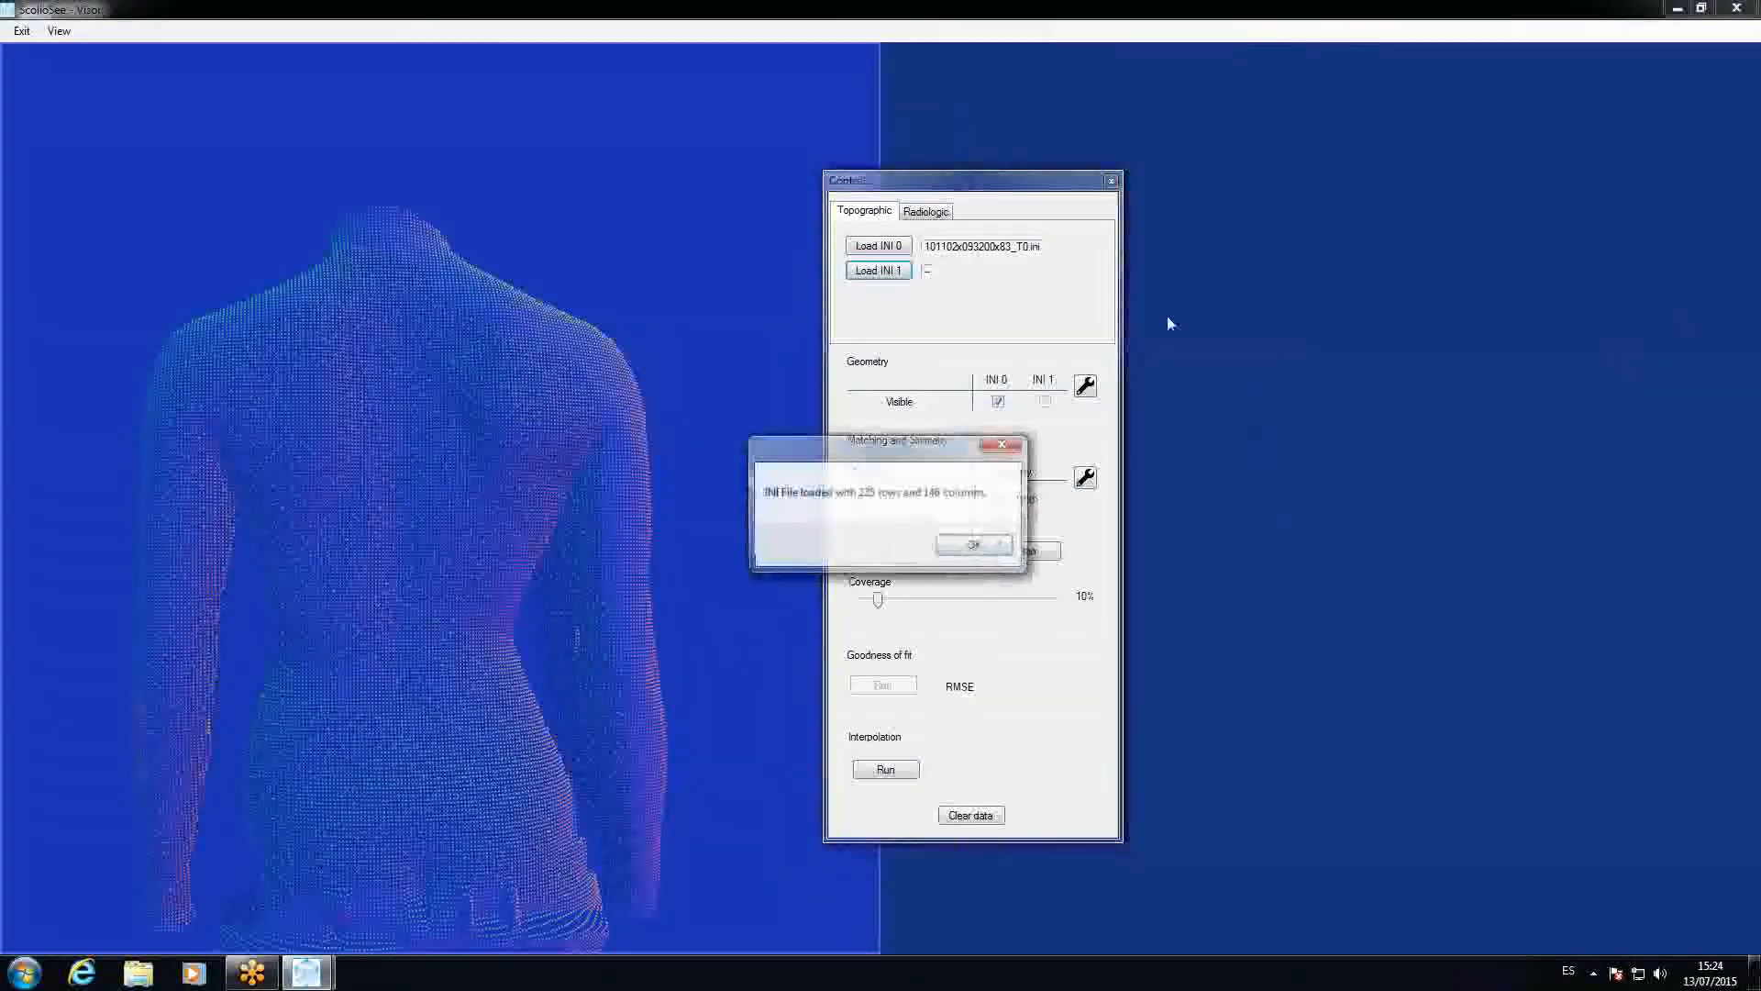
{"action": "left_click", "coordinate": [974, 550]}
{"action": "left_click_drag", "start_coordinate": [990, 181], "coordinate": [875, 176]}
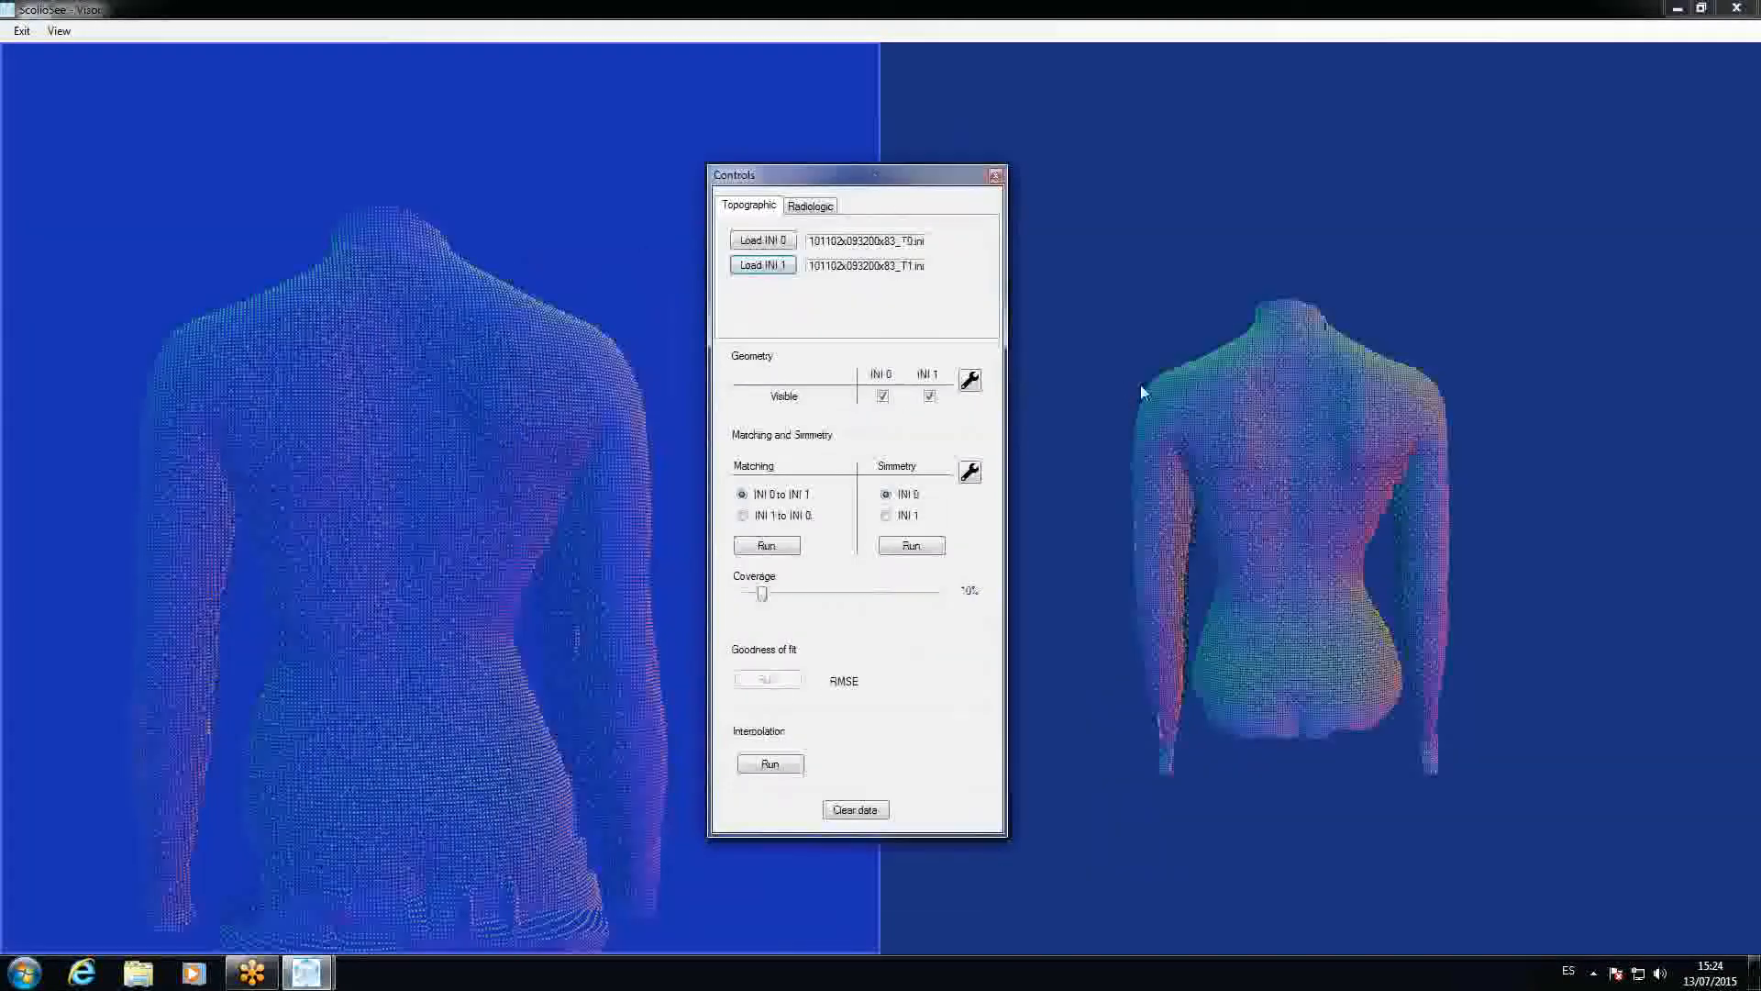
Switch the active view from INI 0 to INI 1, back to INI 0 and again to INI 1
{"action": "left_click", "coordinate": [1293, 496]}
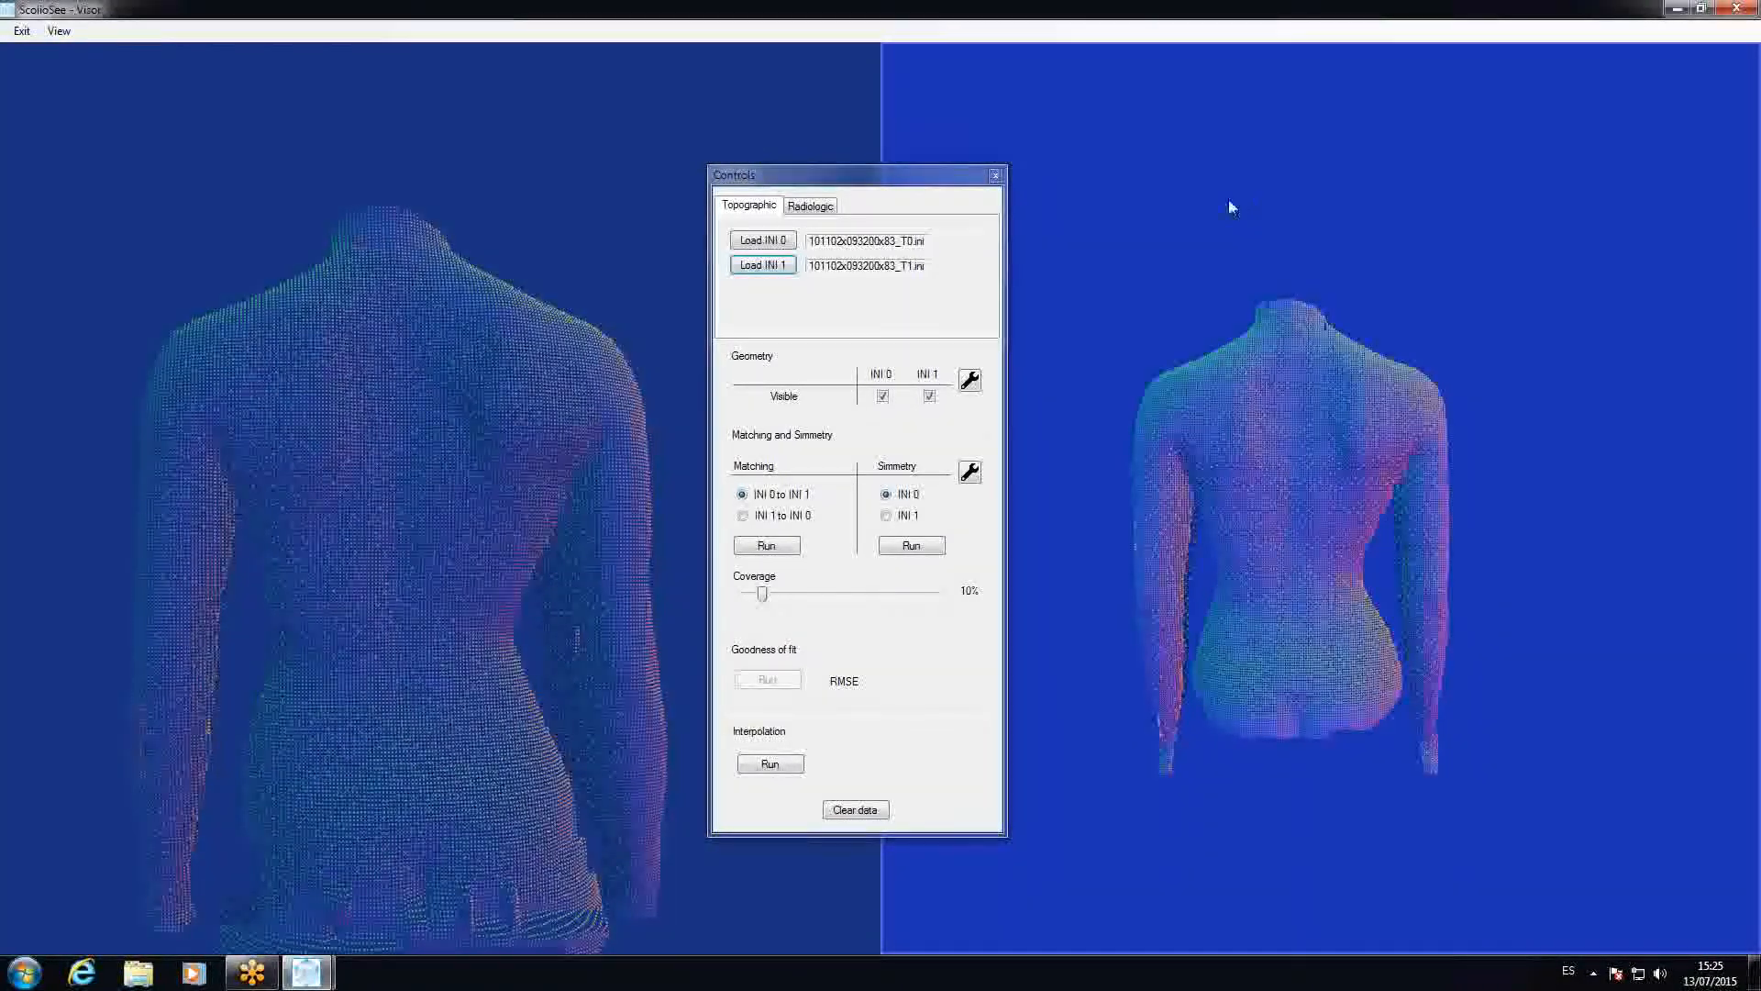
{"action": "left_click", "coordinate": [488, 224]}
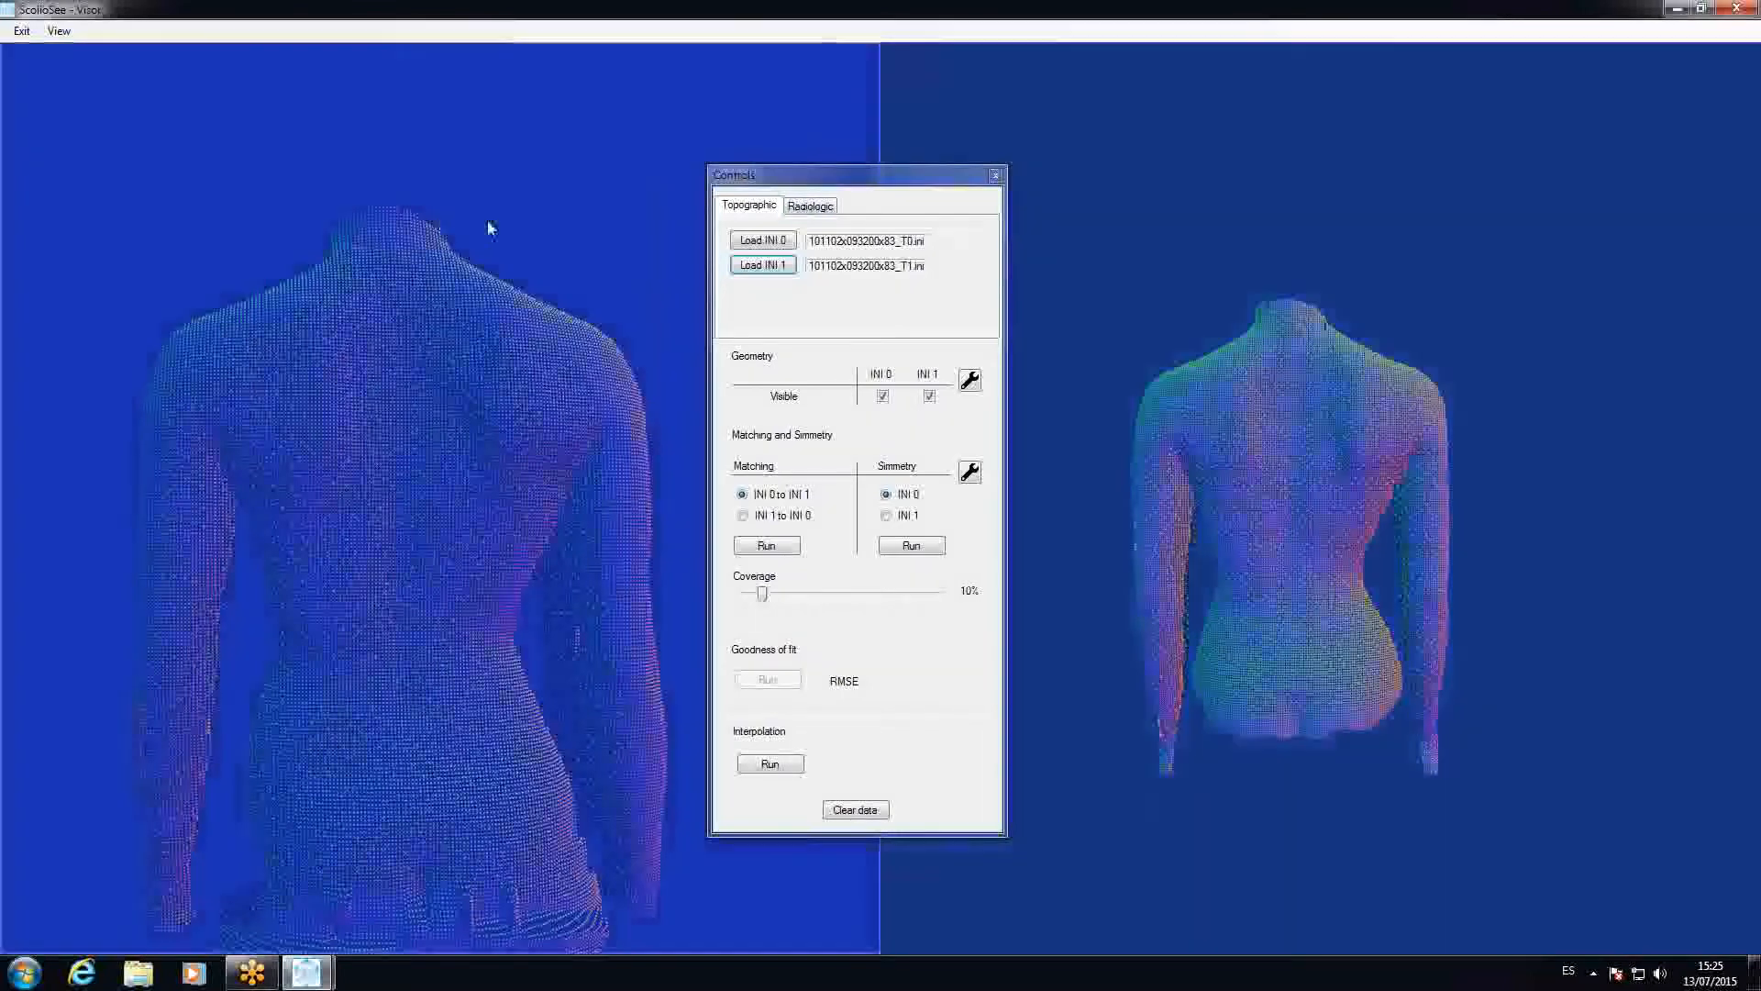
{"action": "left_click", "coordinate": [1385, 180]}
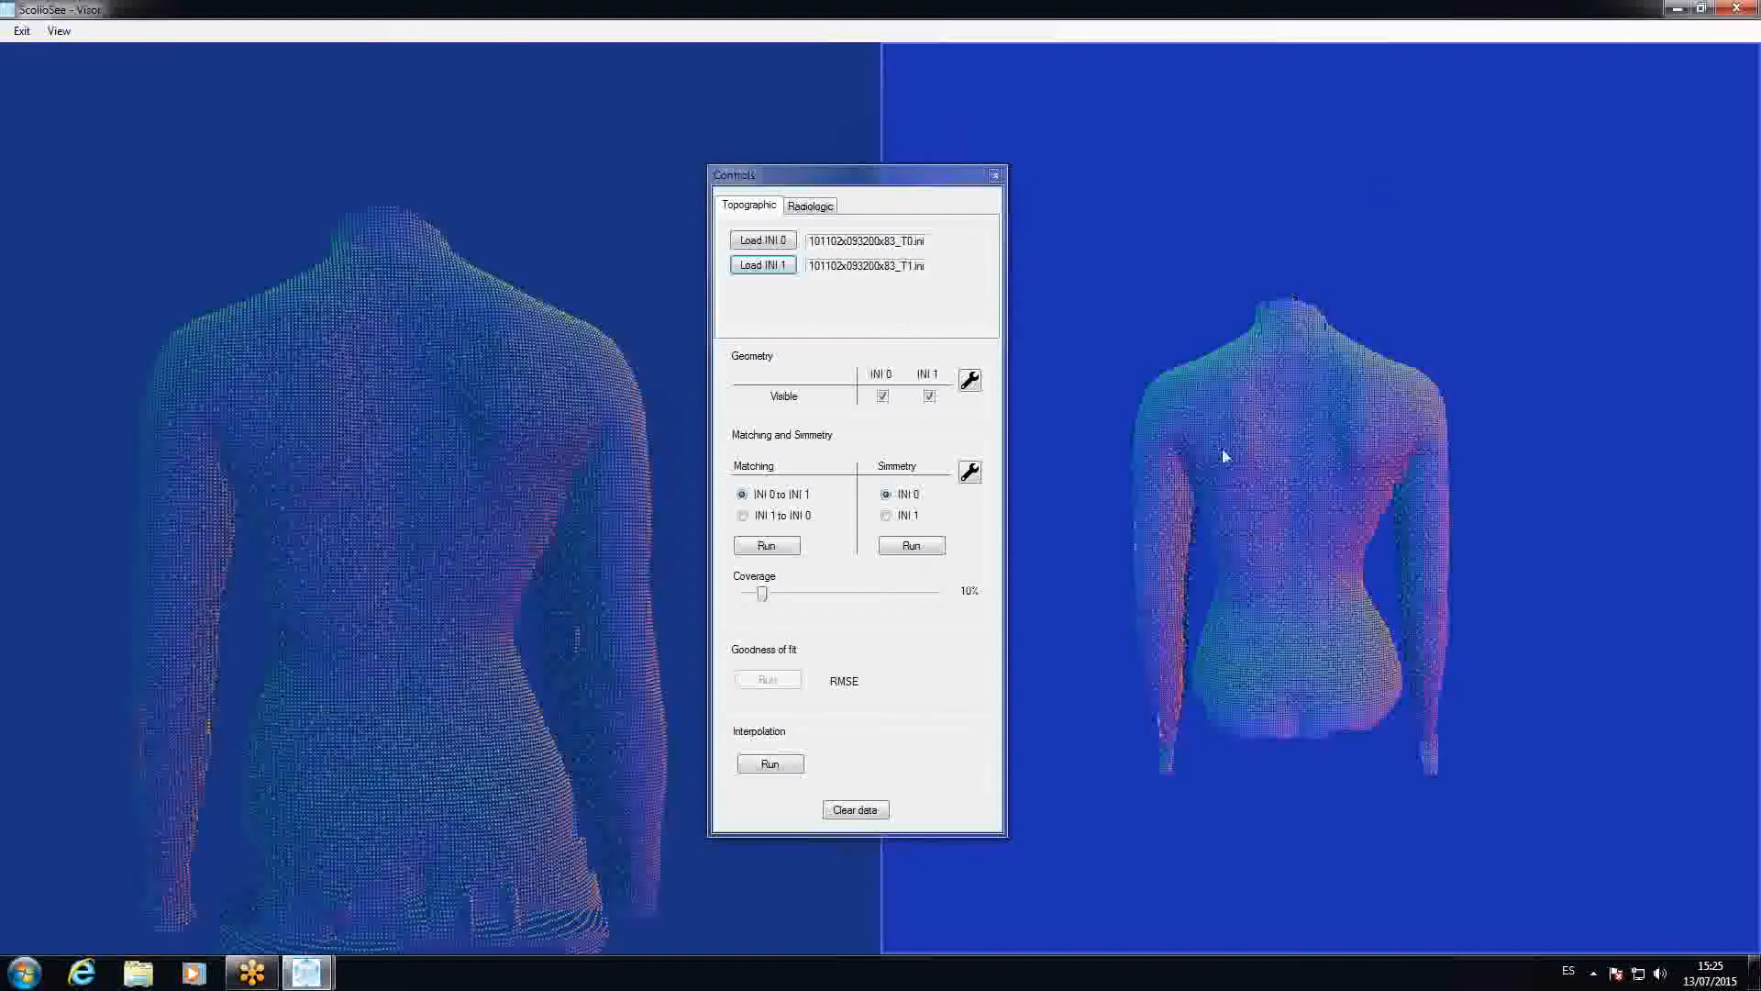
Enlarge and reposition the INI 1 torso in its view and zoom the INI 0 torso out to a similar size
{"action": "mouse_move", "coordinate": [1242, 468]}
{"action": "left_mouse_down"}
{"action": "mouse_move", "coordinate": [1296, 450]}
{"action": "mouse_move", "coordinate": [1223, 464]}
{"action": "mouse_move", "coordinate": [1306, 453]}
{"action": "mouse_move", "coordinate": [1250, 476]}
{"action": "mouse_move", "coordinate": [1312, 454]}
{"action": "mouse_move", "coordinate": [1284, 448]}
{"action": "mouse_move", "coordinate": [1285, 307]}
{"action": "mouse_move", "coordinate": [1281, 469]}
{"action": "mouse_move", "coordinate": [1266, 478]}
{"action": "left_mouse_up"}
{"action": "scroll", "coordinate": [1269, 486], "scroll_direction": "up", "scroll_amount": 6}
{"action": "scroll", "coordinate": [1269, 487], "scroll_direction": "down", "scroll_amount": 5}
{"action": "scroll", "coordinate": [1268, 486], "scroll_direction": "up", "scroll_amount": 4}
{"action": "scroll", "coordinate": [1268, 486], "scroll_direction": "down", "scroll_amount": 4}
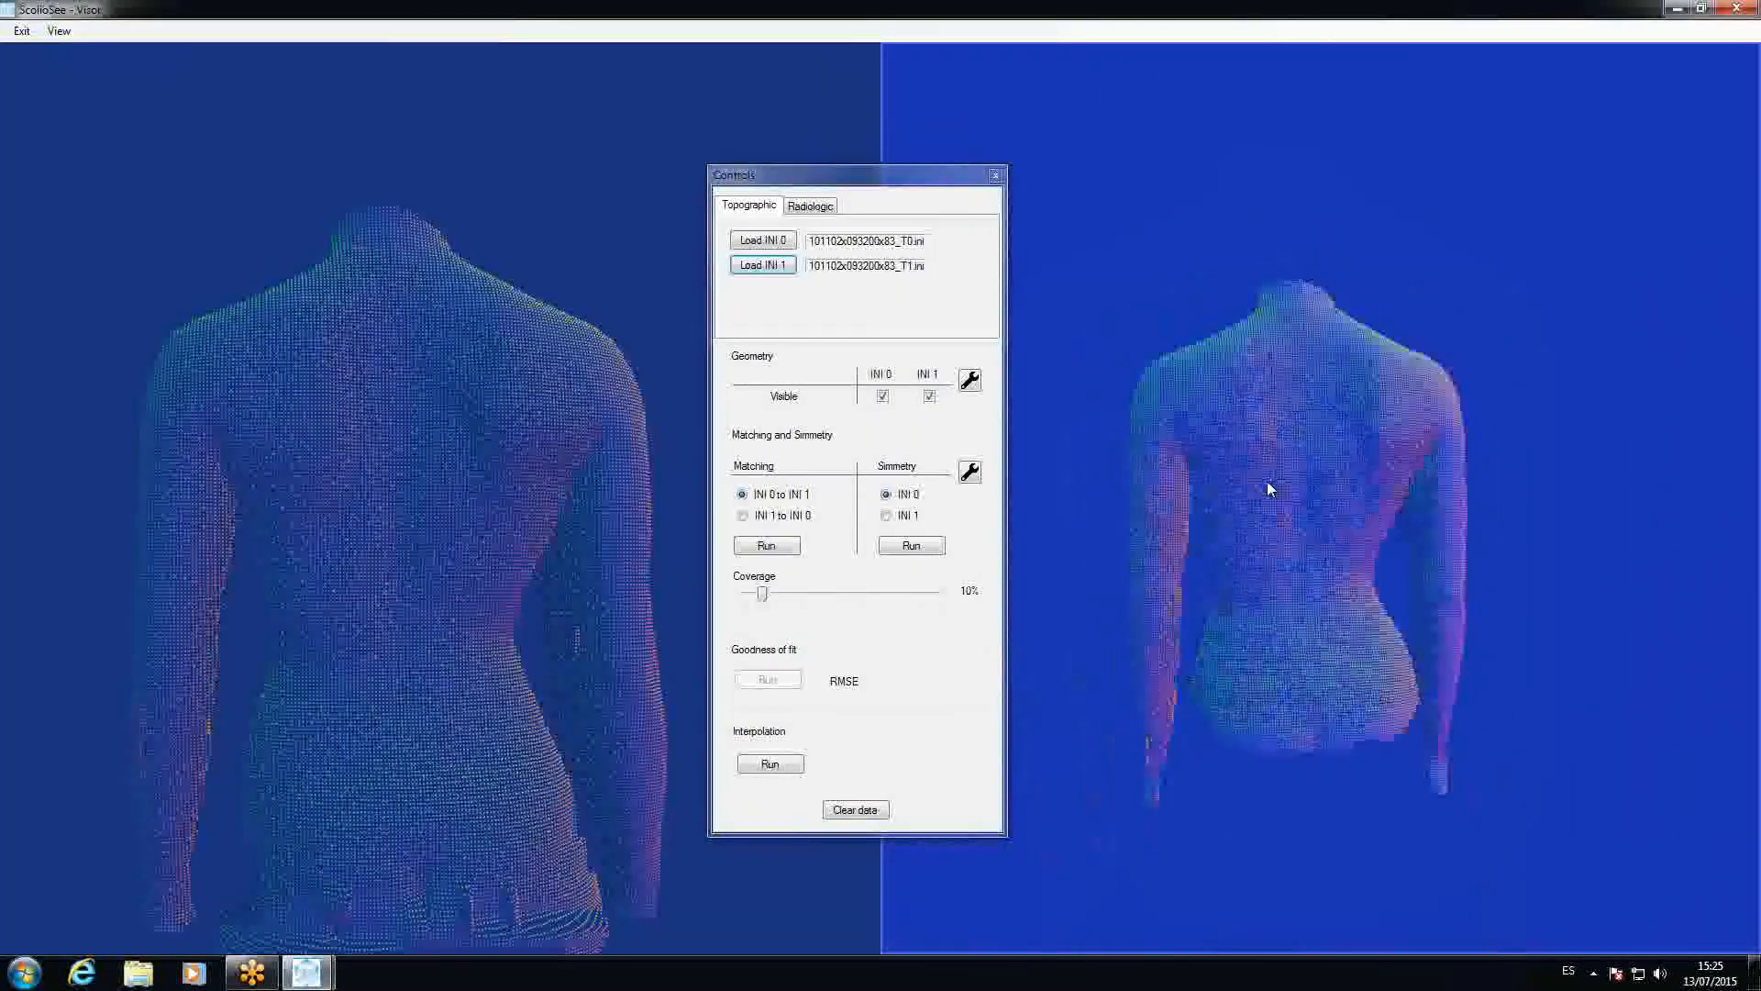
{"action": "scroll", "coordinate": [1268, 486], "scroll_direction": "up", "scroll_amount": 2}
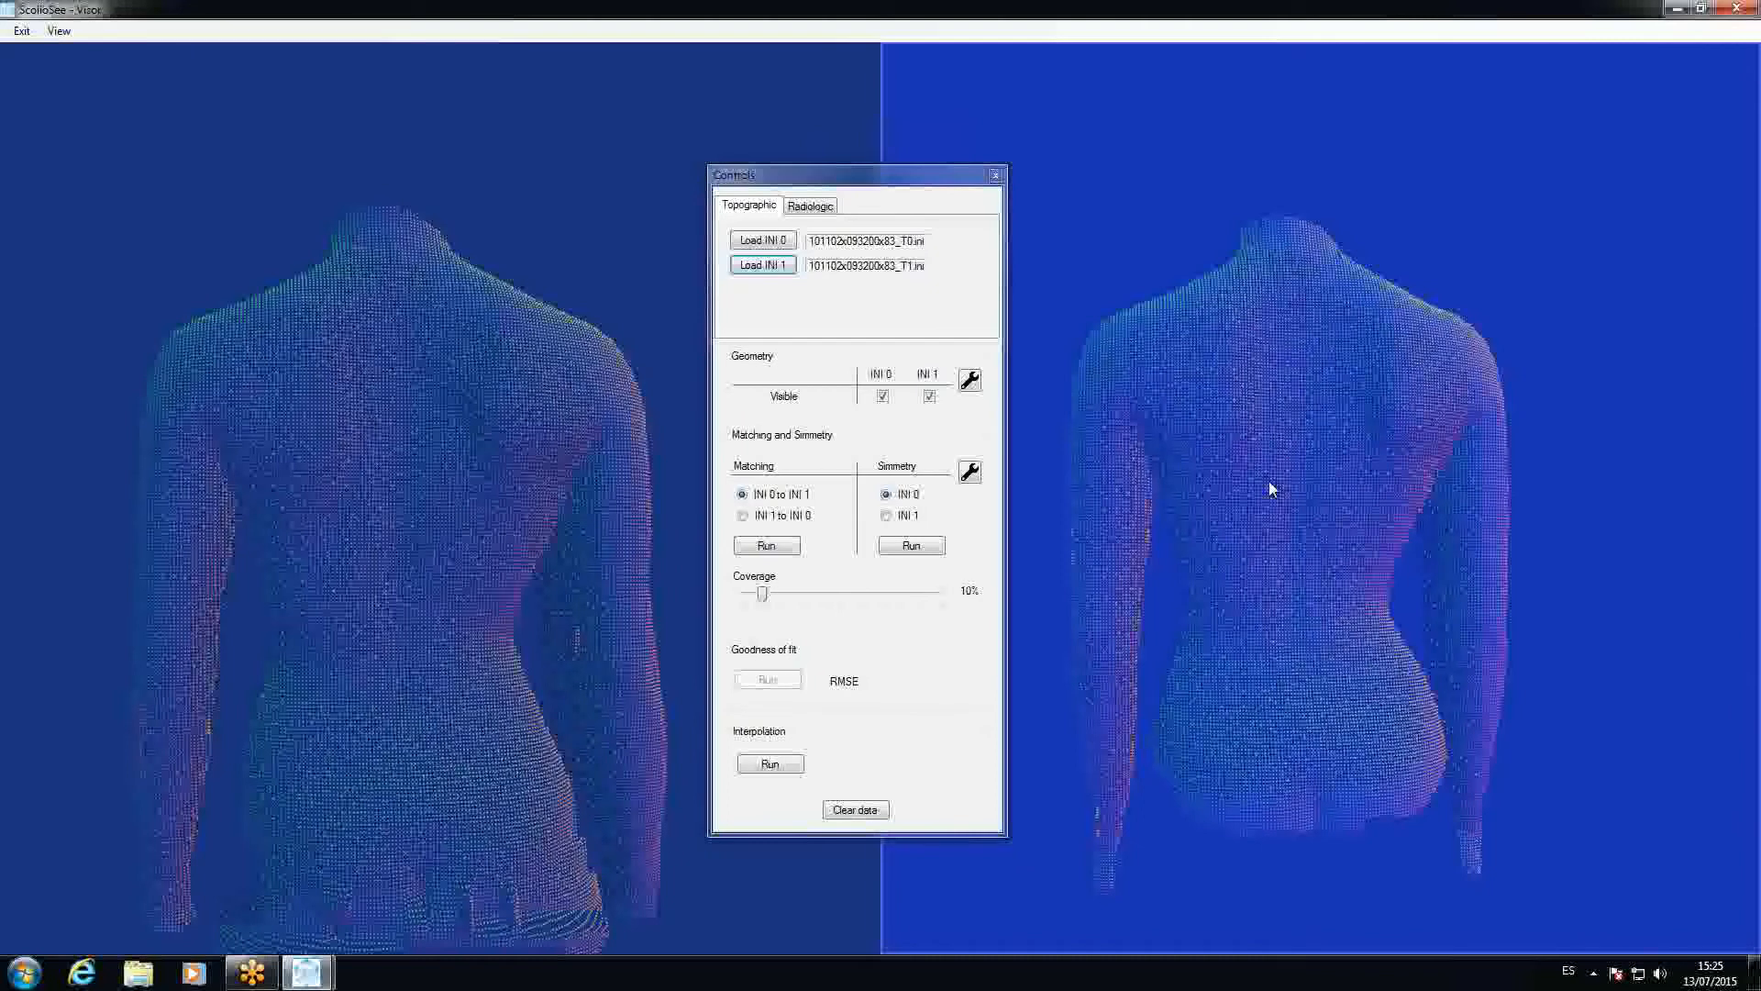
{"action": "mouse_move", "coordinate": [1270, 488]}
{"action": "left_mouse_down"}
{"action": "mouse_move", "coordinate": [1549, 432]}
{"action": "mouse_move", "coordinate": [1233, 487]}
{"action": "mouse_move", "coordinate": [1521, 459]}
{"action": "mouse_move", "coordinate": [1290, 485]}
{"action": "left_mouse_up"}
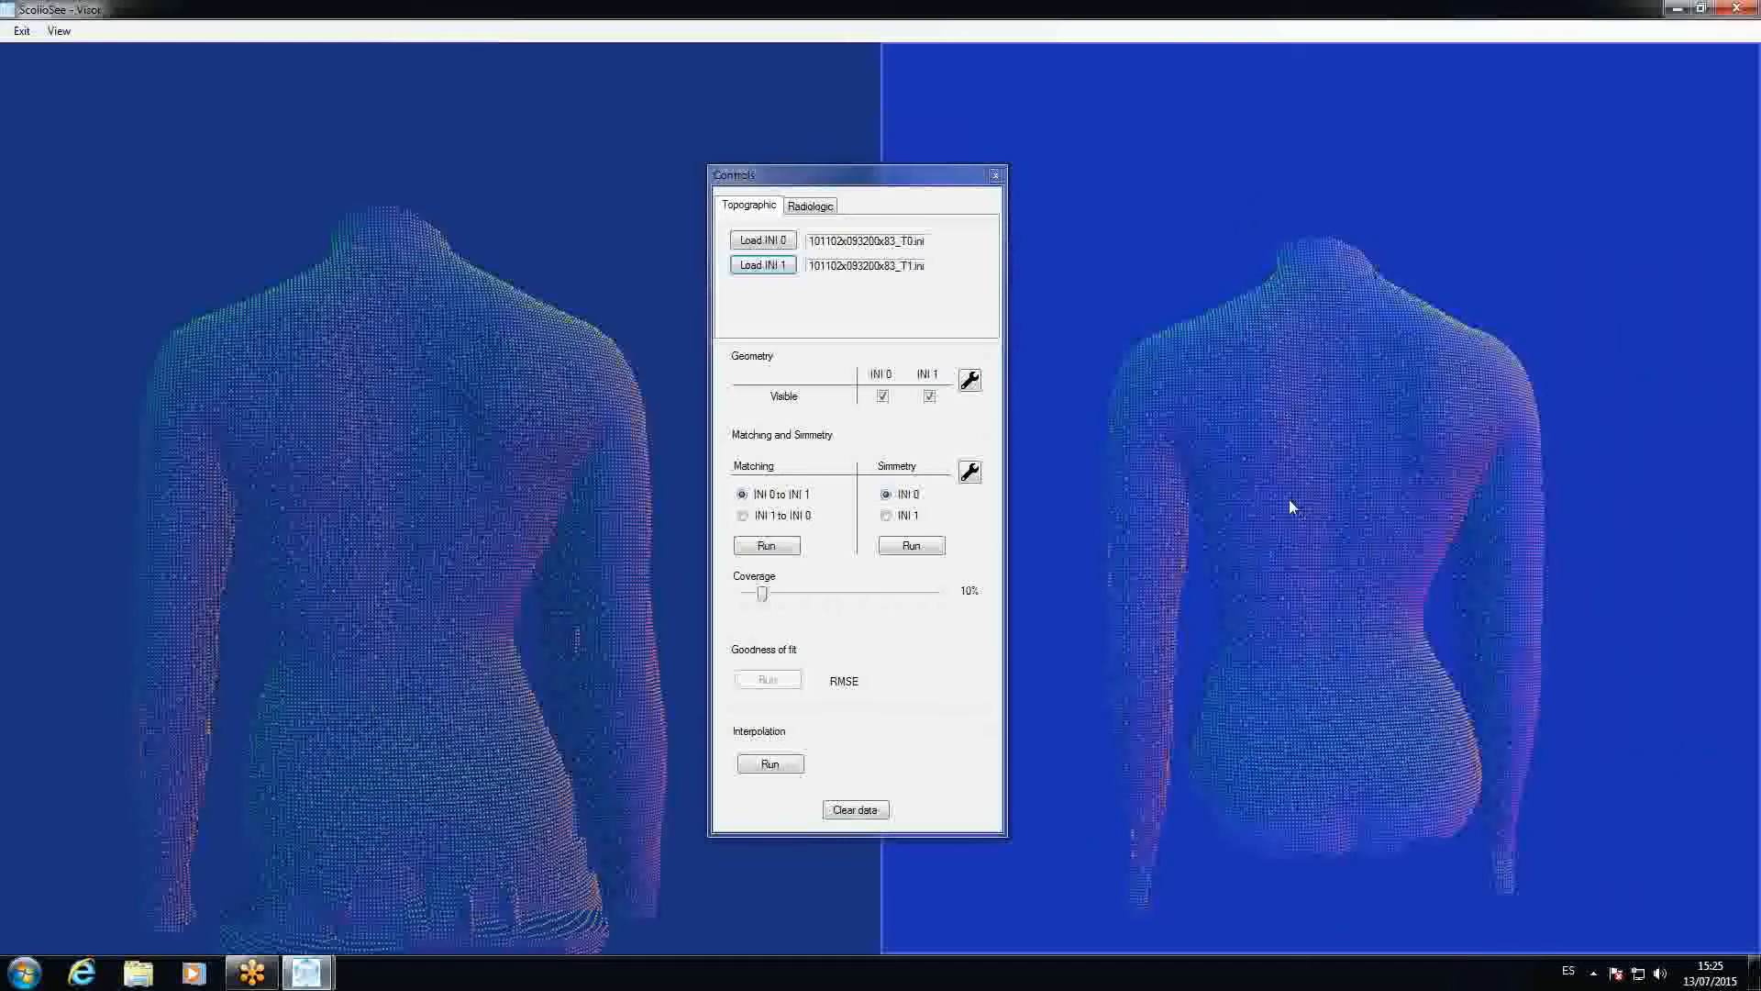
{"action": "left_click", "coordinate": [362, 519]}
{"action": "scroll", "coordinate": [367, 513], "scroll_direction": "down", "scroll_amount": 1}
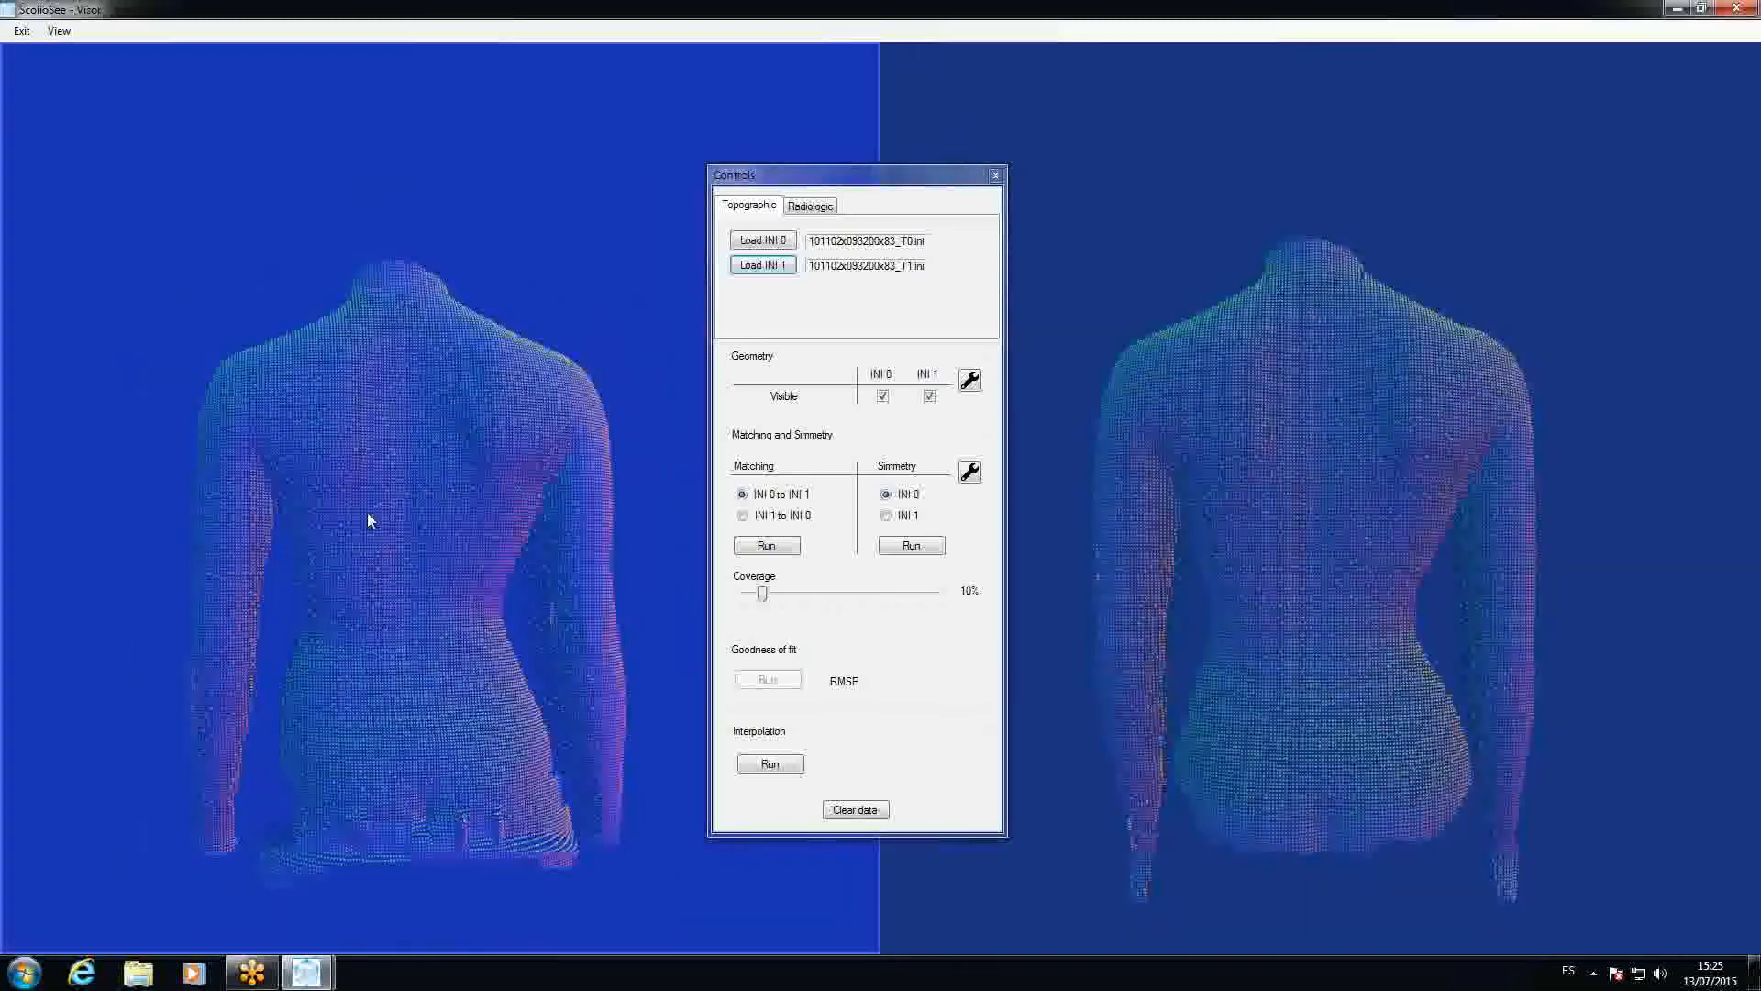
Hide the INI 0 geometry and show it again, and do the same with the INI 1 geometry
{"action": "left_click", "coordinate": [888, 183]}
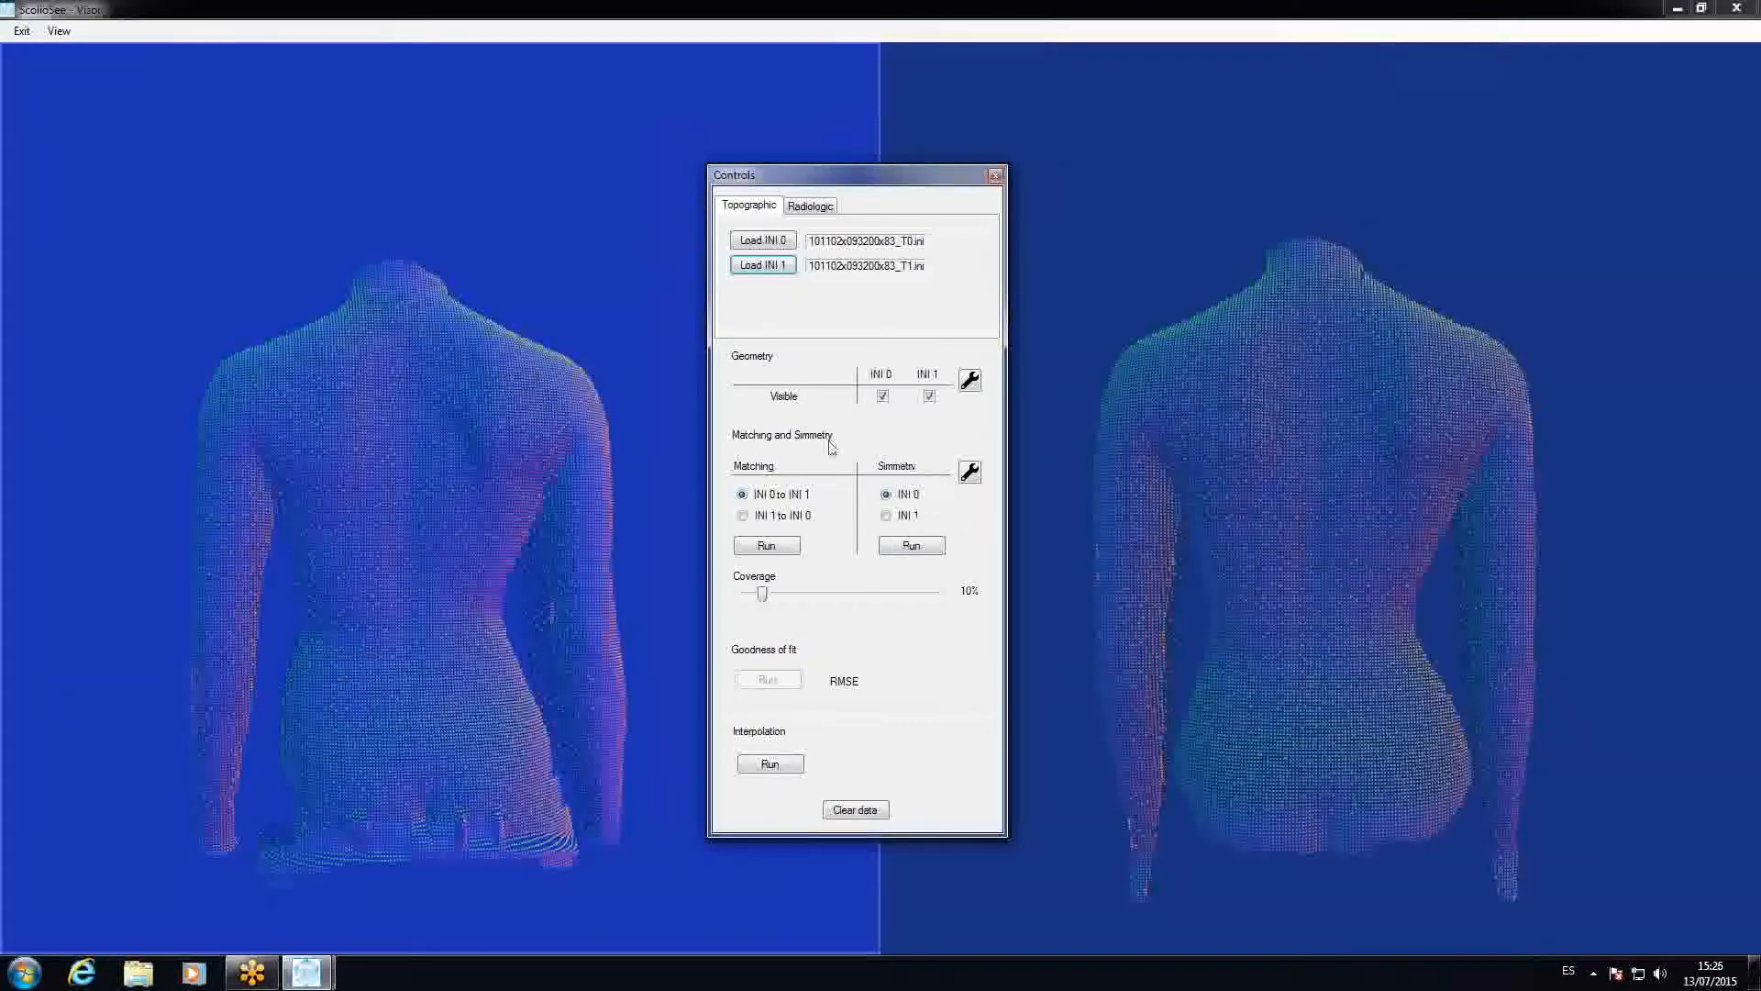
{"action": "left_click", "coordinate": [882, 396]}
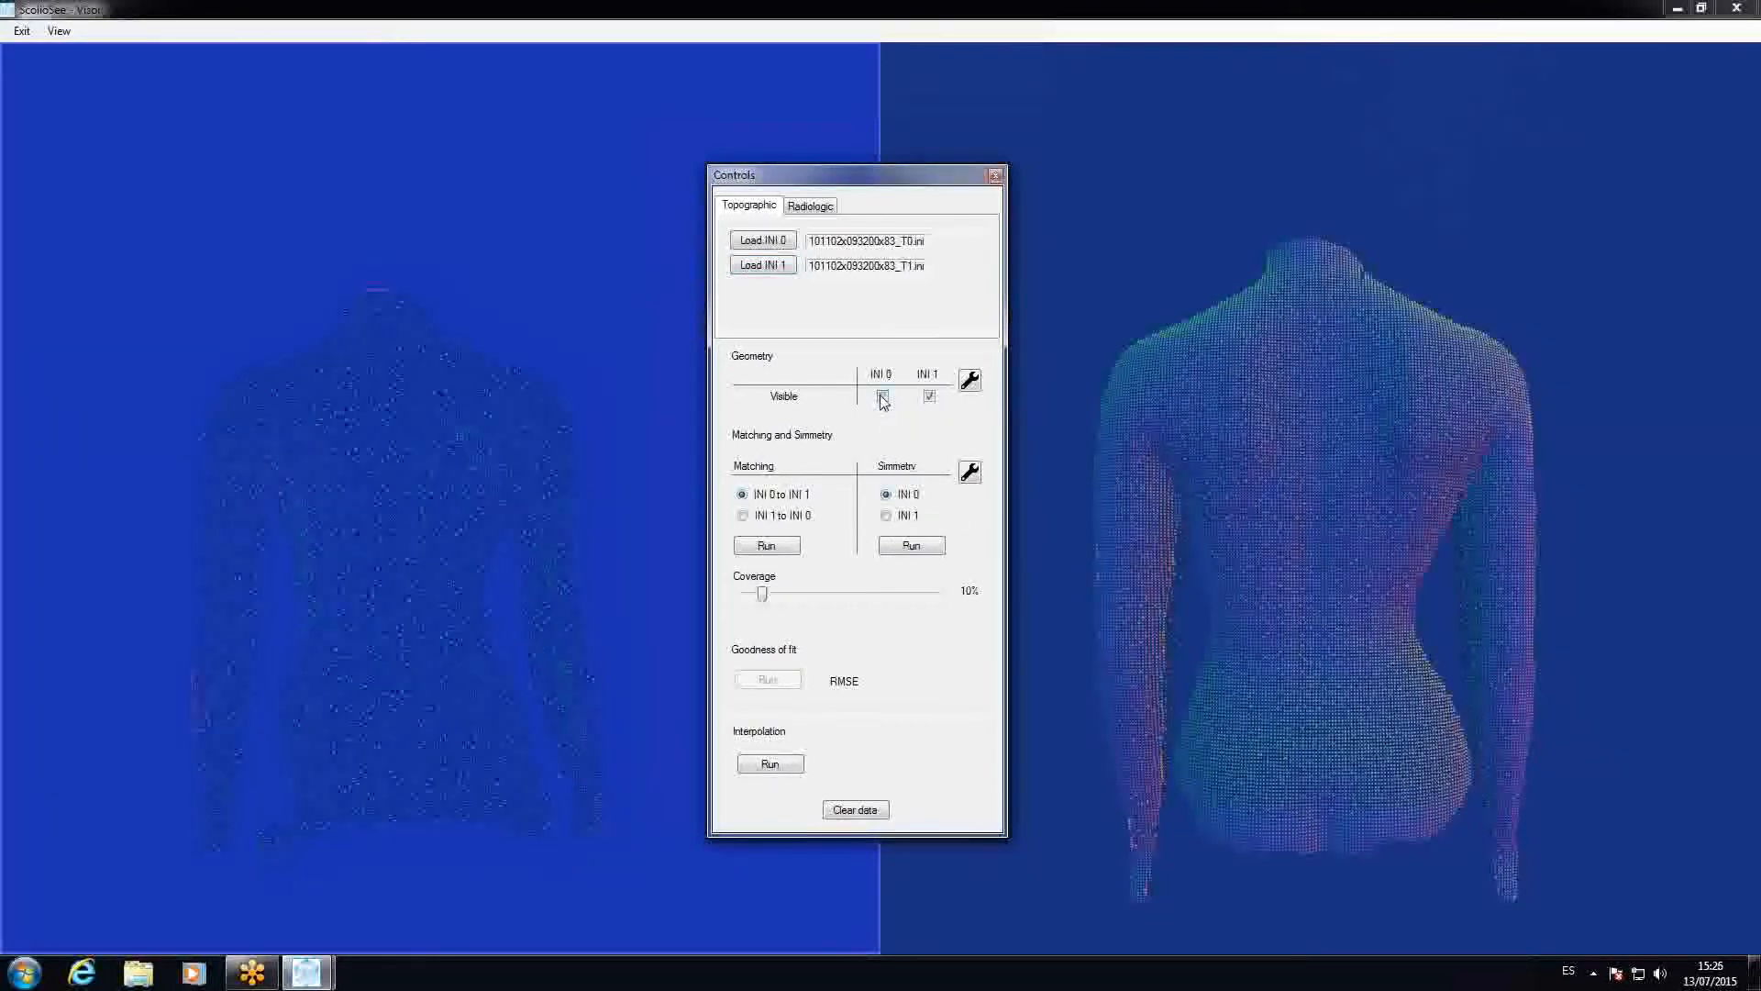
{"action": "left_click", "coordinate": [882, 396]}
{"action": "left_click", "coordinate": [929, 397]}
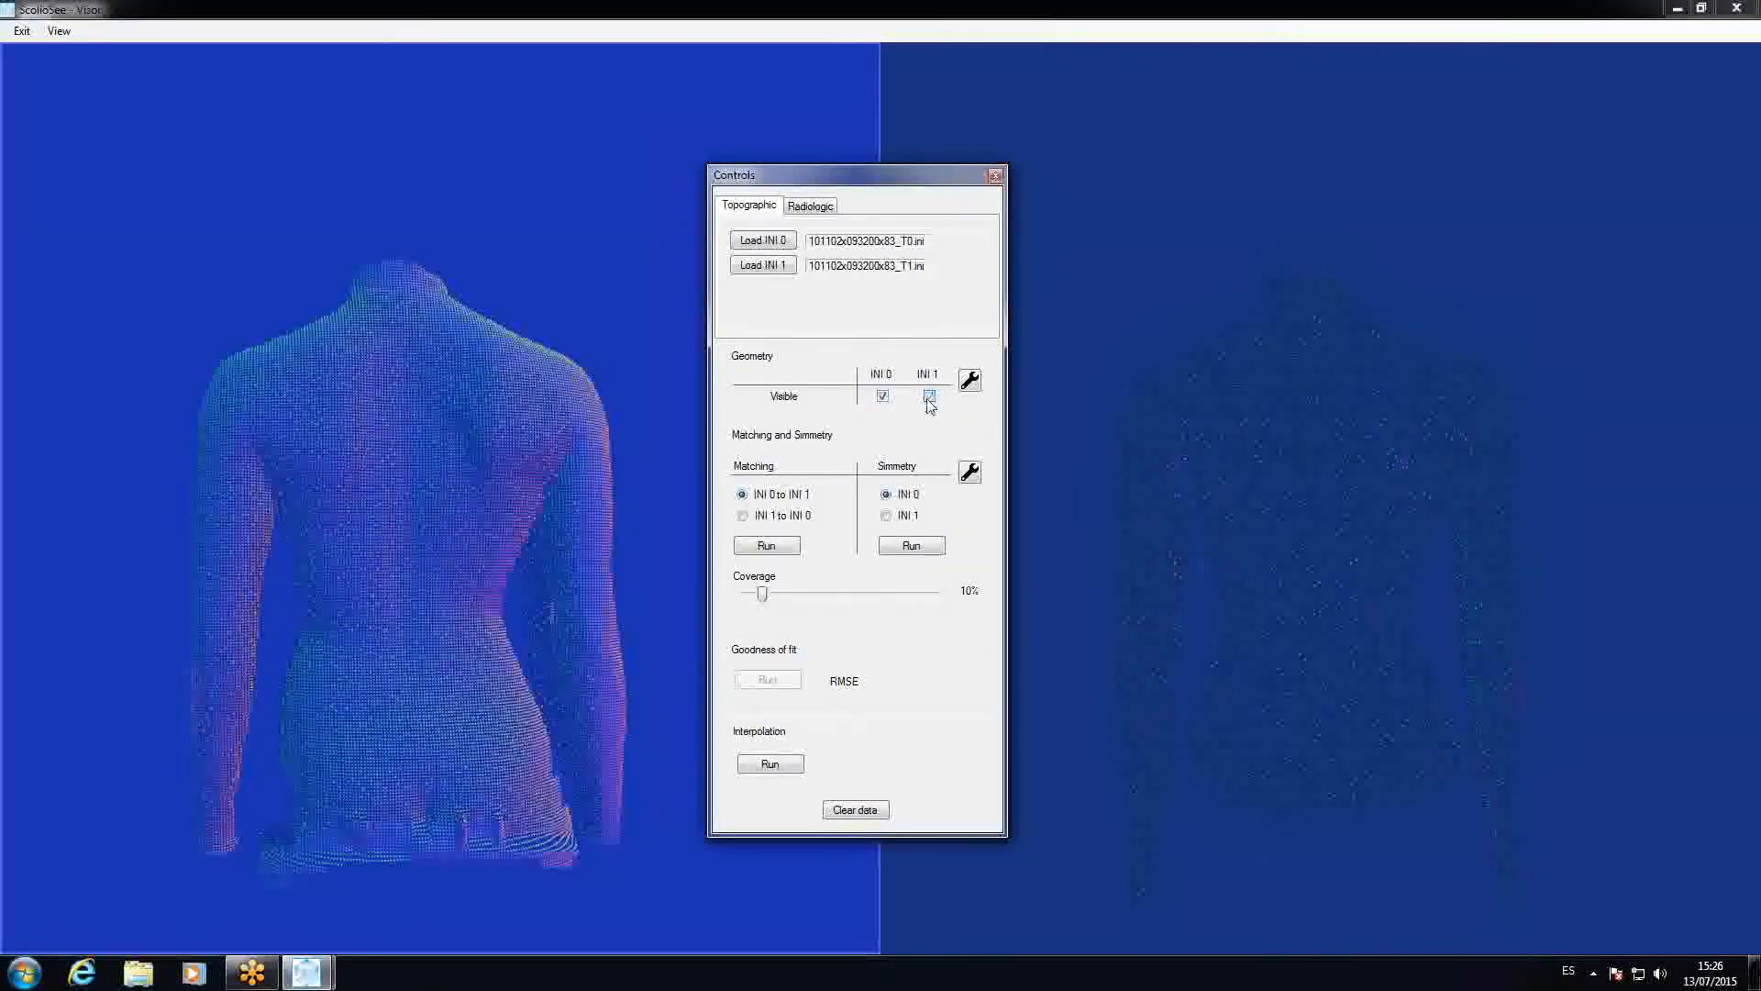
{"action": "left_click", "coordinate": [930, 396]}
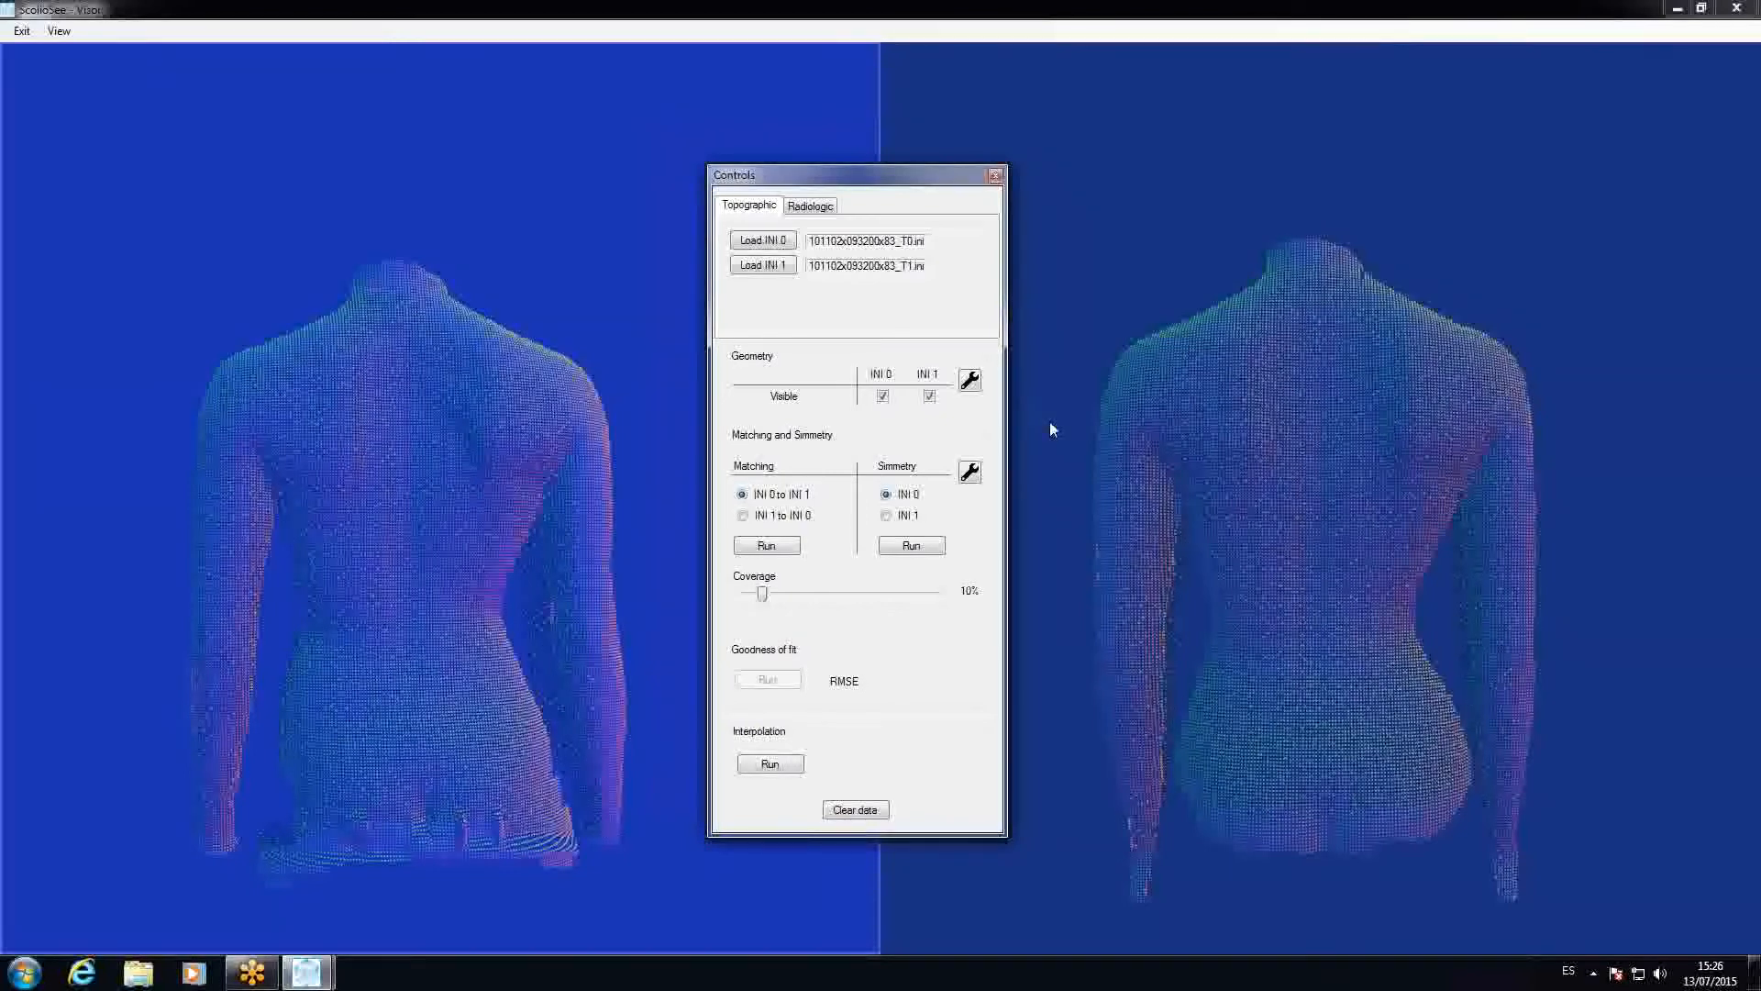
Increase the point size of both torsos until the surfaces look solid and reduce it back to fine points
{"action": "key", "text": "plus"}
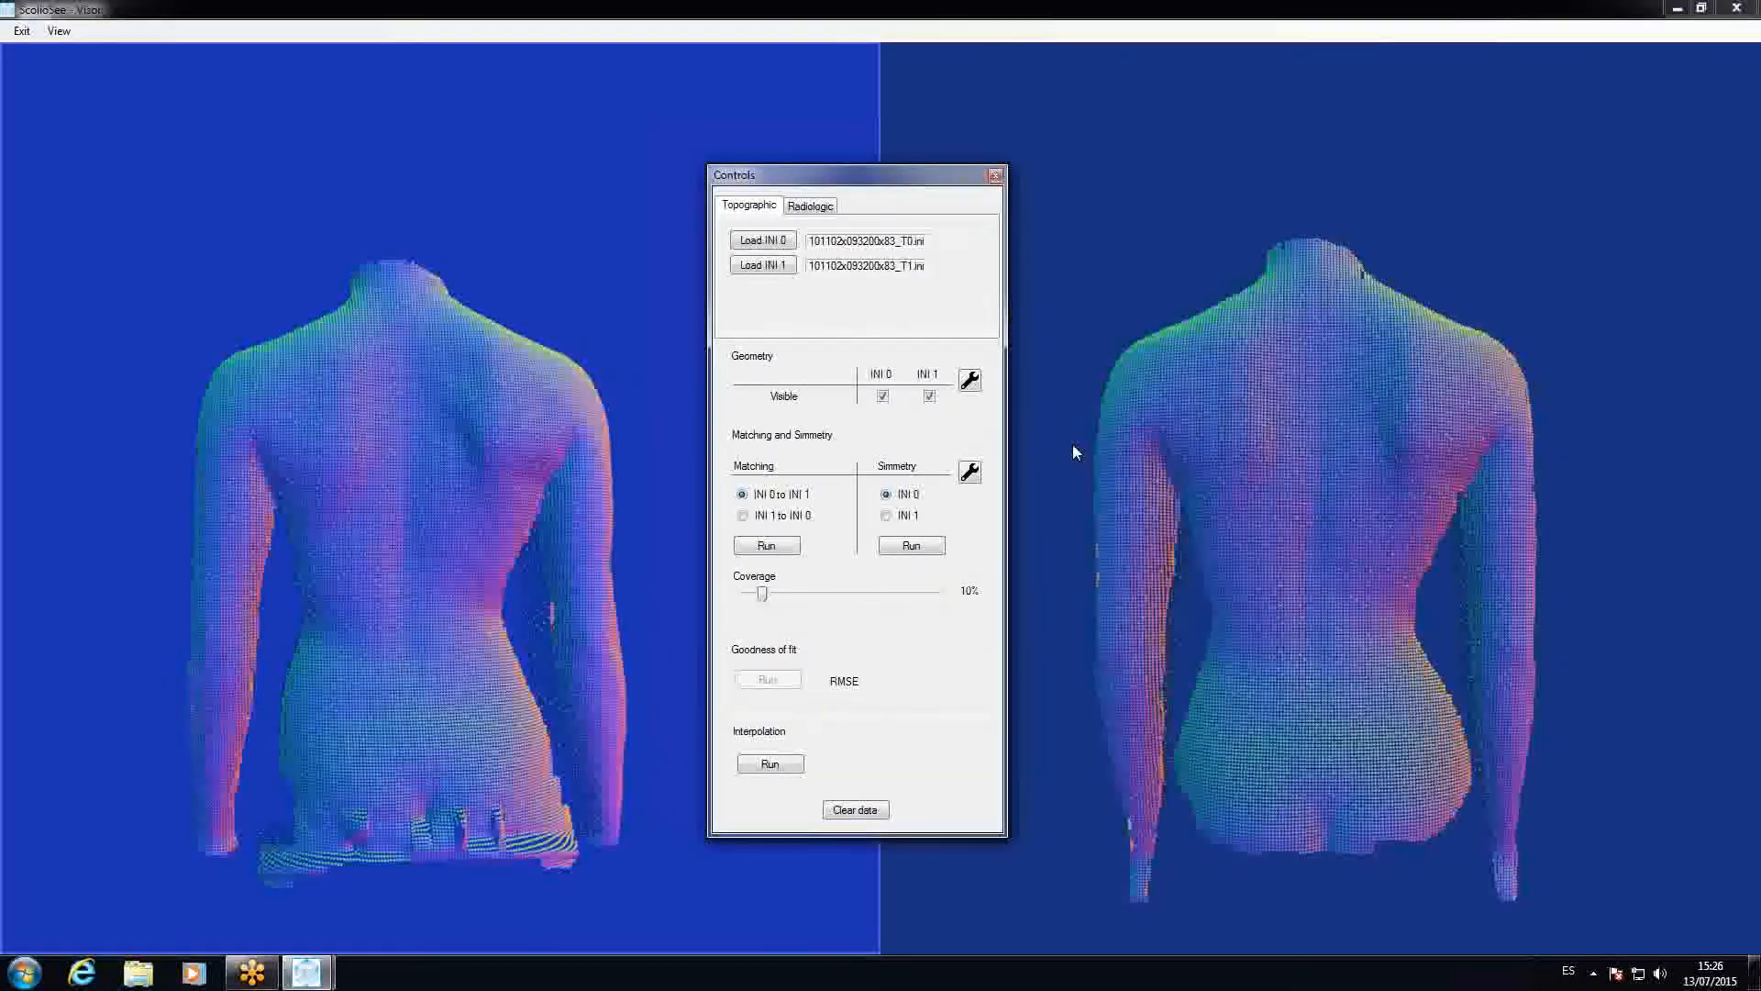
{"action": "key", "text": "plus"}
{"action": "key", "text": "plus"}
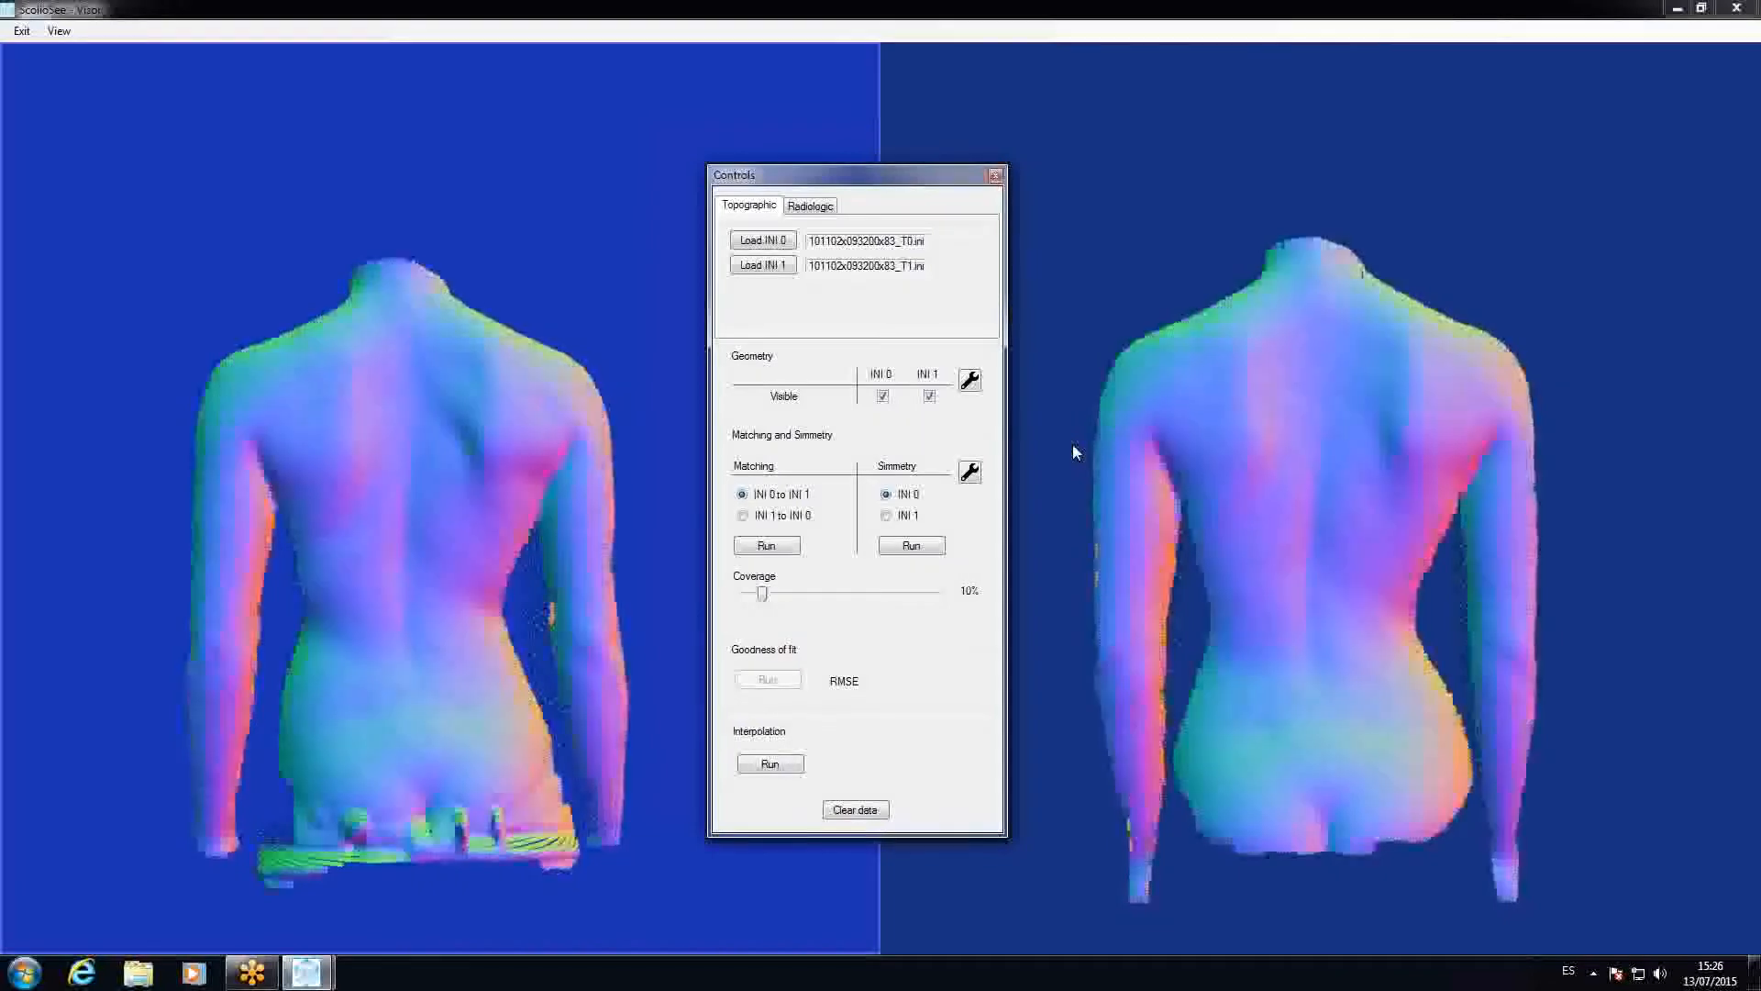
{"action": "key", "text": "minus"}
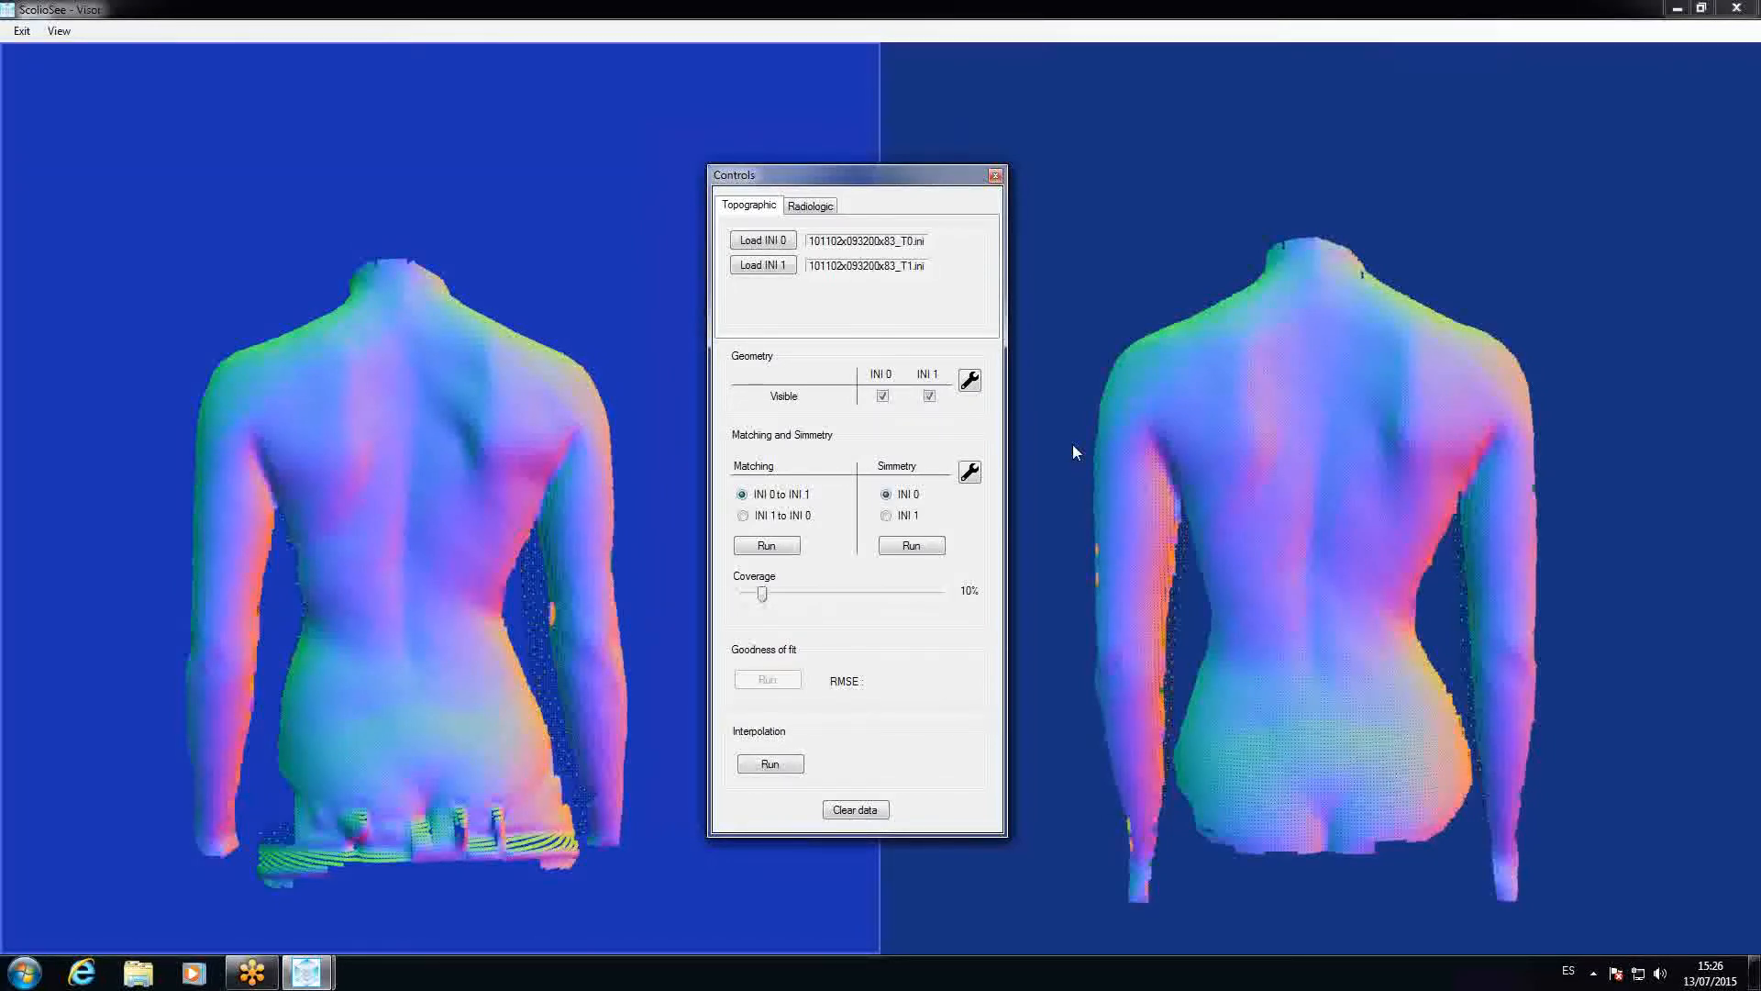
{"action": "key", "text": "minus"}
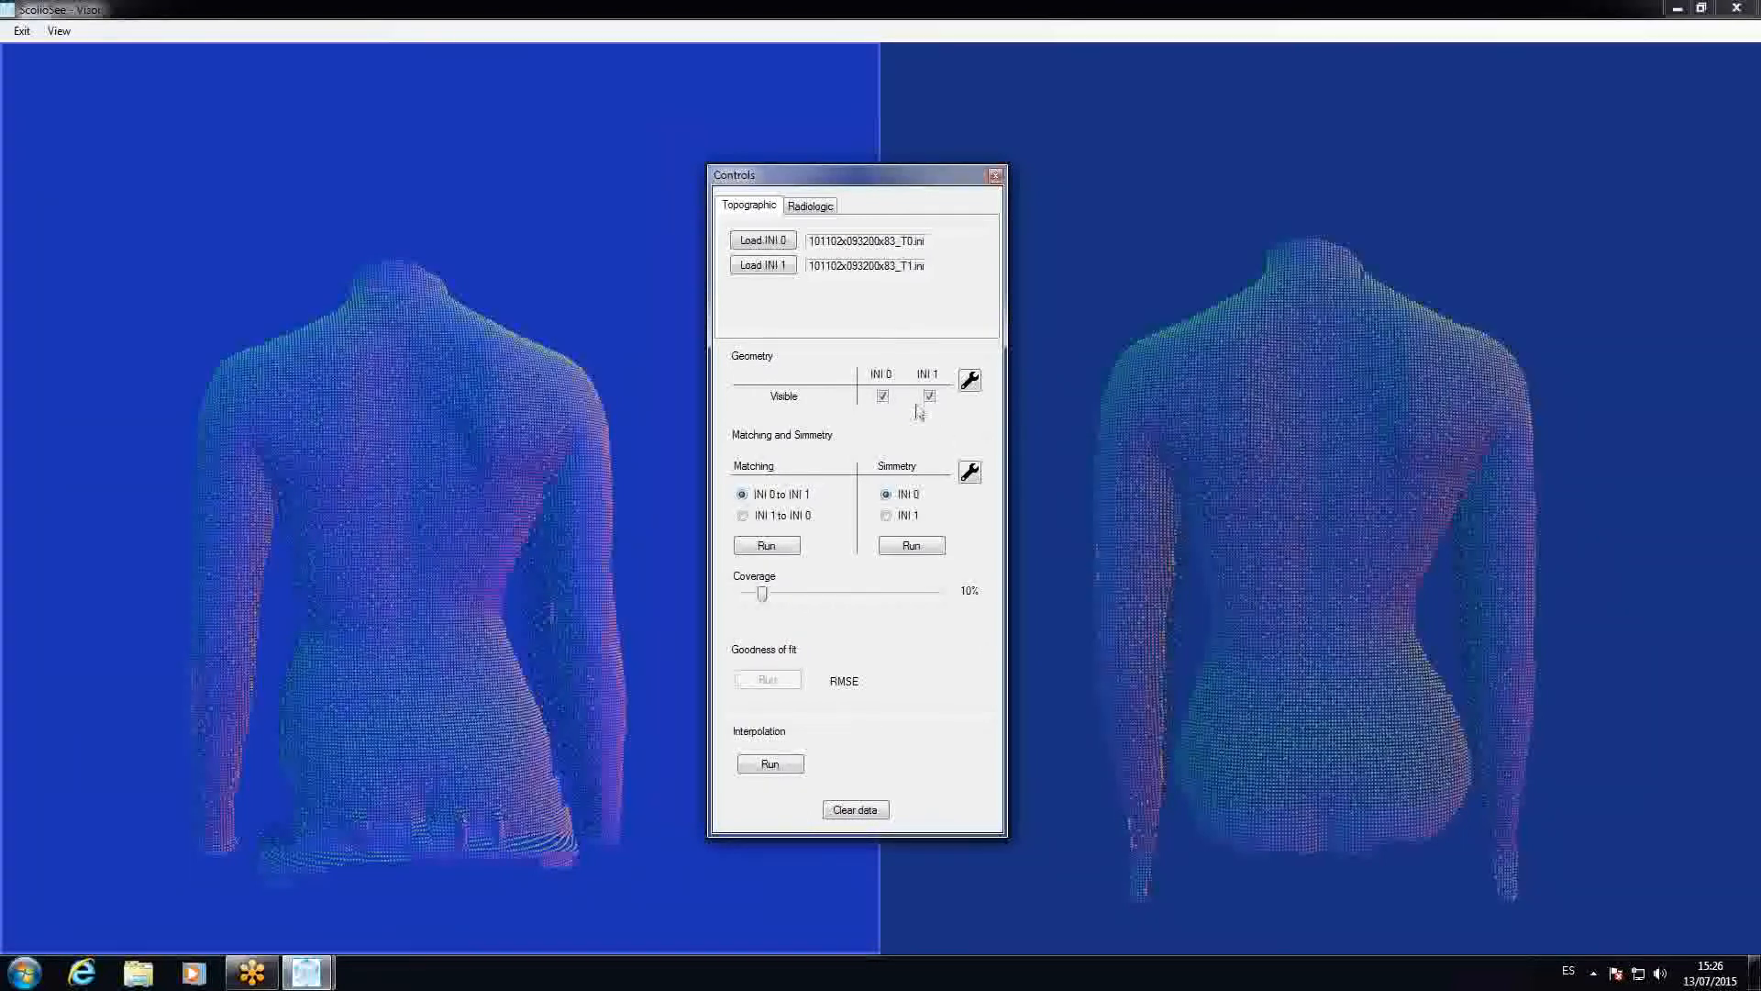
Open the geometry options, move the dialog aside and colour both the INI 0 and INI 1 torsos by Gauss curvature
{"action": "left_click", "coordinate": [969, 382]}
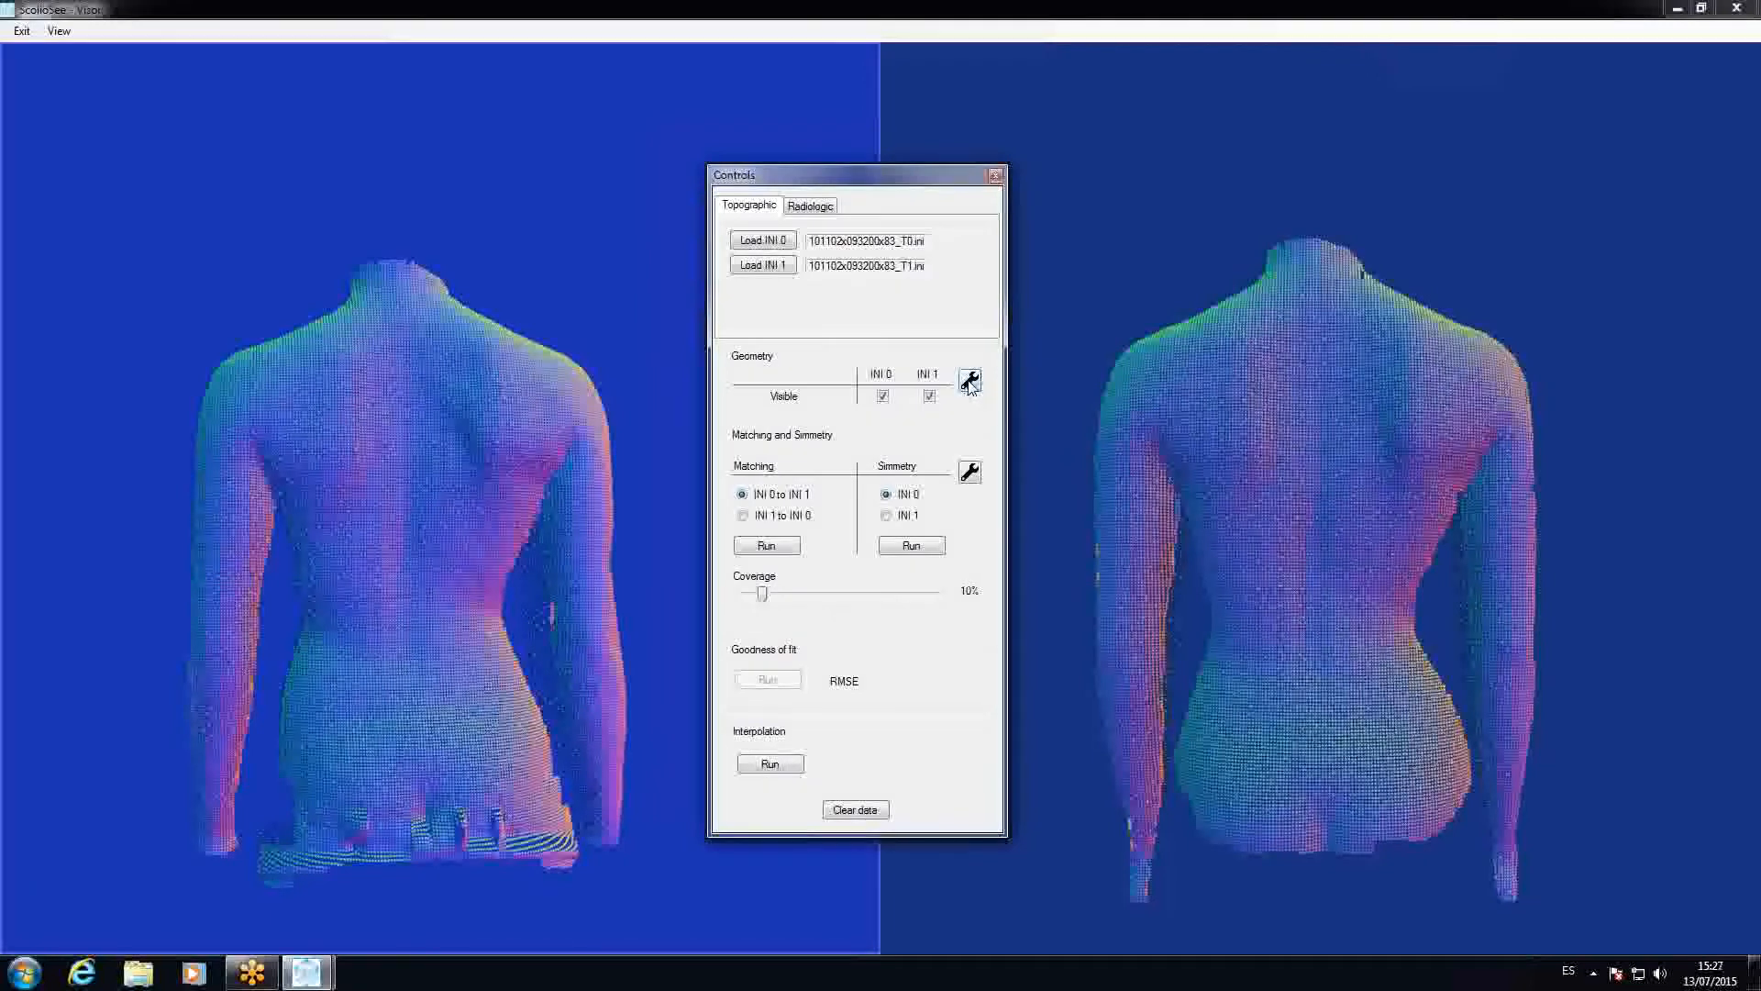
{"action": "left_click", "coordinate": [973, 383]}
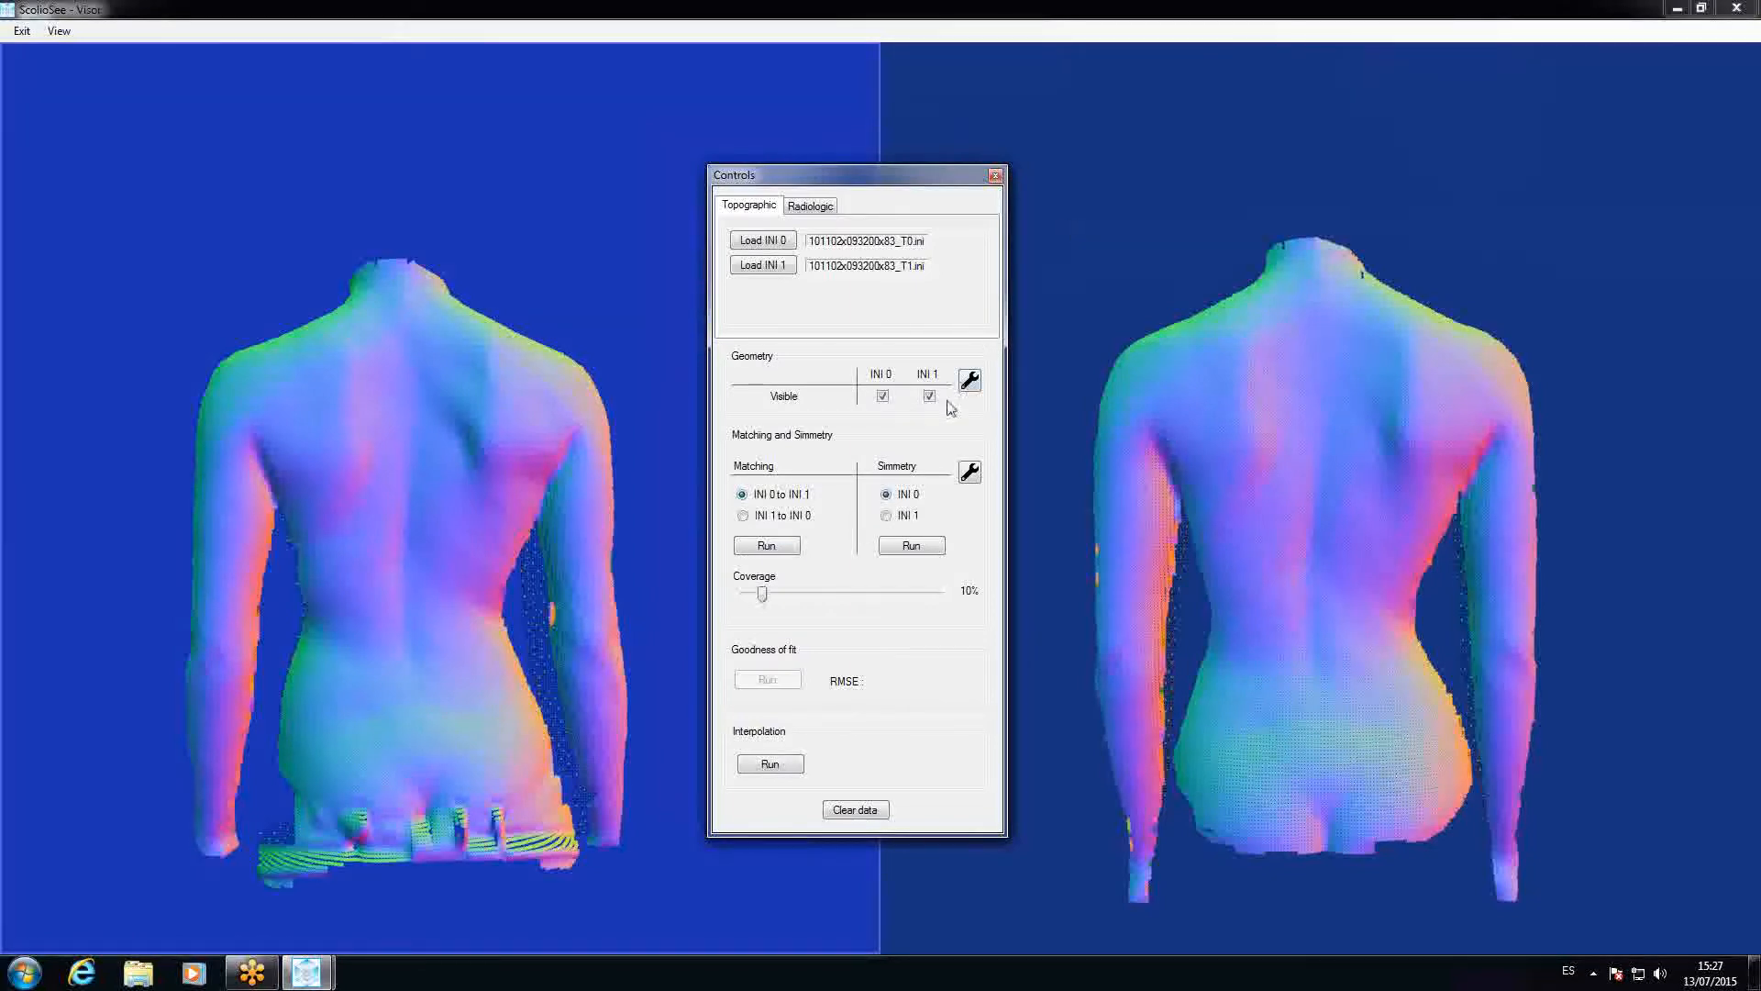
{"action": "left_click", "coordinate": [969, 380]}
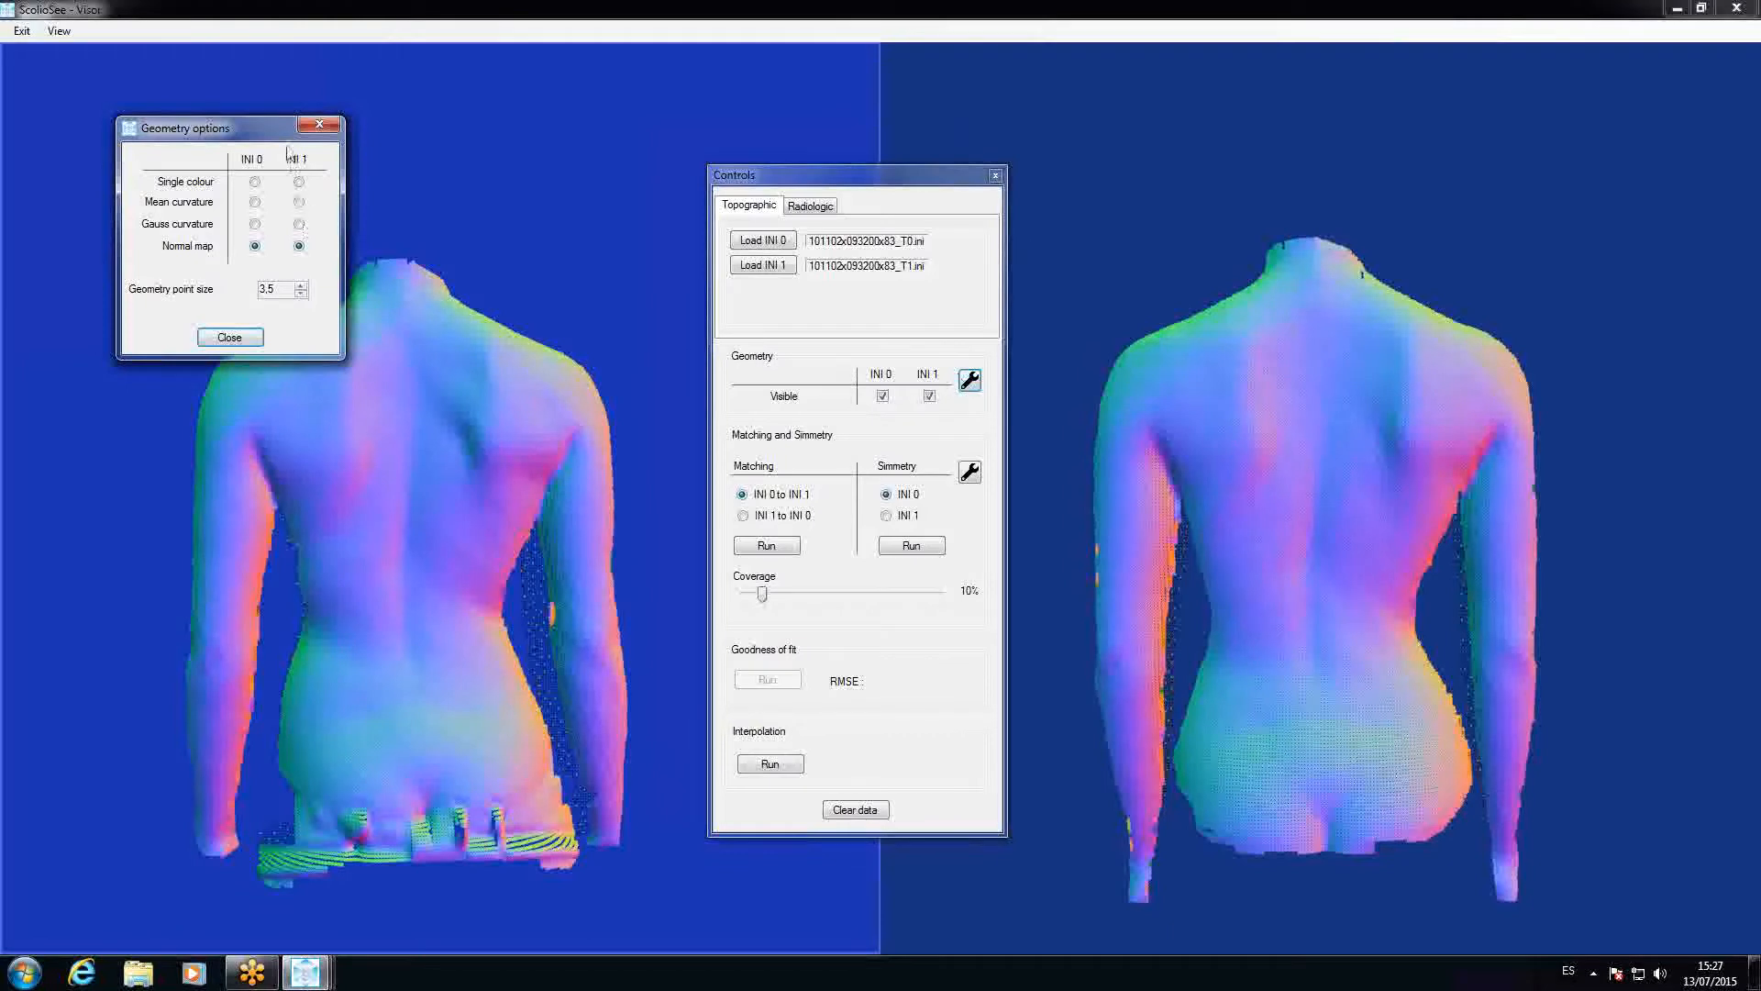
{"action": "left_click_drag", "start_coordinate": [277, 130], "coordinate": [509, 132]}
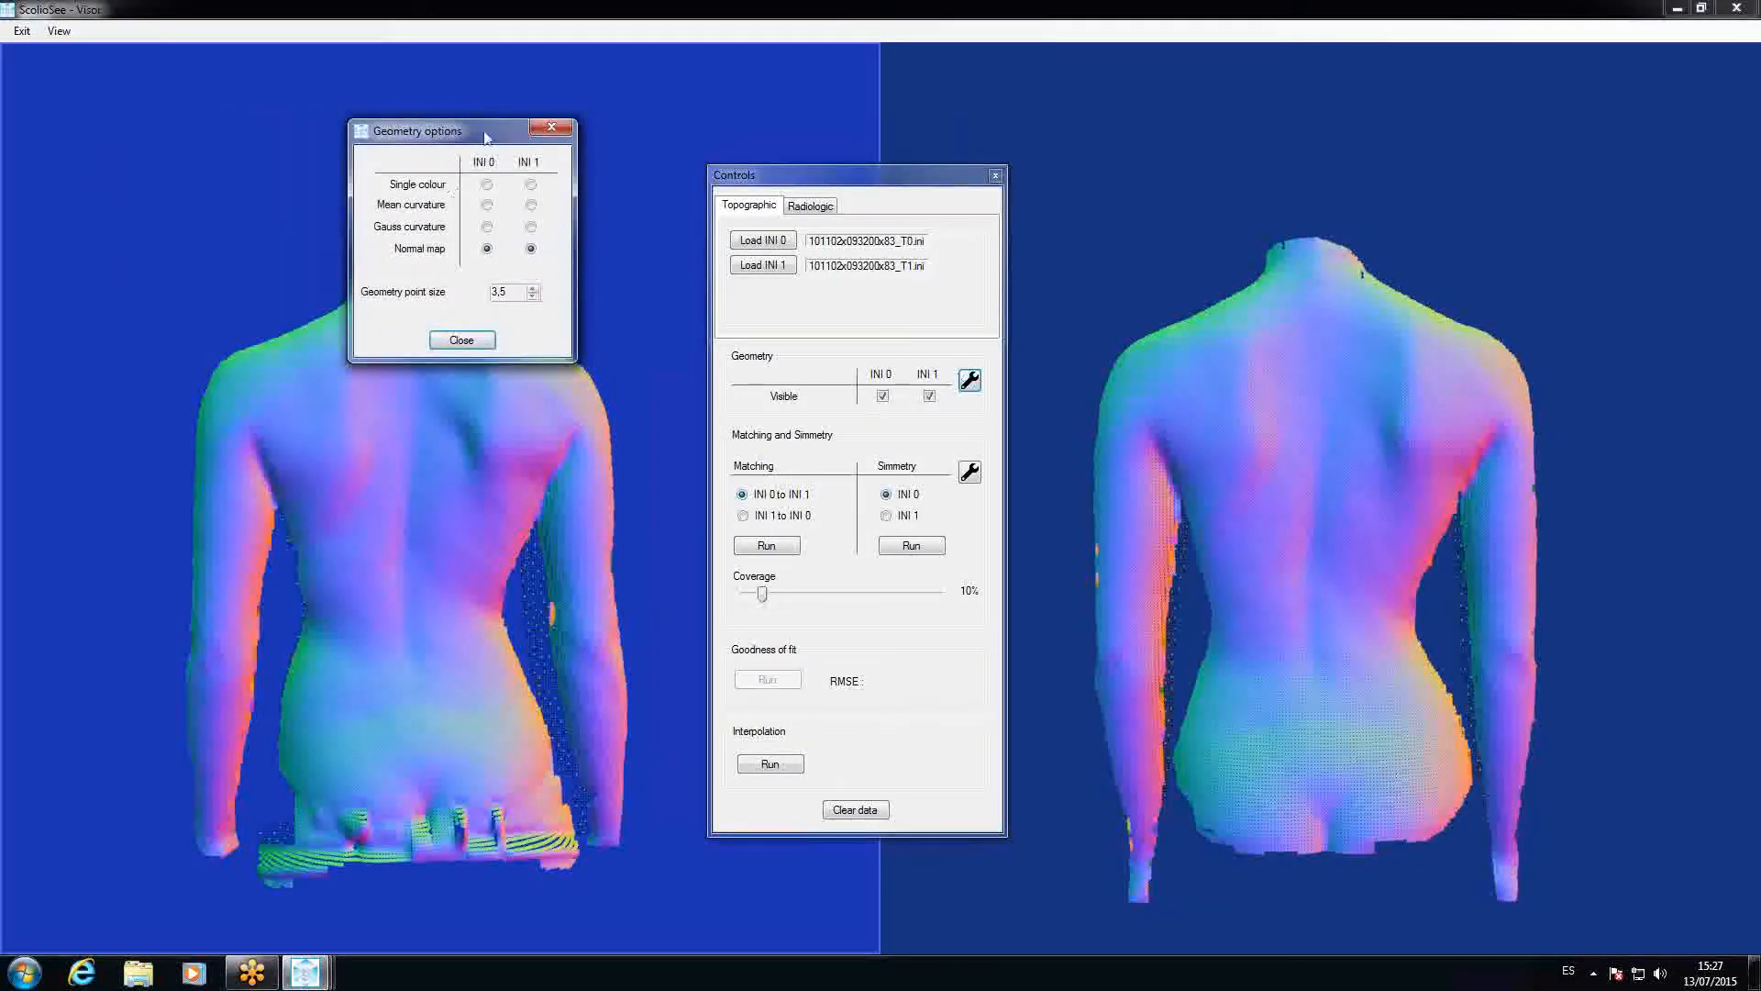
{"action": "left_click", "coordinate": [487, 226]}
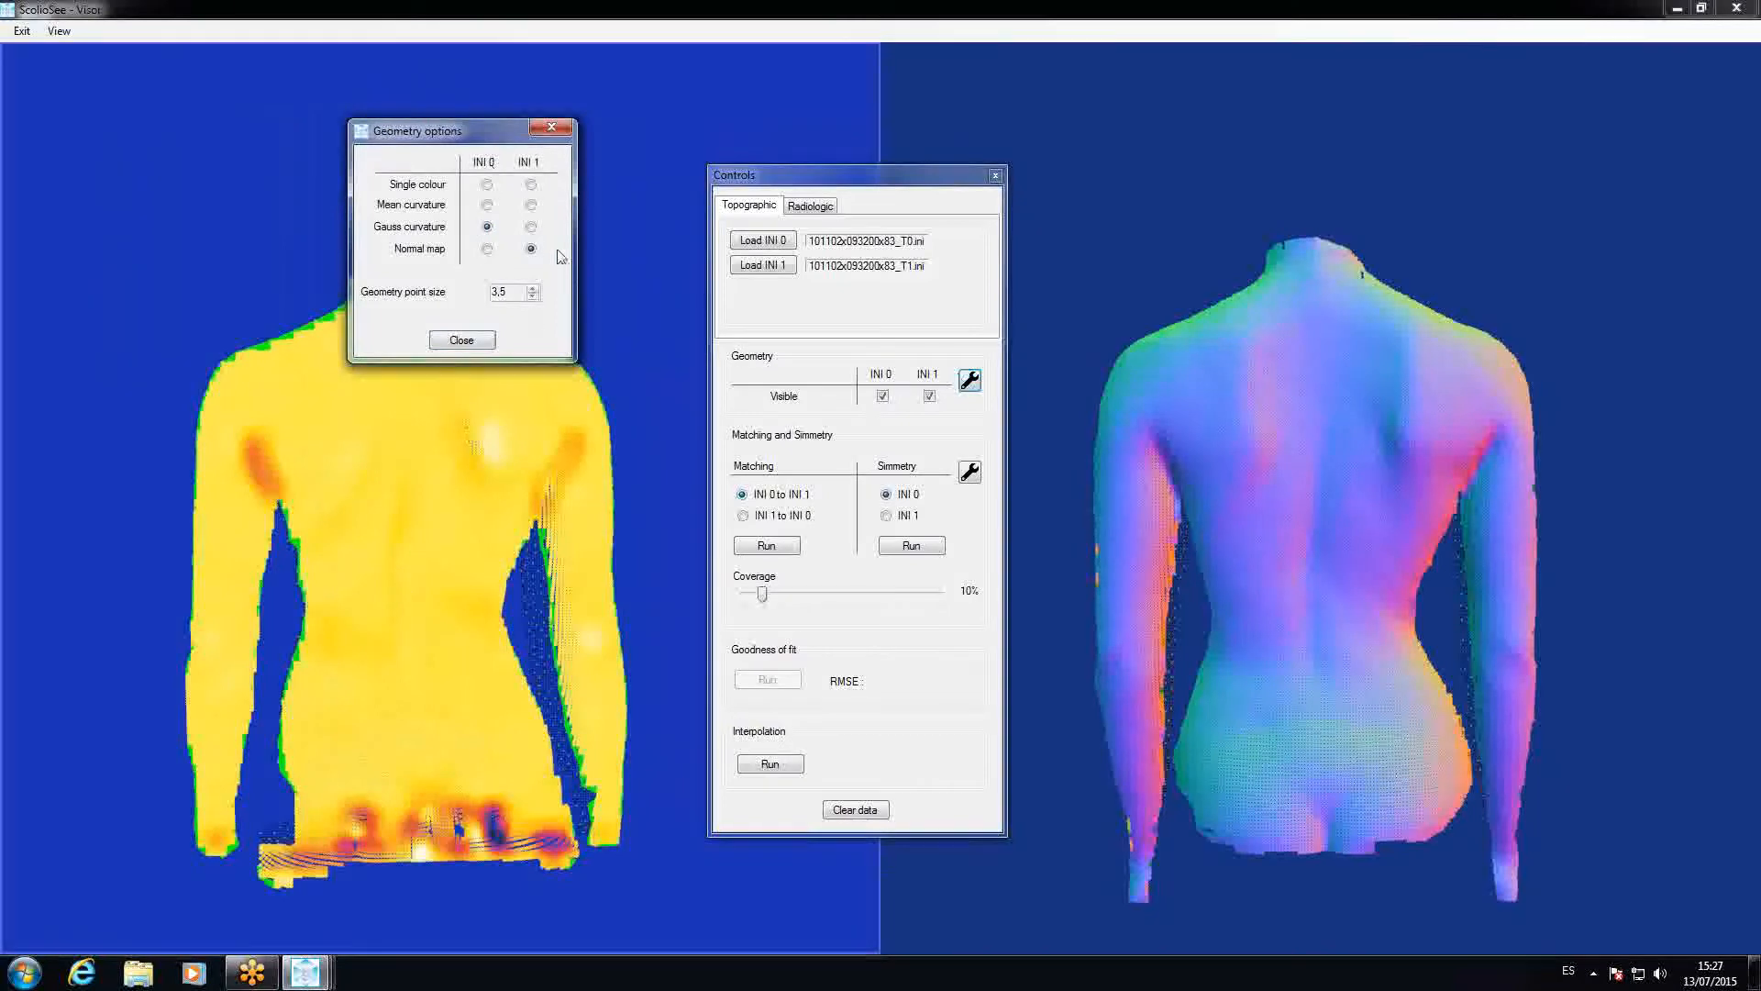
{"action": "left_click", "coordinate": [531, 227]}
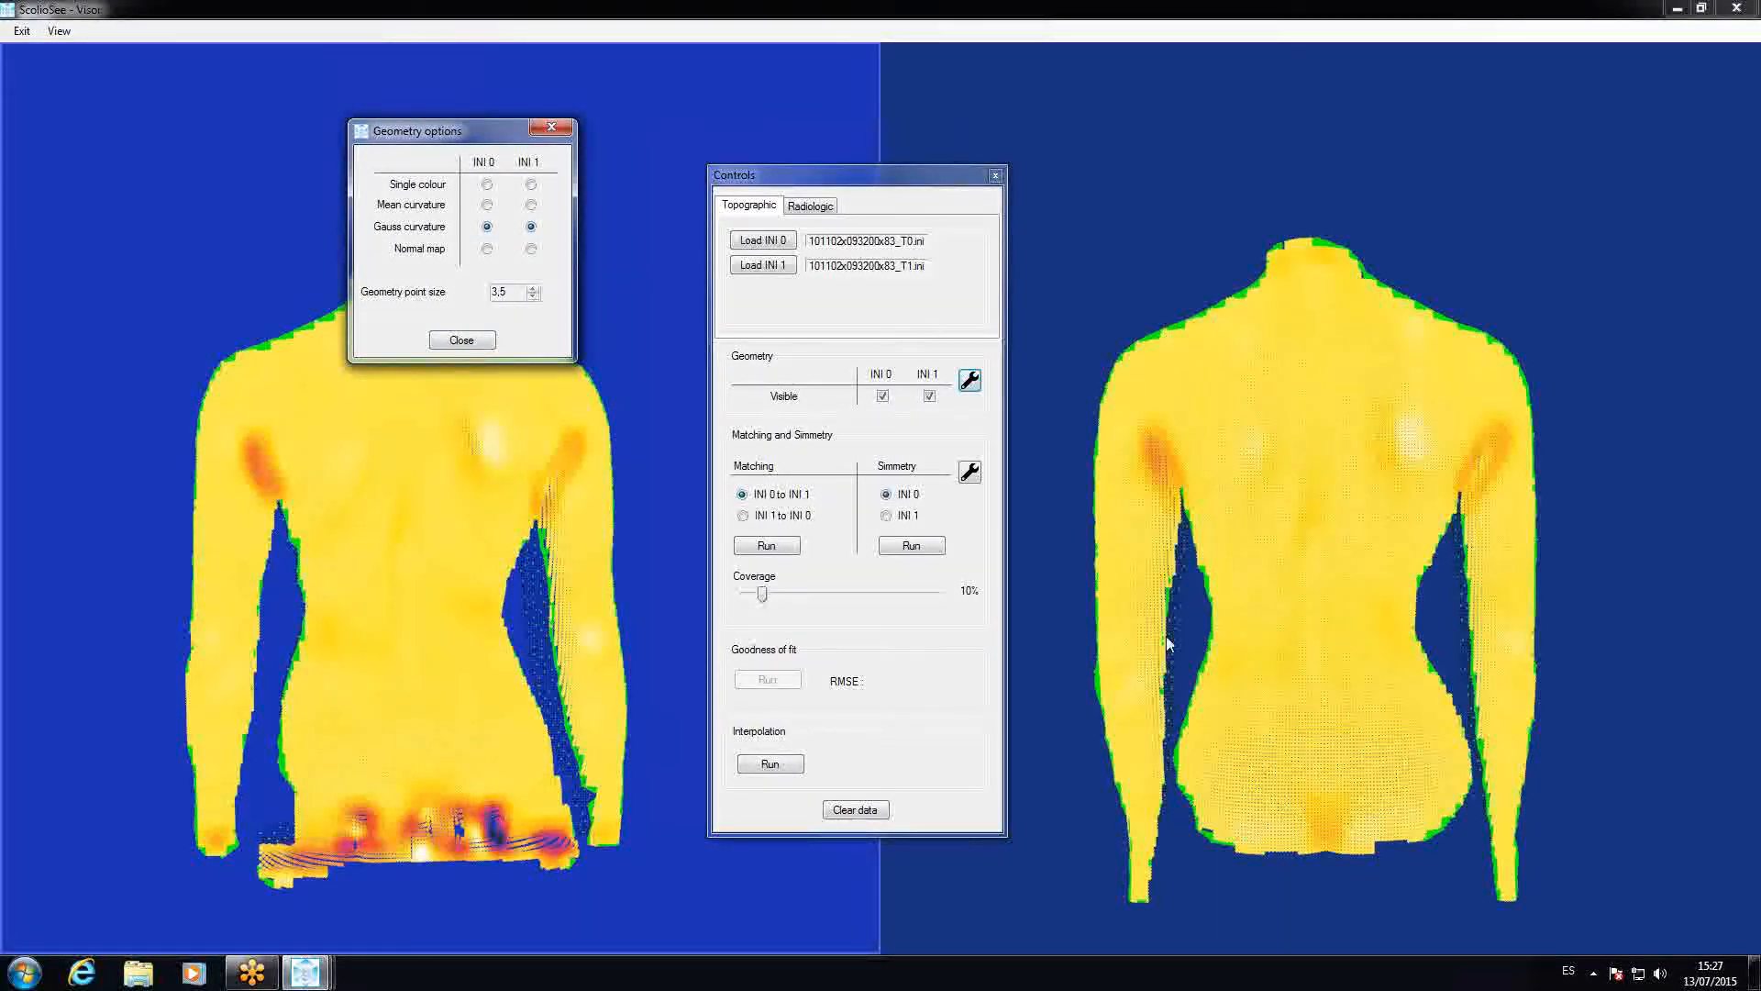
Colour the INI 0 and INI 1 torsos by mean curvature and after that in a single colour
{"action": "left_click", "coordinate": [488, 206]}
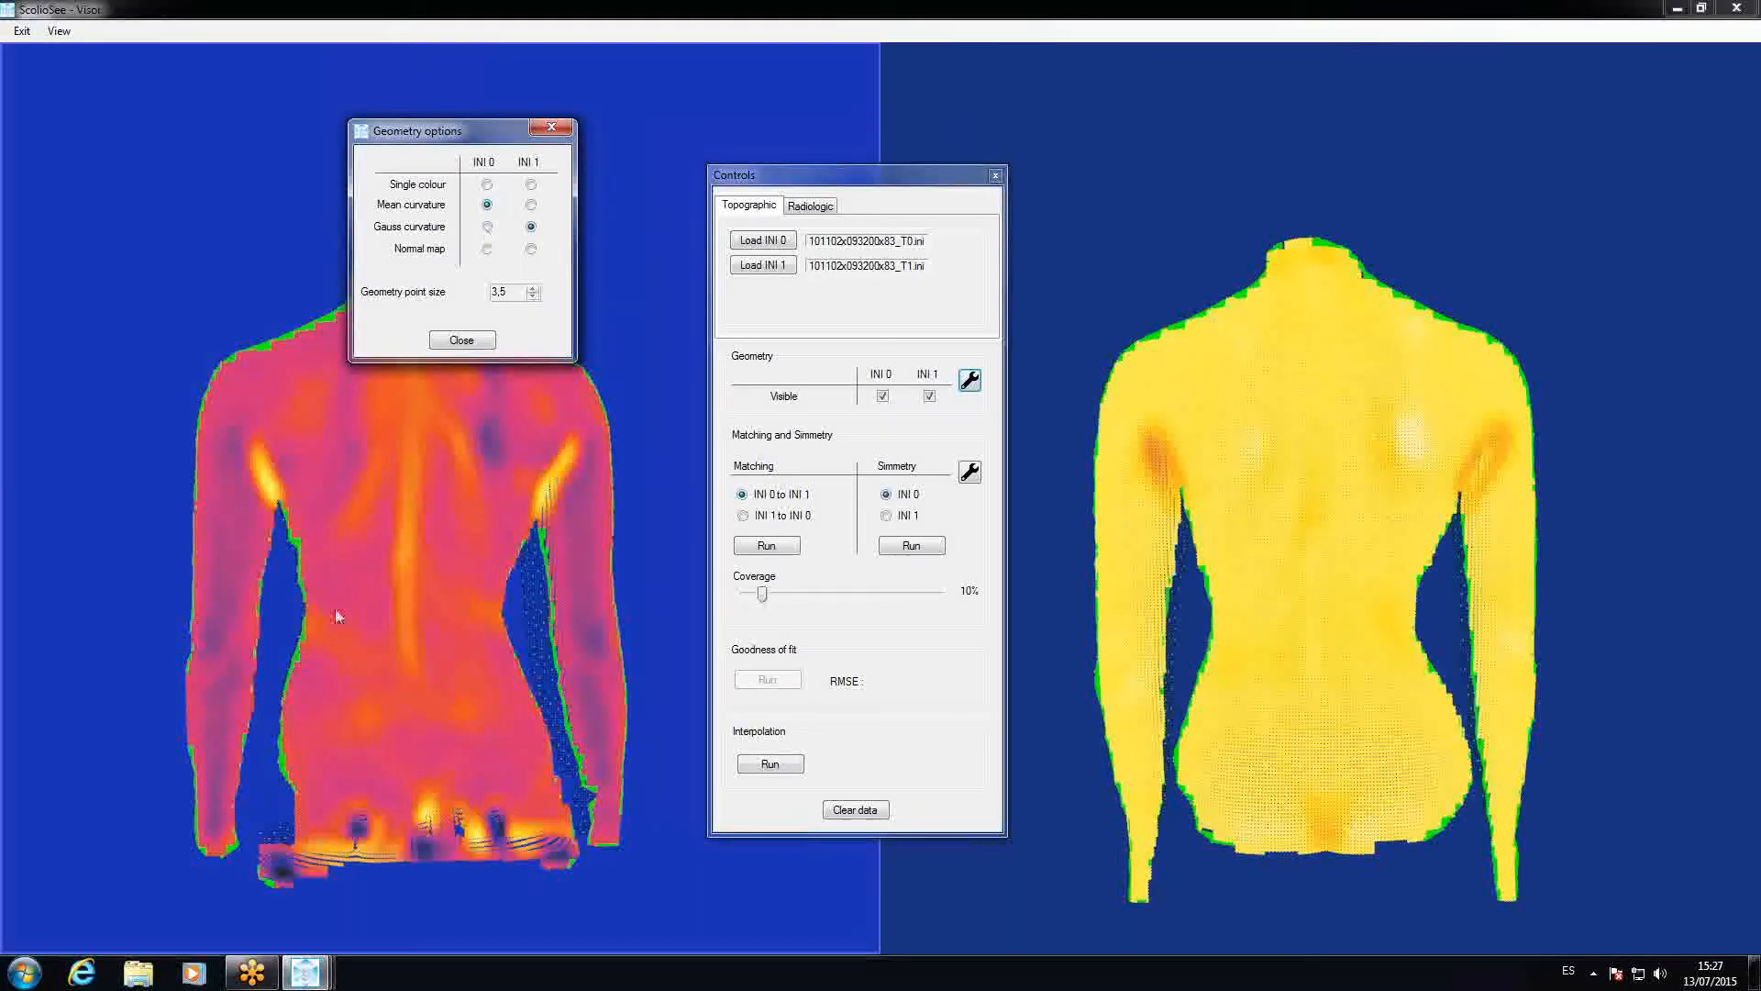
{"action": "left_click", "coordinate": [531, 204]}
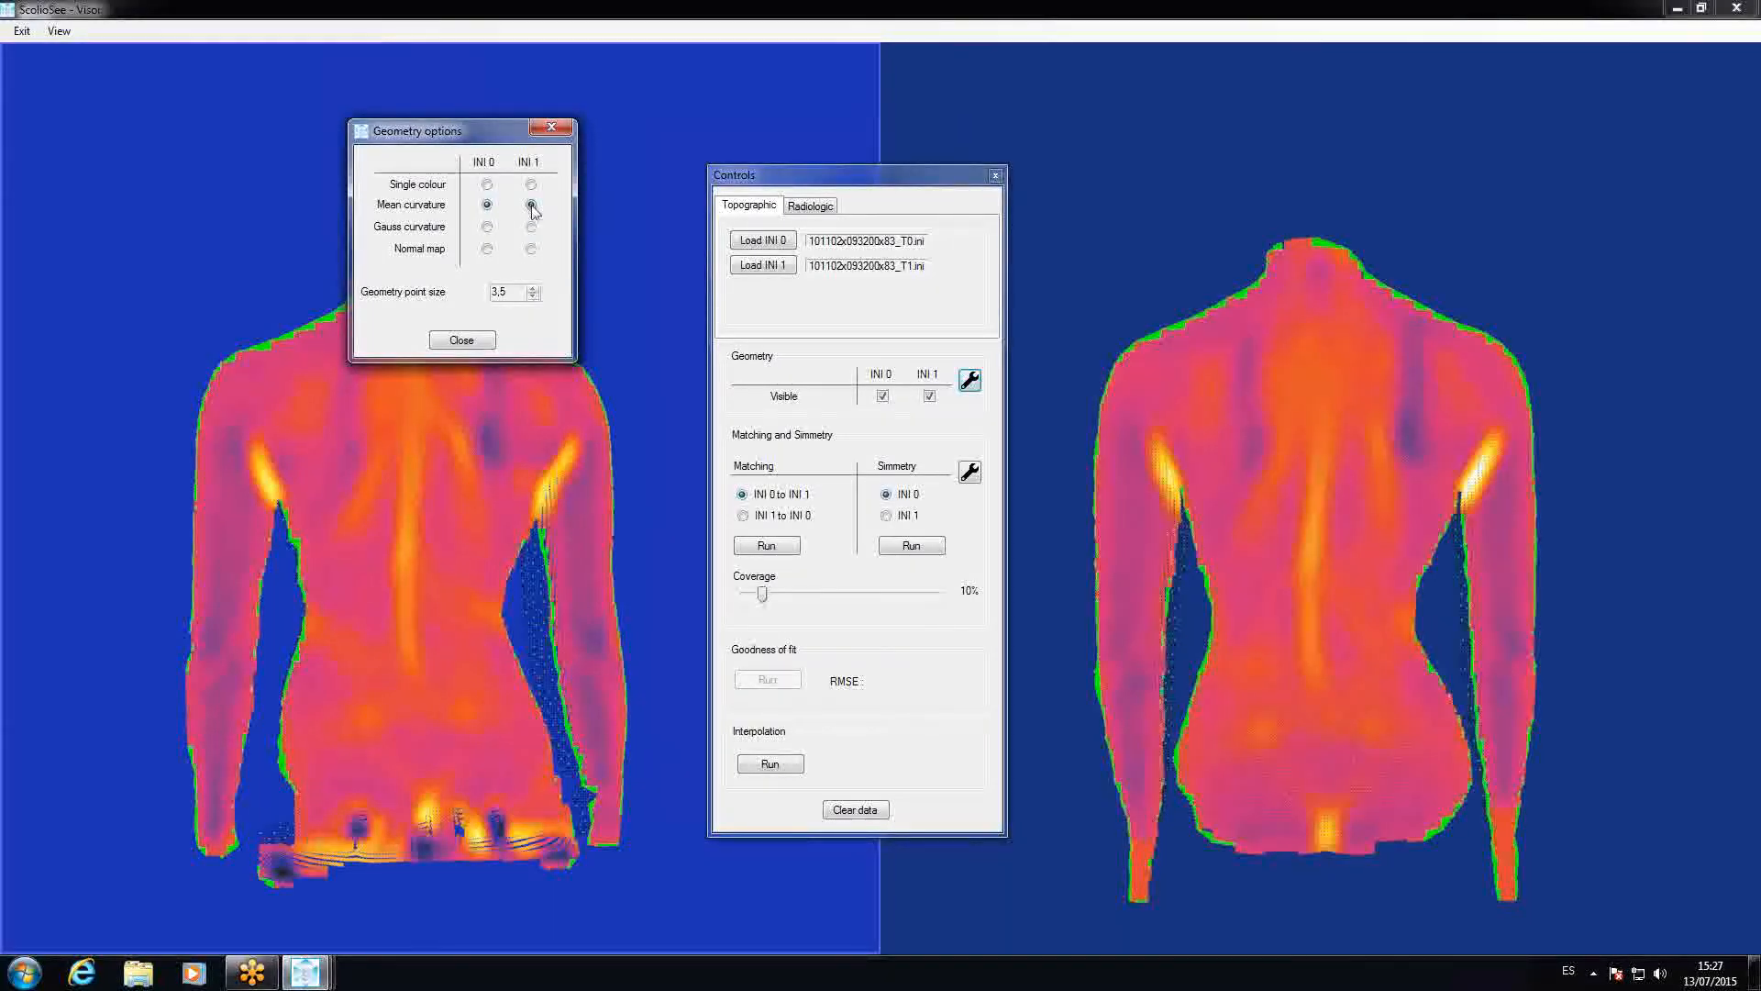
{"action": "left_click", "coordinate": [487, 185]}
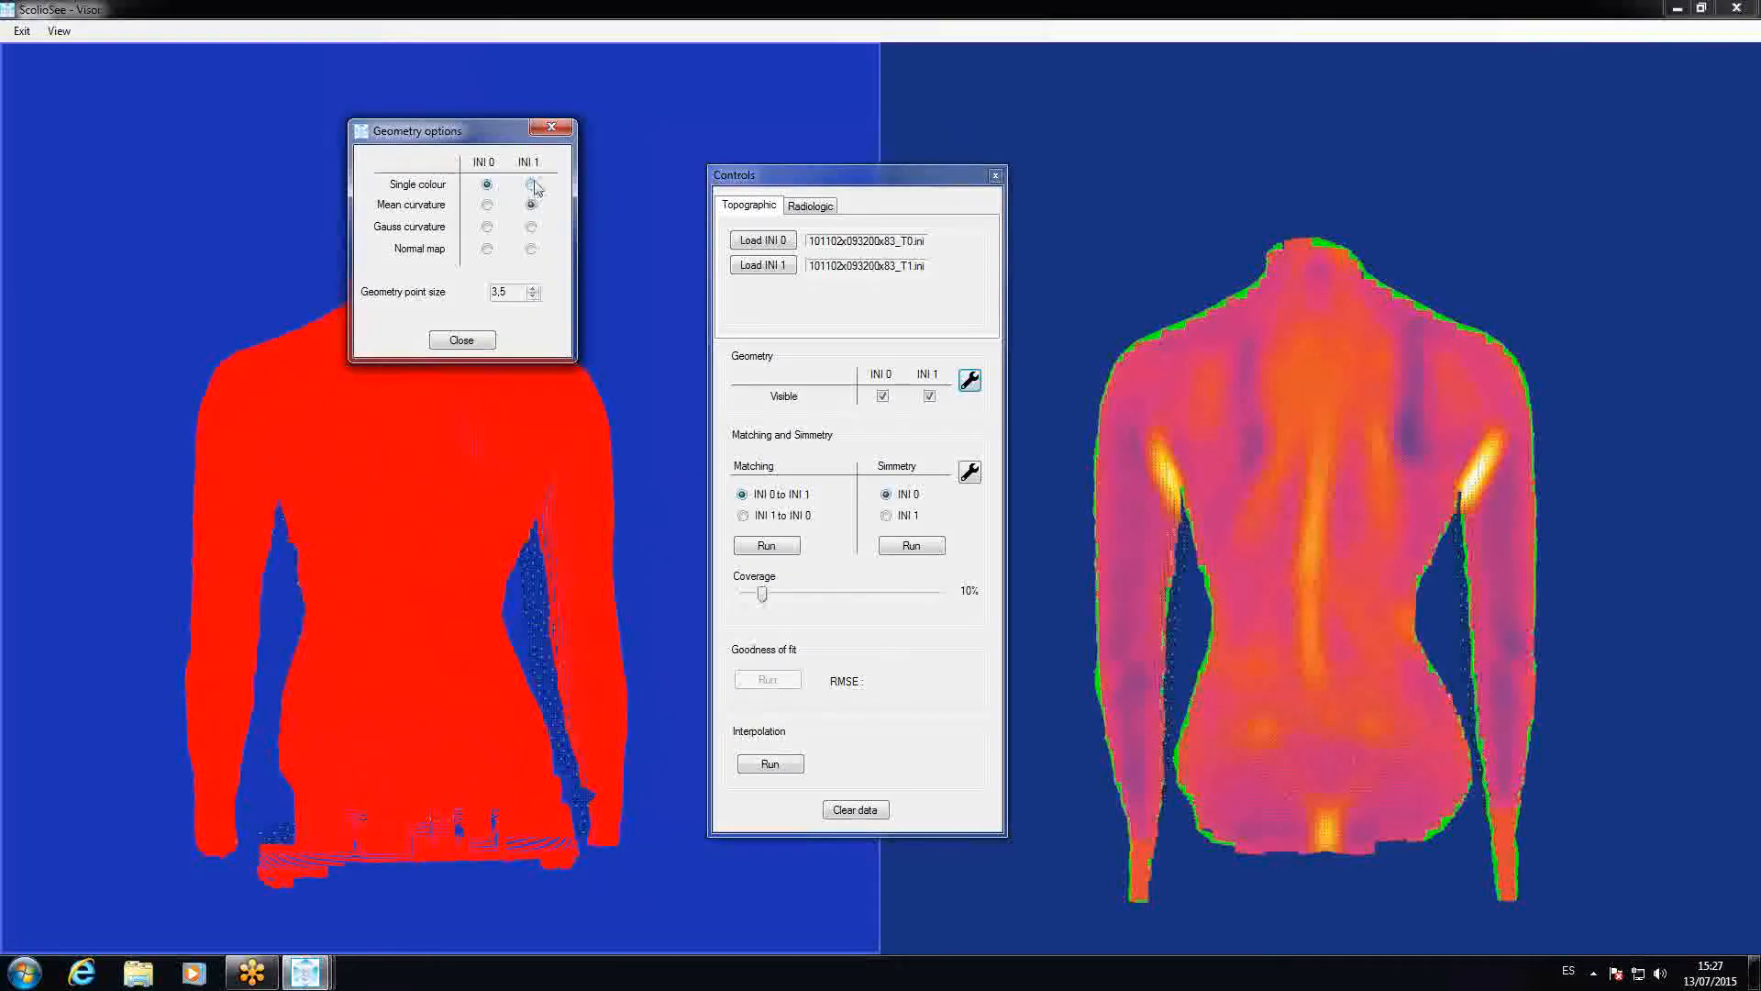
{"action": "left_click", "coordinate": [531, 185]}
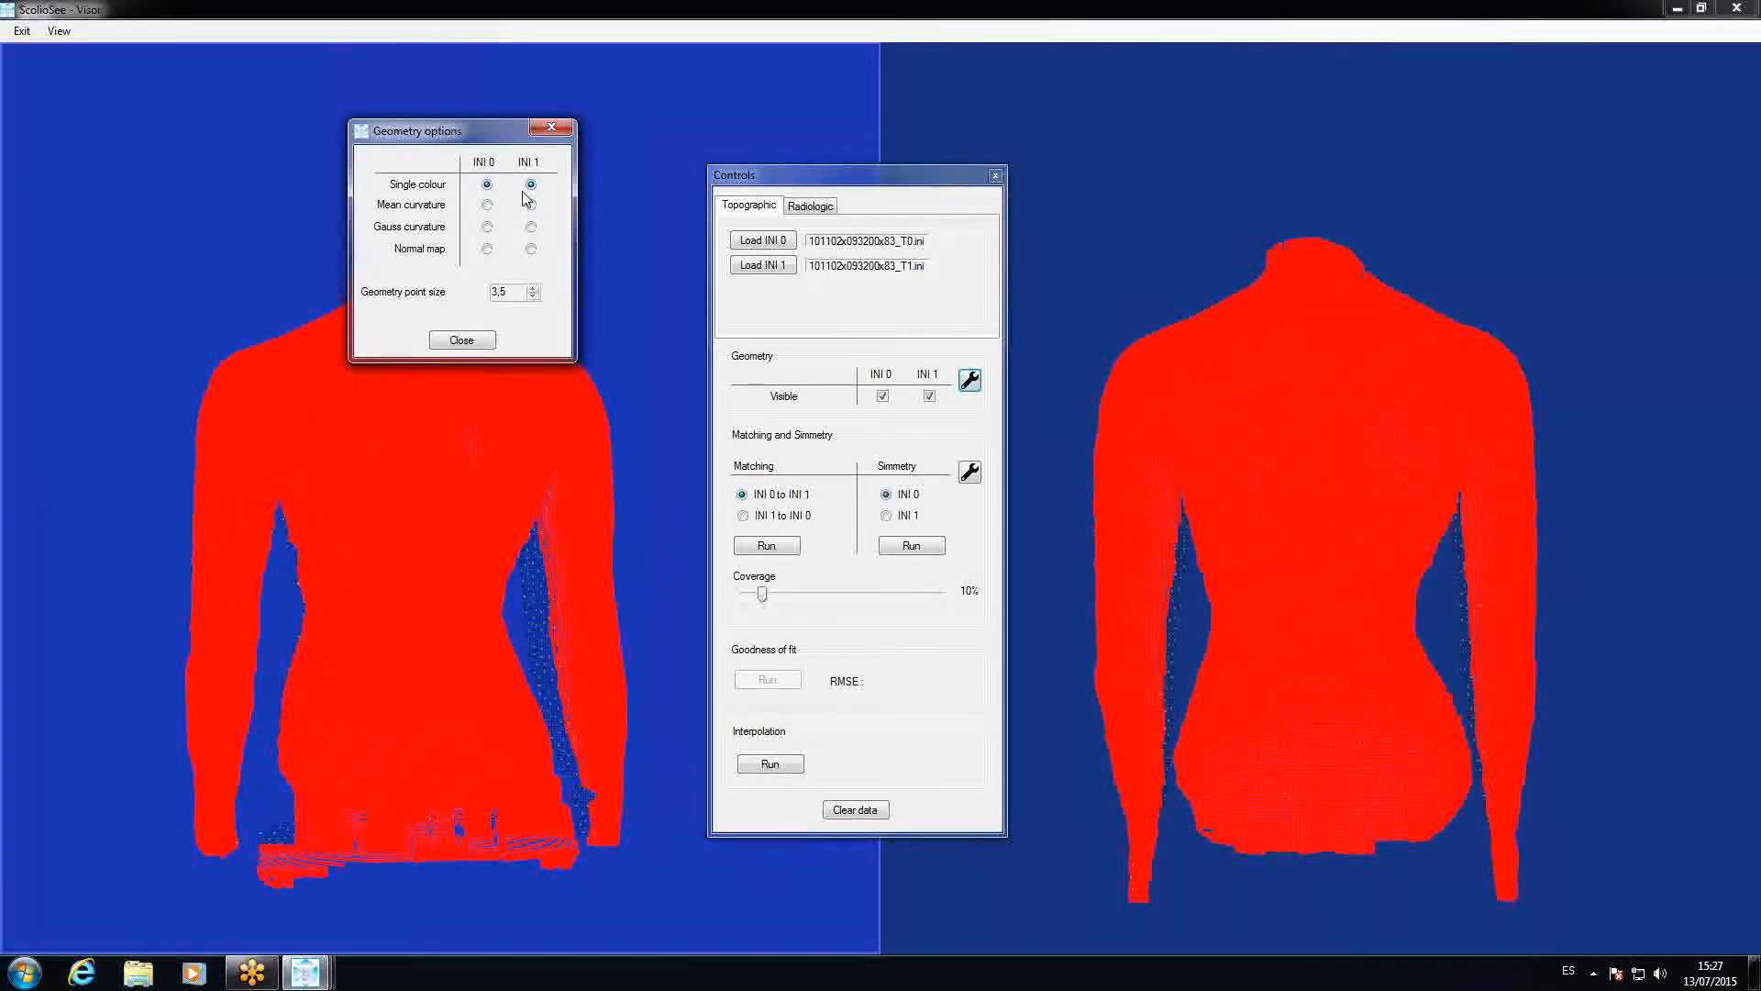
Restore the normal map on both torsos, set the geometry point size to 2.5 and close the geometry options
{"action": "left_click", "coordinate": [487, 249]}
{"action": "left_click", "coordinate": [531, 250]}
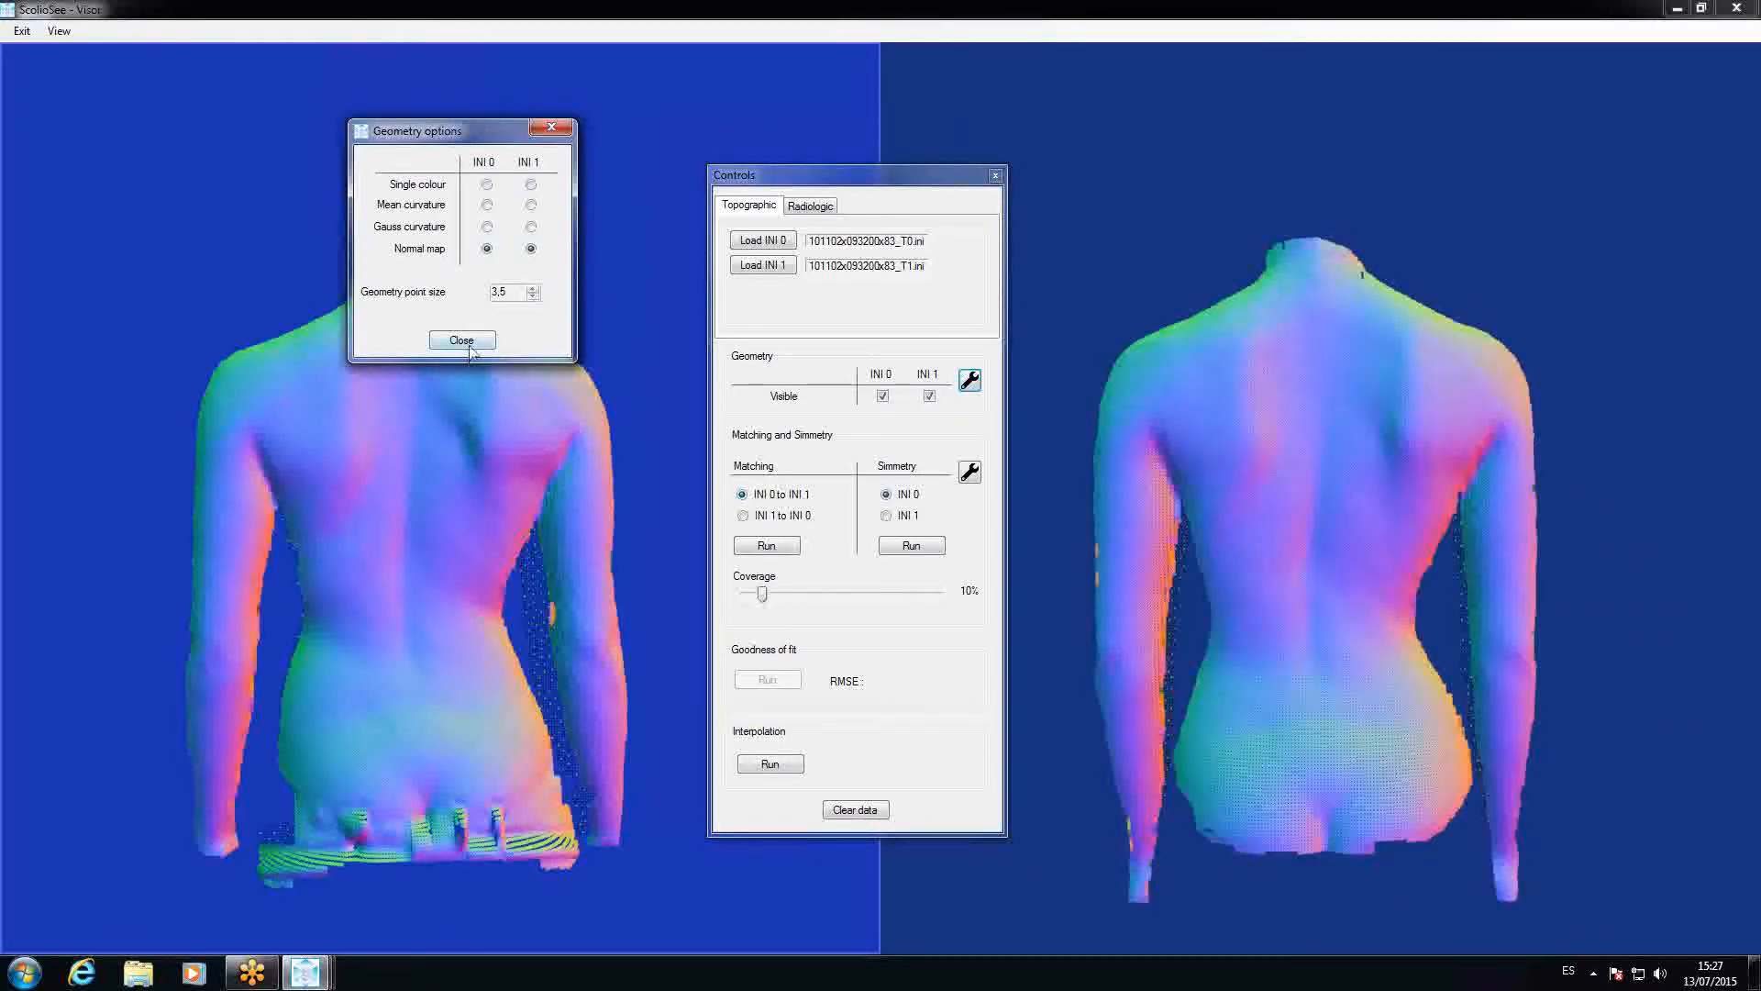
{"action": "left_click", "coordinate": [533, 296]}
{"action": "left_click", "coordinate": [533, 296]}
{"action": "left_click", "coordinate": [535, 288]}
{"action": "left_click", "coordinate": [534, 288]}
{"action": "left_click", "coordinate": [533, 296]}
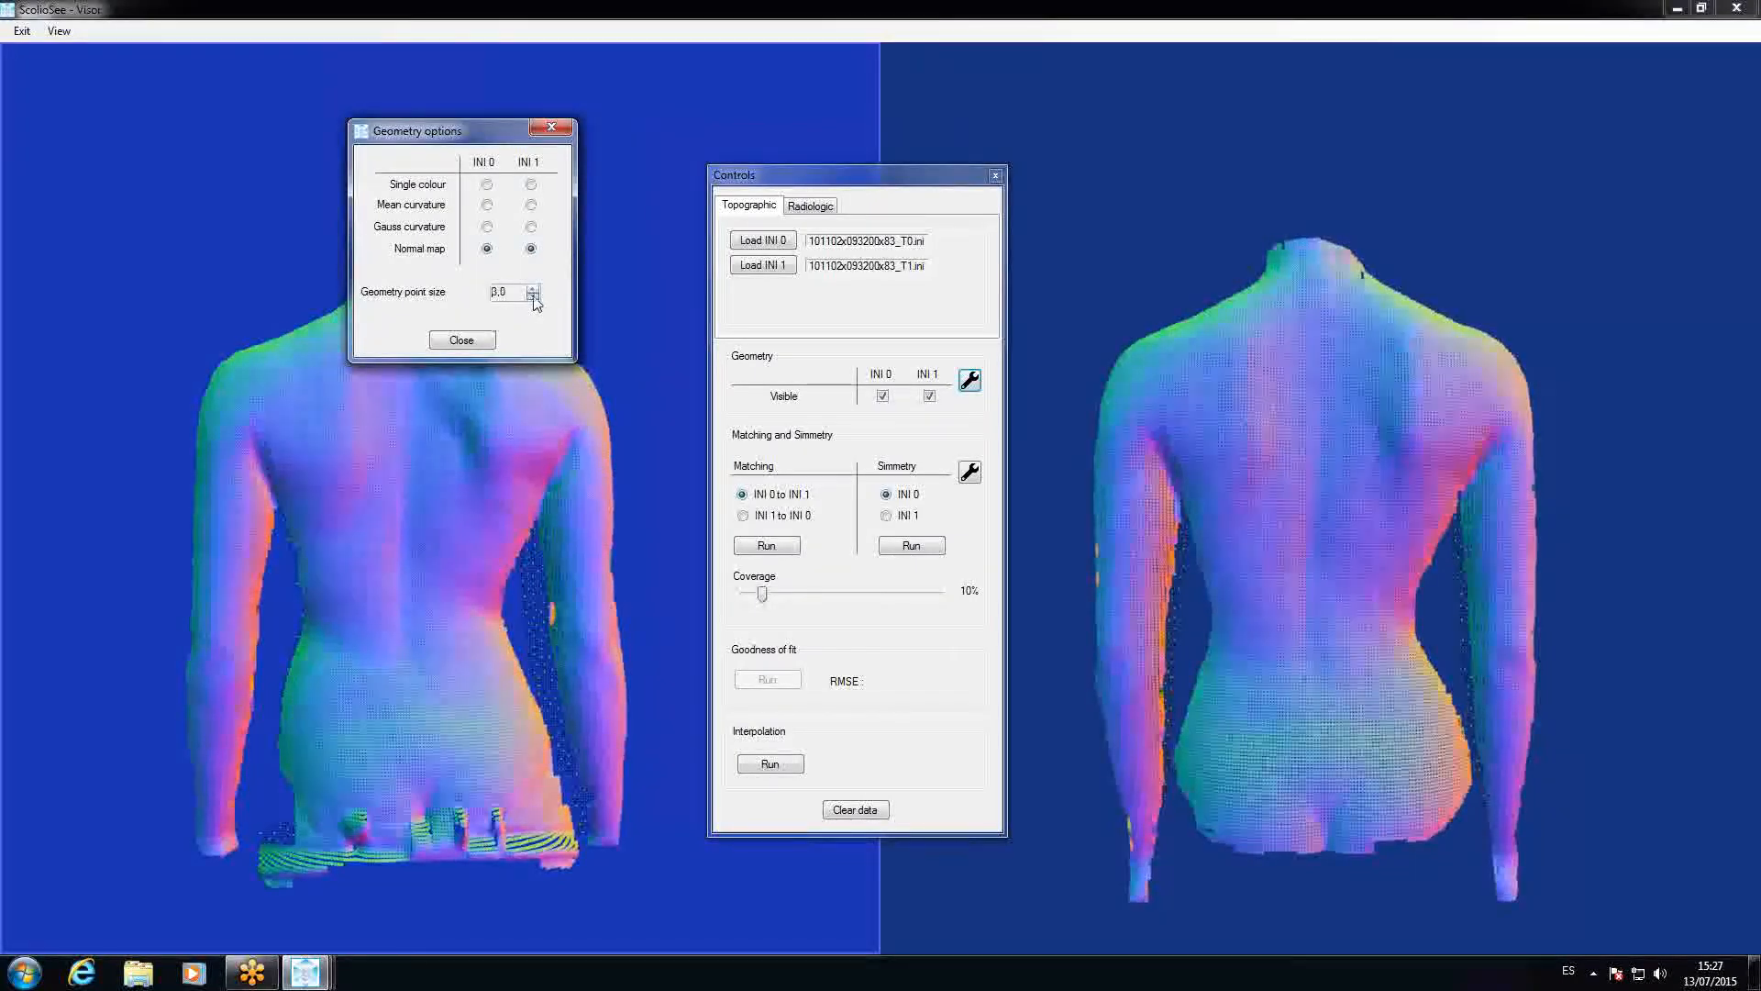
{"action": "left_click", "coordinate": [533, 297]}
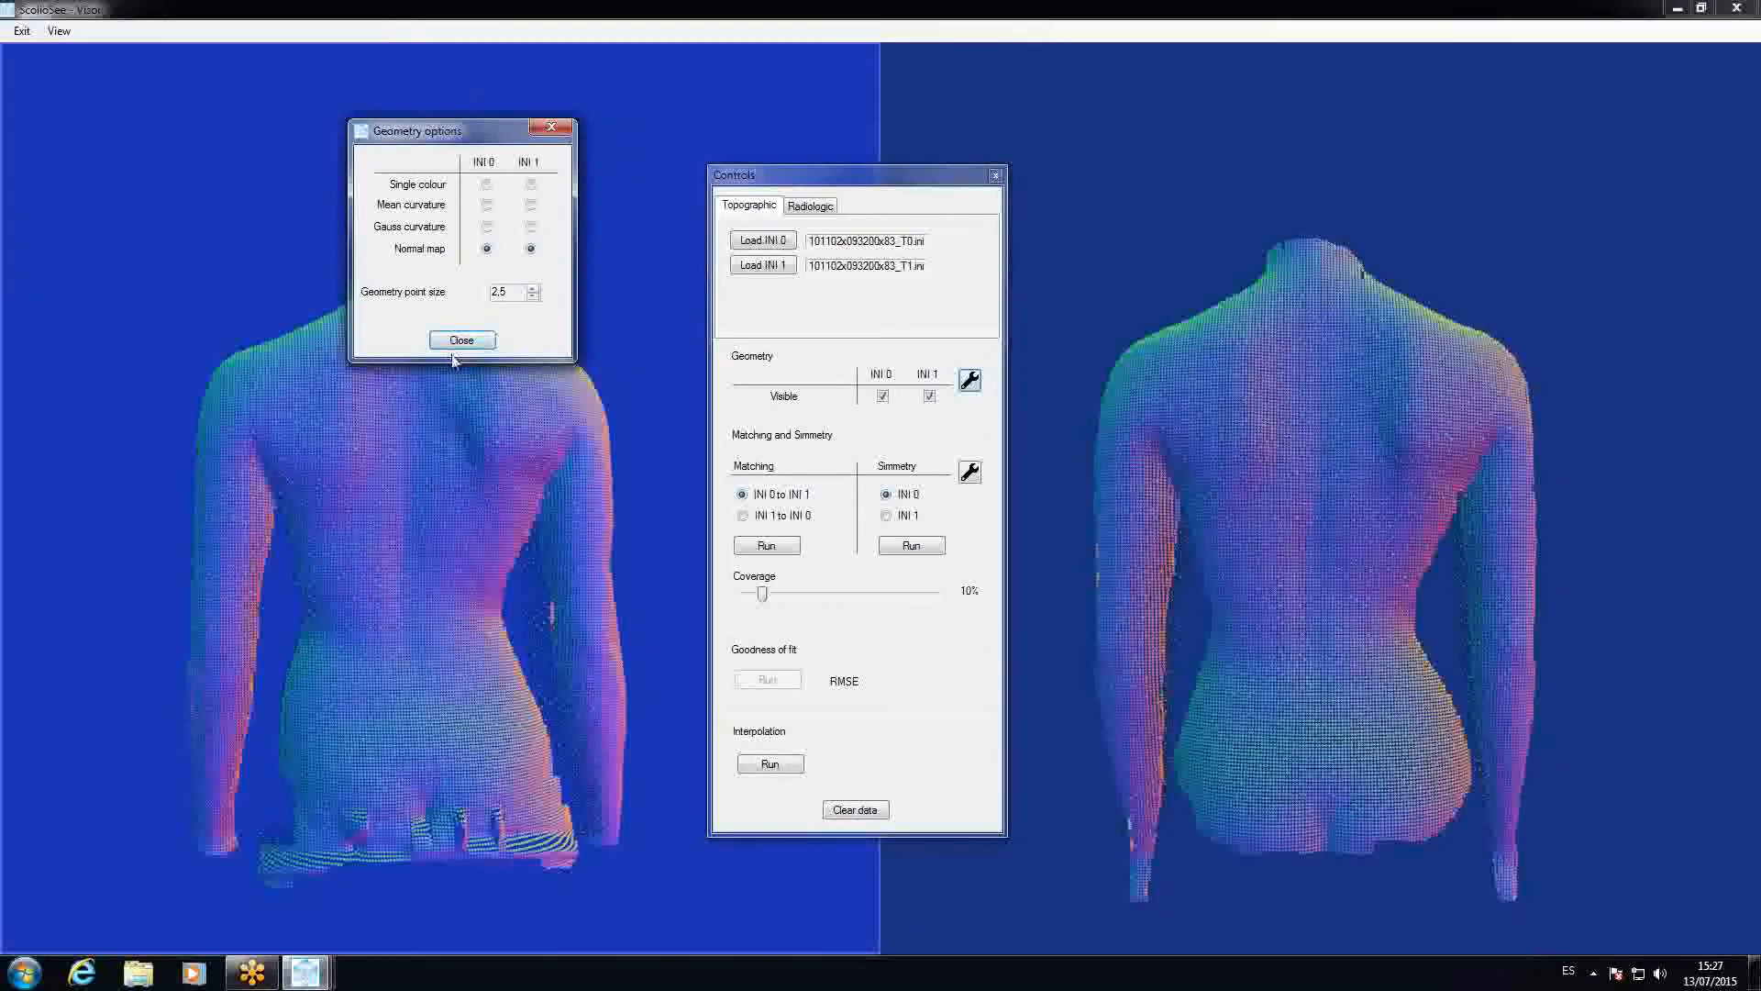
{"action": "left_click", "coordinate": [462, 341]}
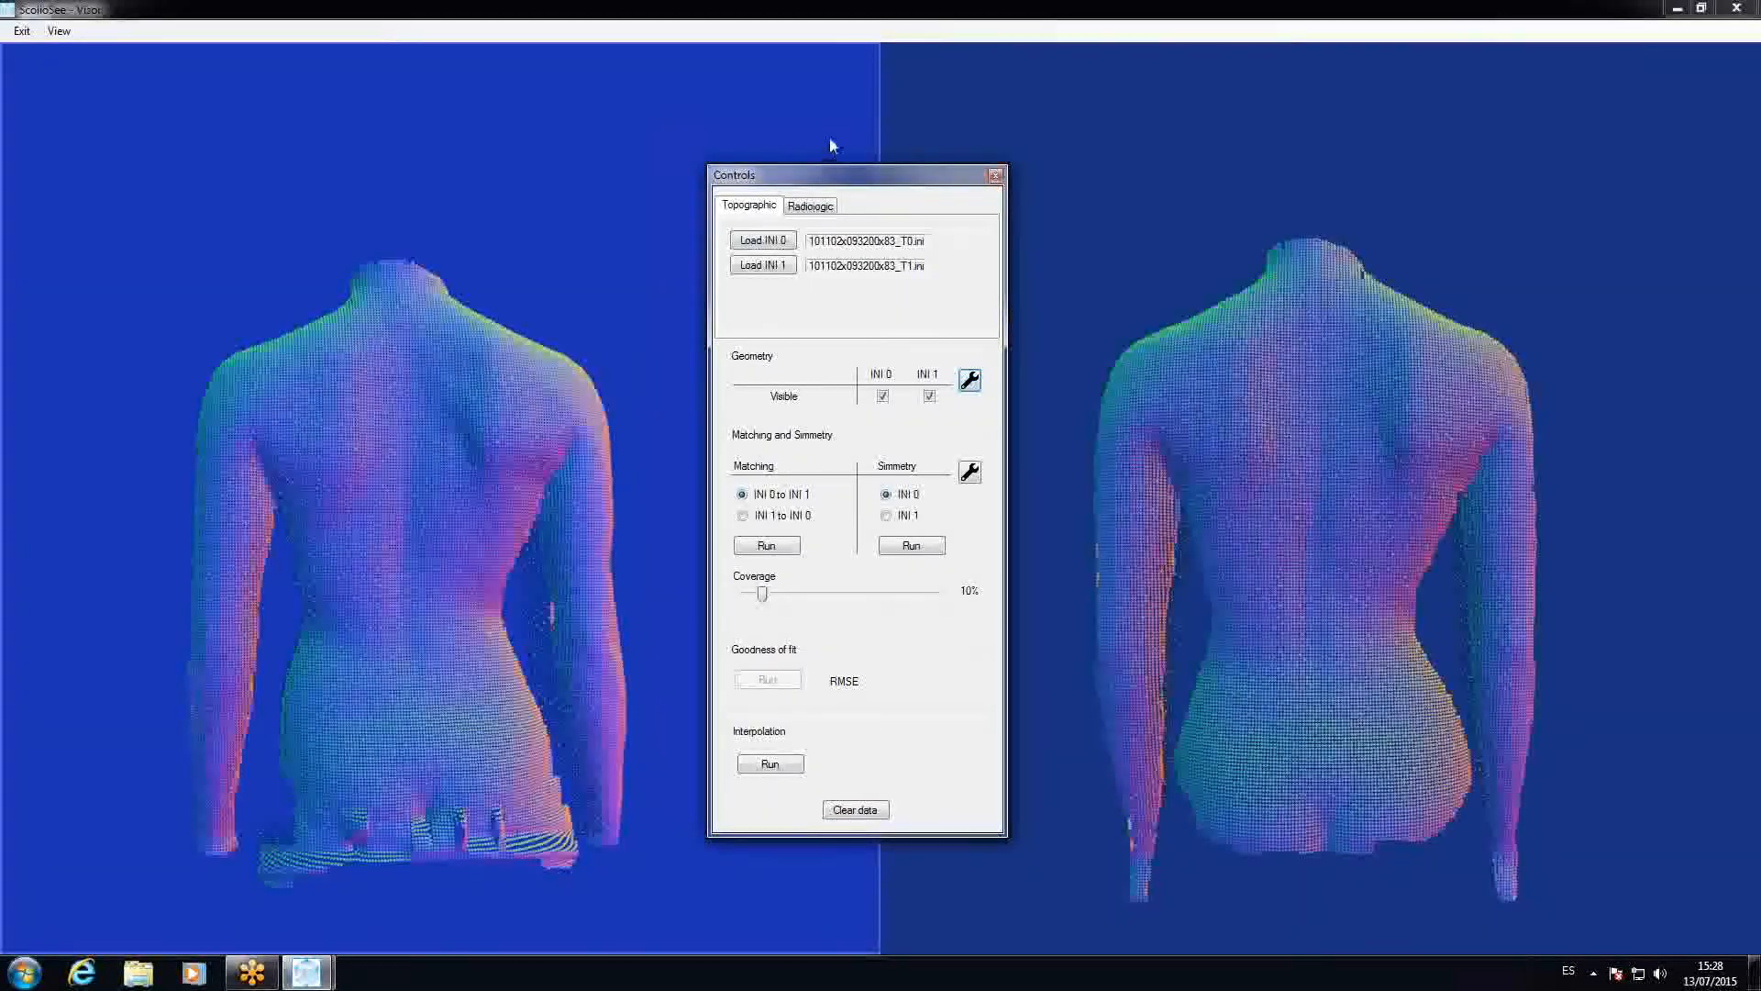
Raise the matching coverage to 46% and bring it back to 10%
{"action": "left_click", "coordinate": [410, 520]}
{"action": "scroll", "coordinate": [411, 520], "scroll_direction": "up", "scroll_amount": 1}
{"action": "scroll", "coordinate": [410, 519], "scroll_direction": "up", "scroll_amount": 1}
{"action": "scroll", "coordinate": [410, 519], "scroll_direction": "down", "scroll_amount": 1}
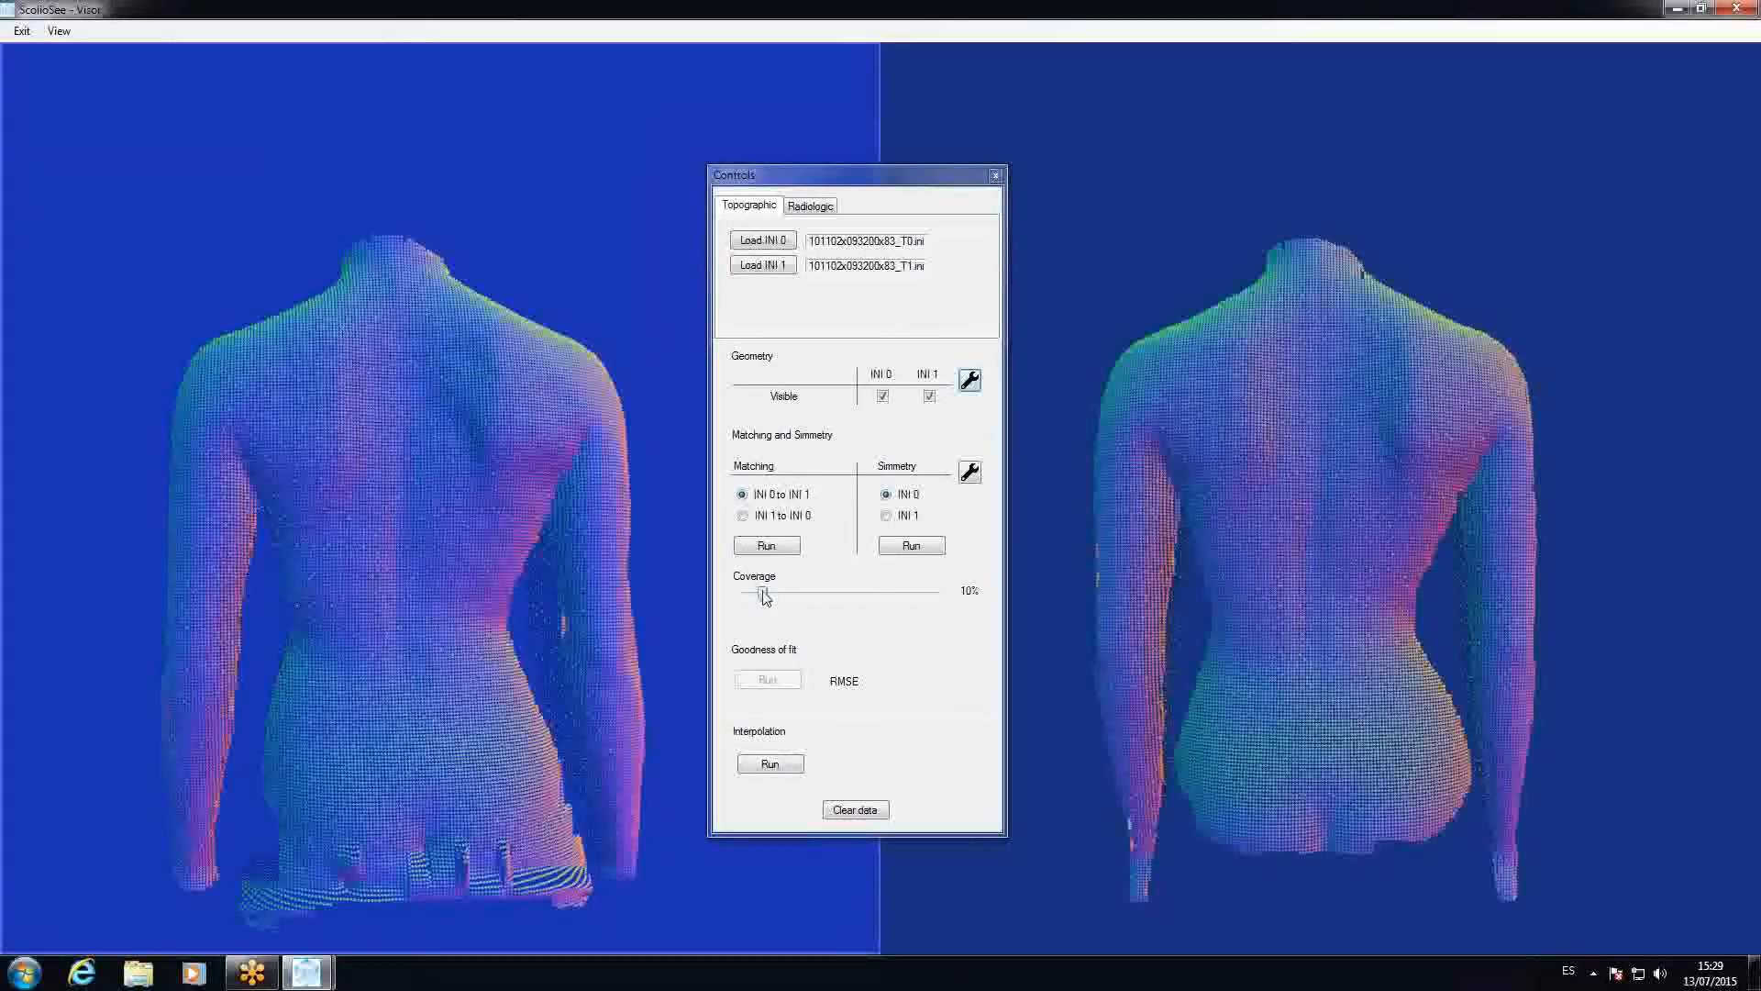
{"action": "left_click", "coordinate": [764, 596]}
{"action": "left_click_drag", "start_coordinate": [765, 595], "coordinate": [836, 601]}
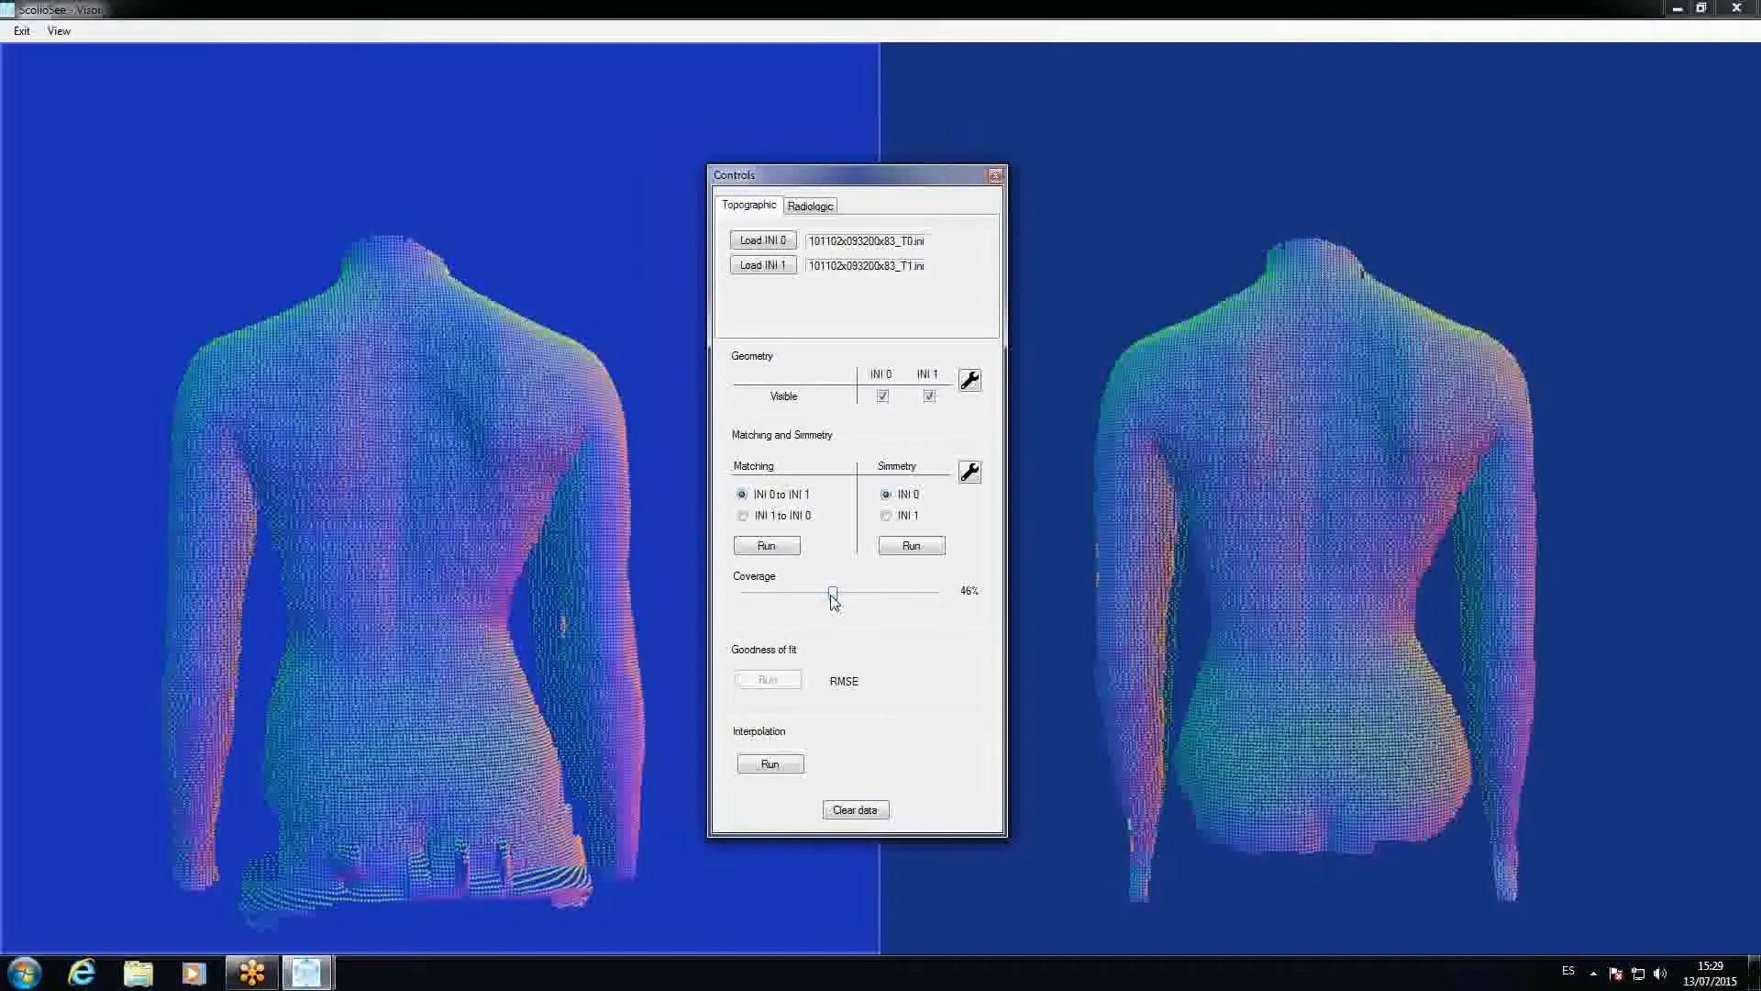
{"action": "left_click_drag", "start_coordinate": [834, 601], "coordinate": [765, 593]}
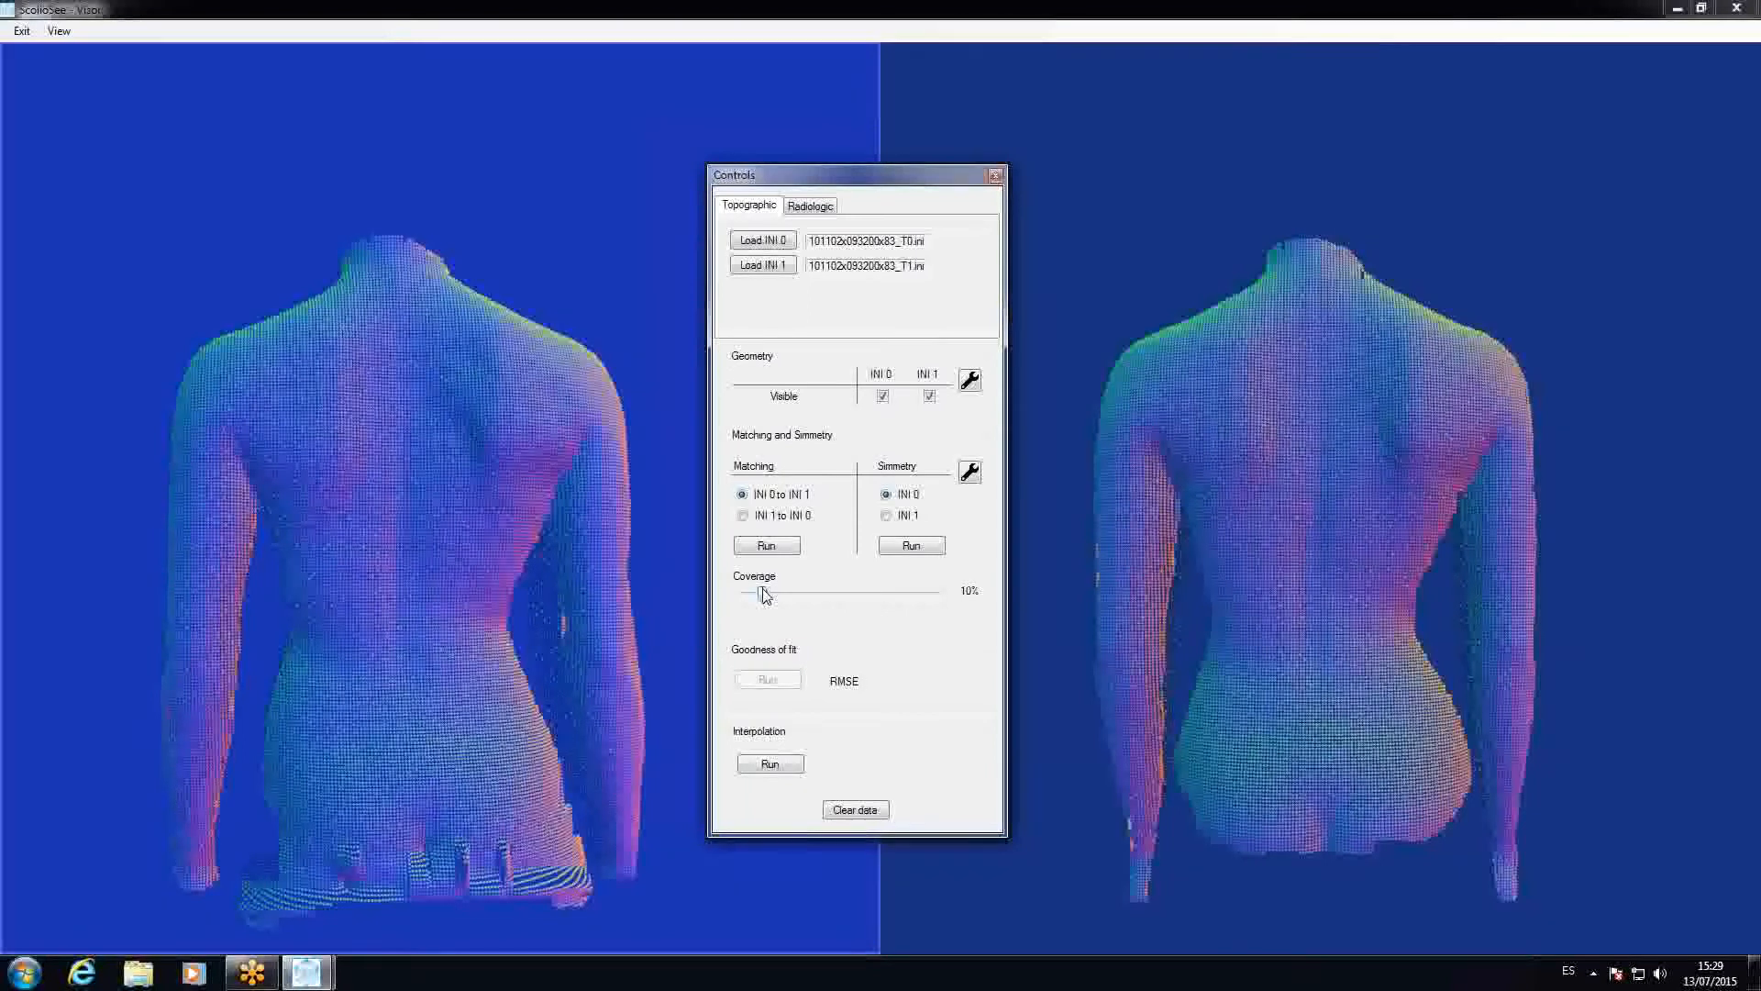
Run the INI 0 to INI 1 matching with 10% coverage and dismiss the completion message
{"action": "mouse_move", "coordinate": [765, 595]}
{"action": "left_mouse_down"}
{"action": "mouse_move", "coordinate": [798, 602]}
{"action": "mouse_move", "coordinate": [771, 598]}
{"action": "left_mouse_up"}
{"action": "left_click_drag", "start_coordinate": [764, 597], "coordinate": [767, 598]}
{"action": "left_click", "coordinate": [776, 546]}
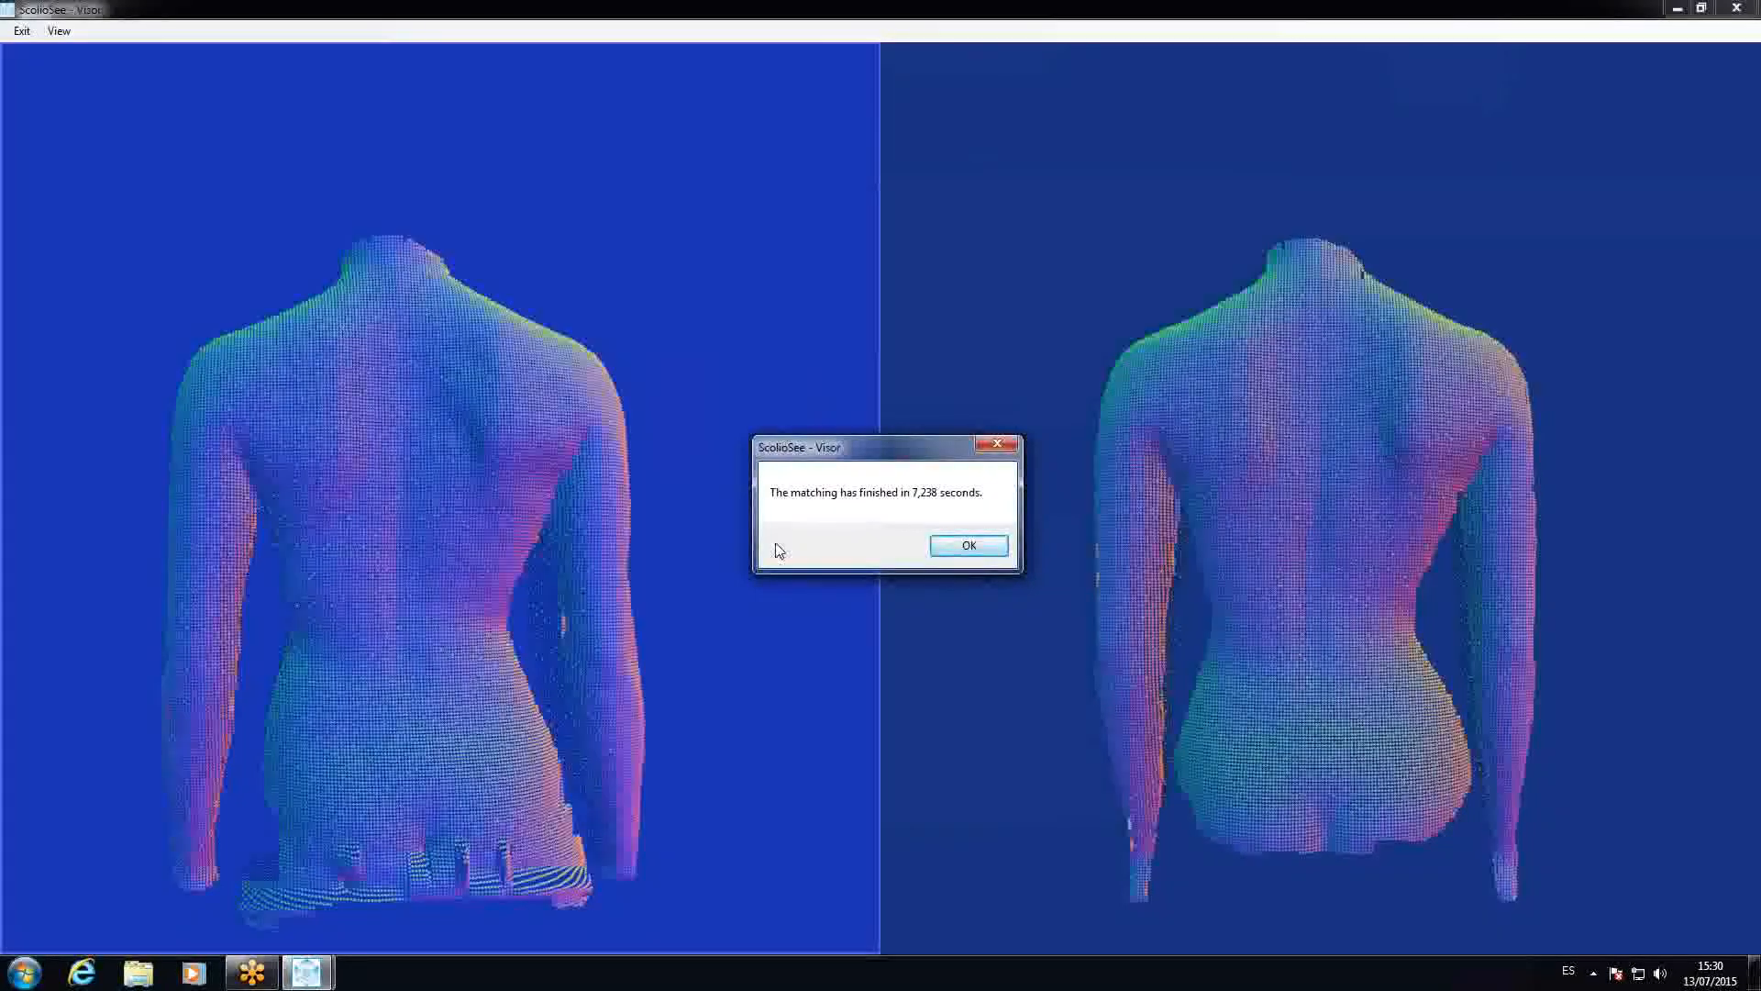
{"action": "key", "text": "Return"}
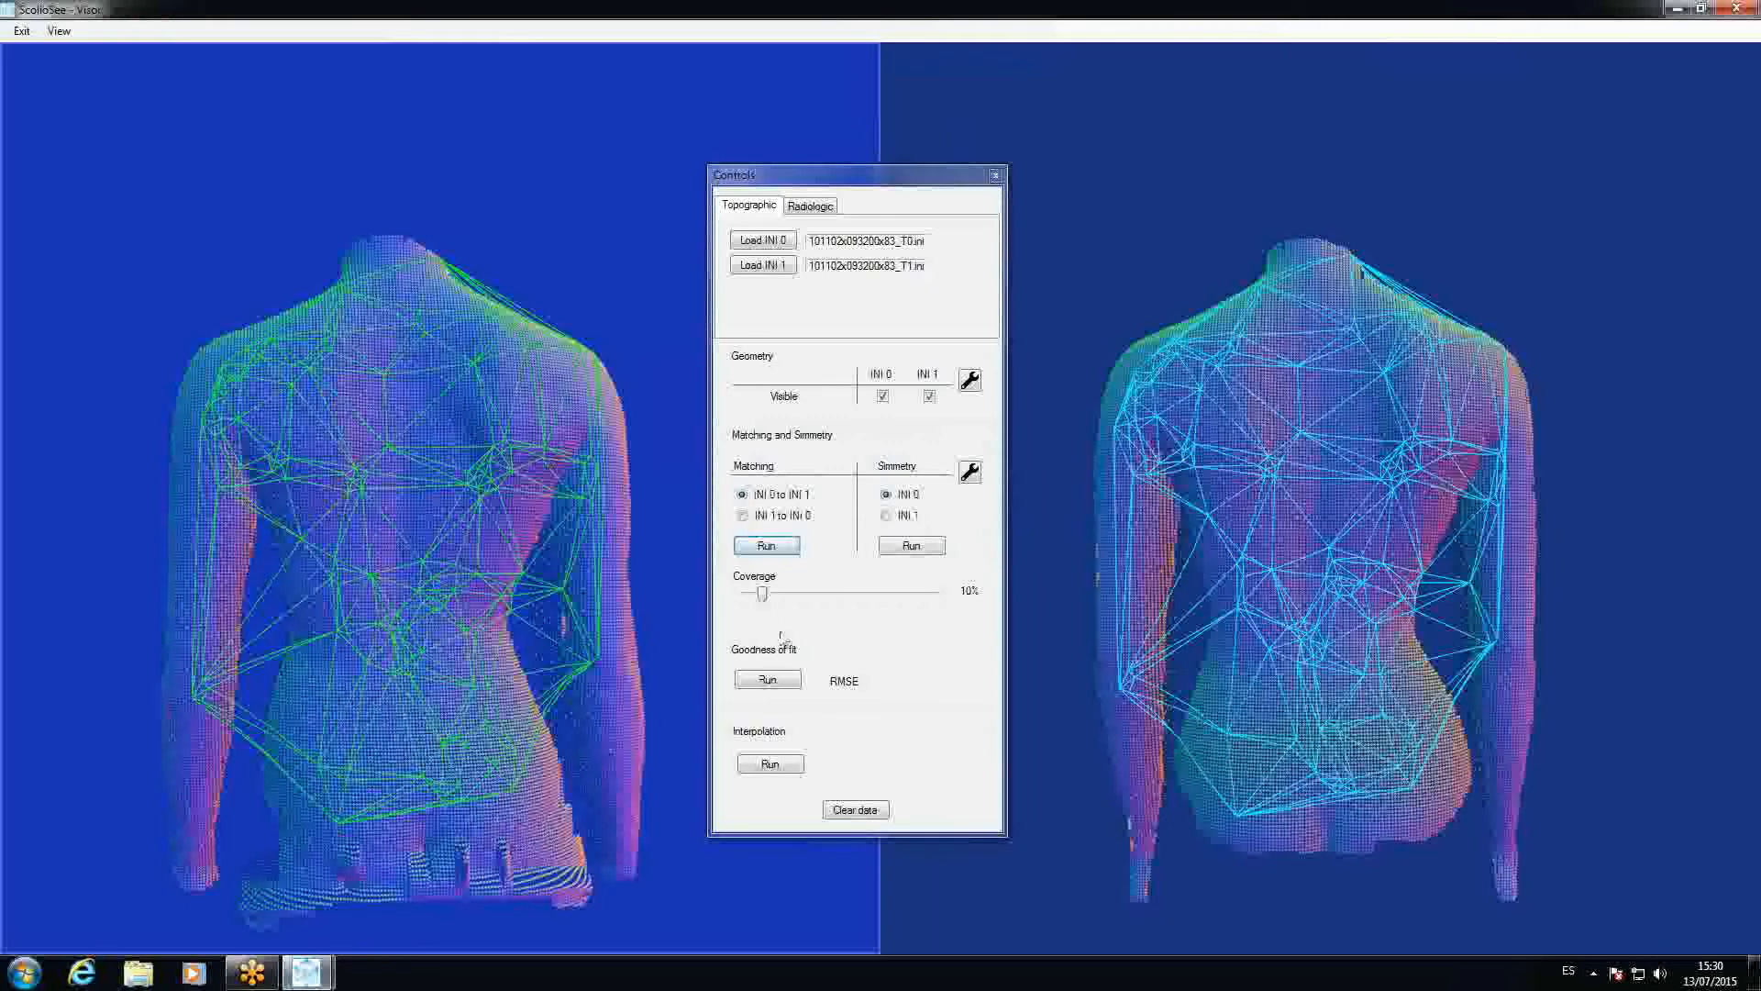
Rerun the INI 0 to INI 1 matching with 30% coverage and run the symmetry matching on INI 0
{"action": "left_click", "coordinate": [762, 594]}
{"action": "left_click_drag", "start_coordinate": [762, 594], "coordinate": [803, 601]}
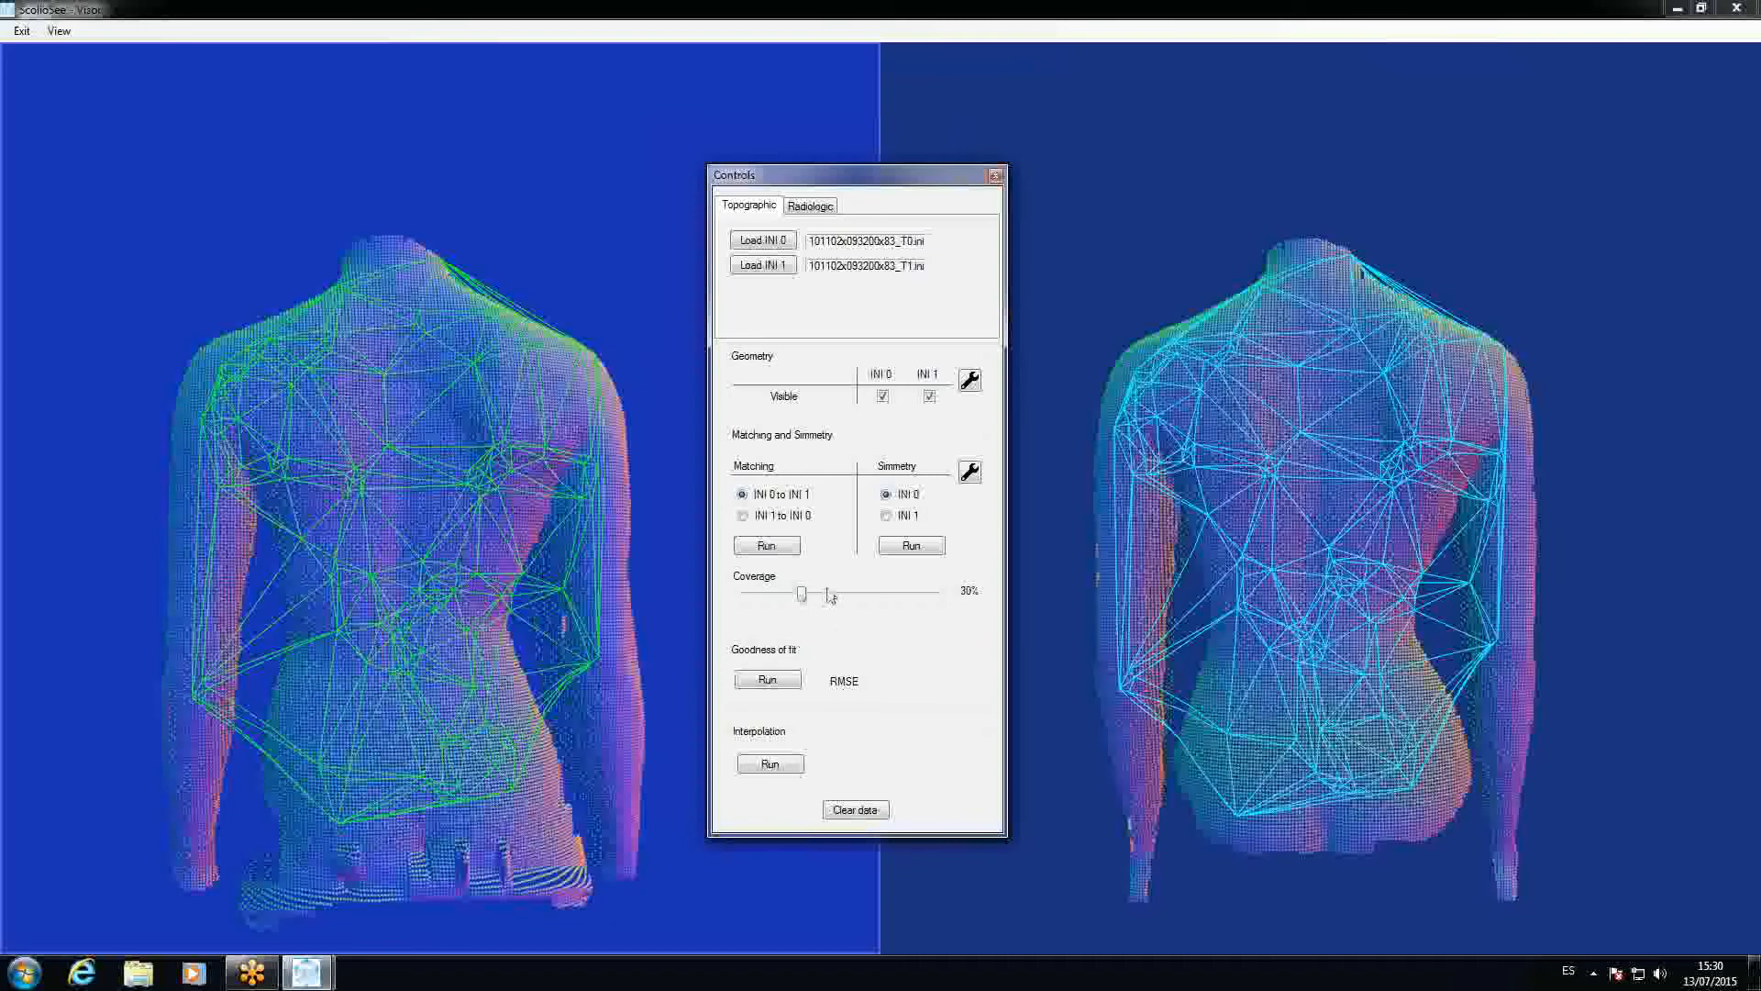
{"action": "left_click", "coordinate": [778, 546]}
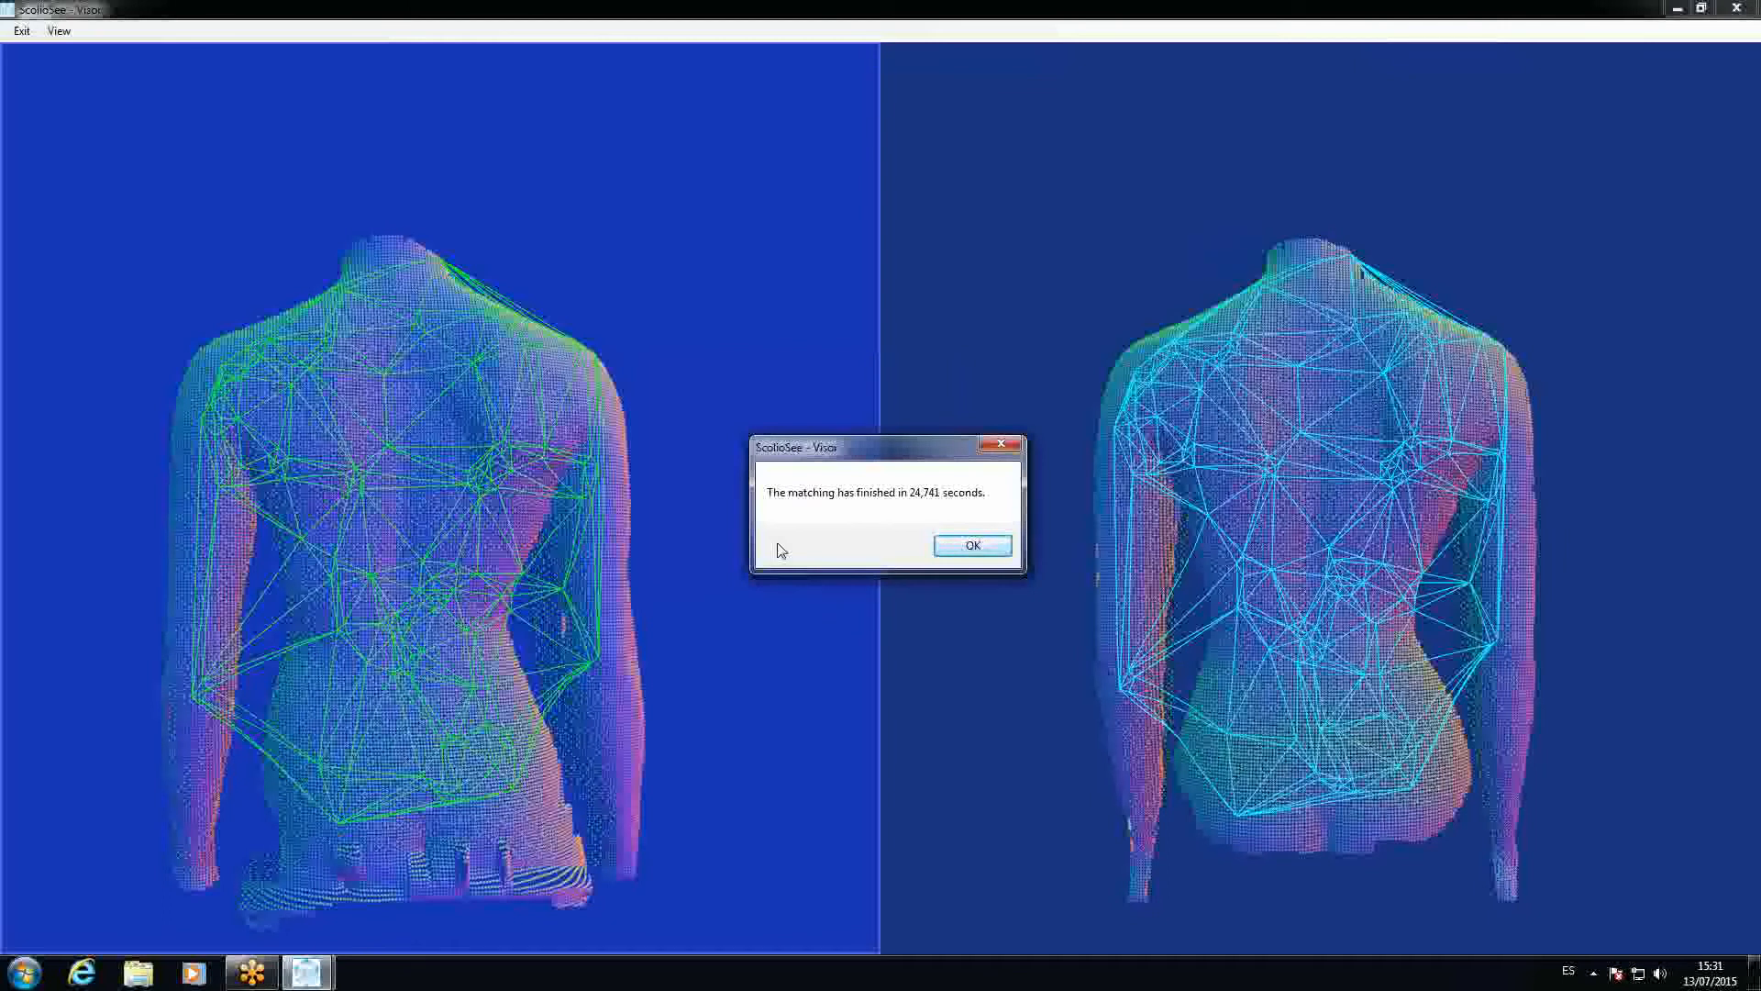
{"action": "left_click", "coordinate": [974, 547]}
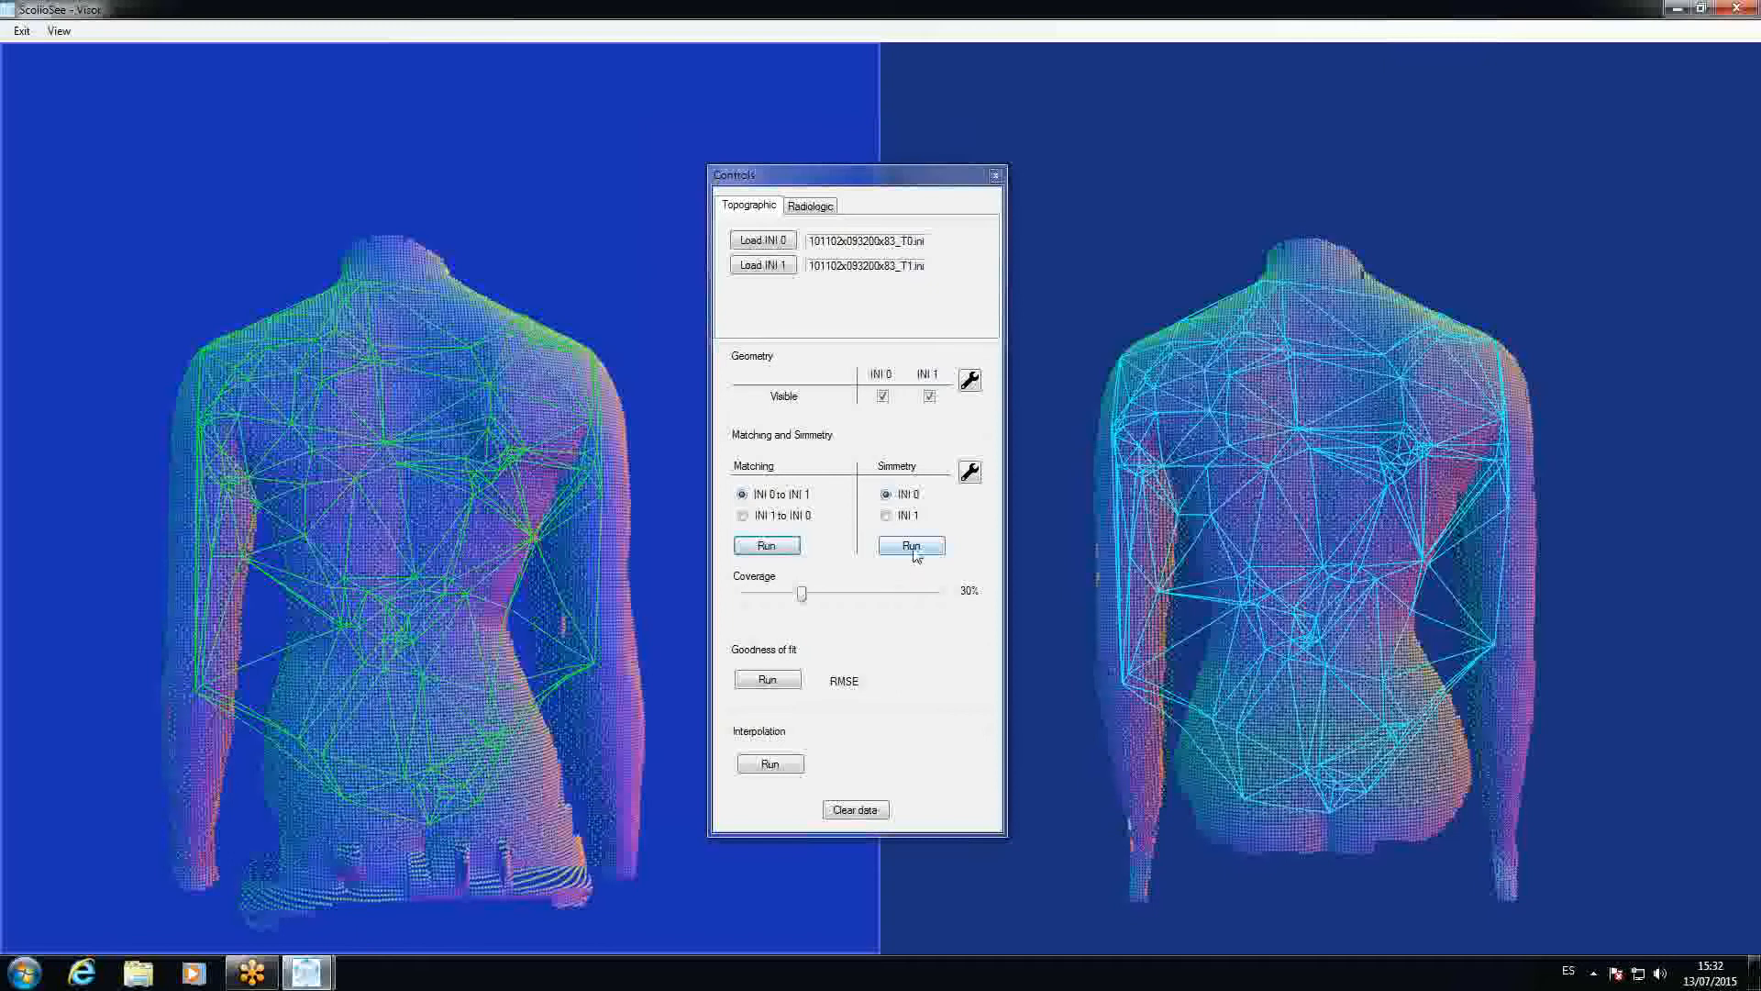
{"action": "left_click", "coordinate": [912, 546]}
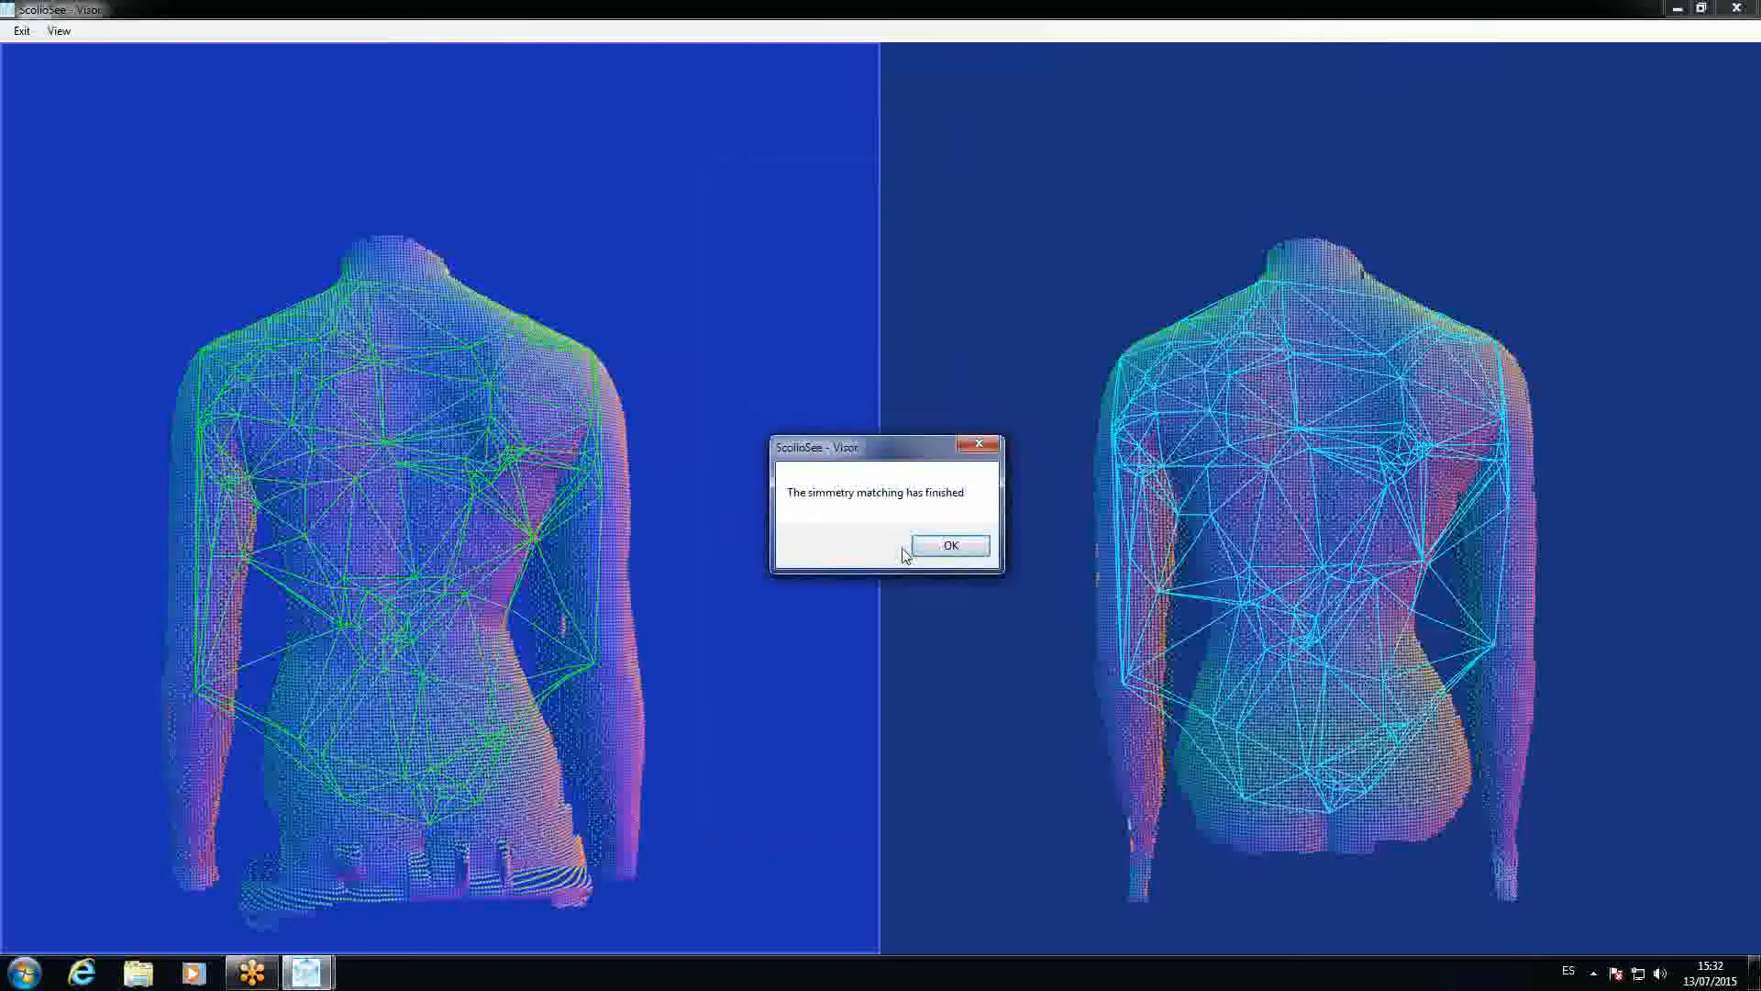
{"action": "left_click", "coordinate": [917, 547]}
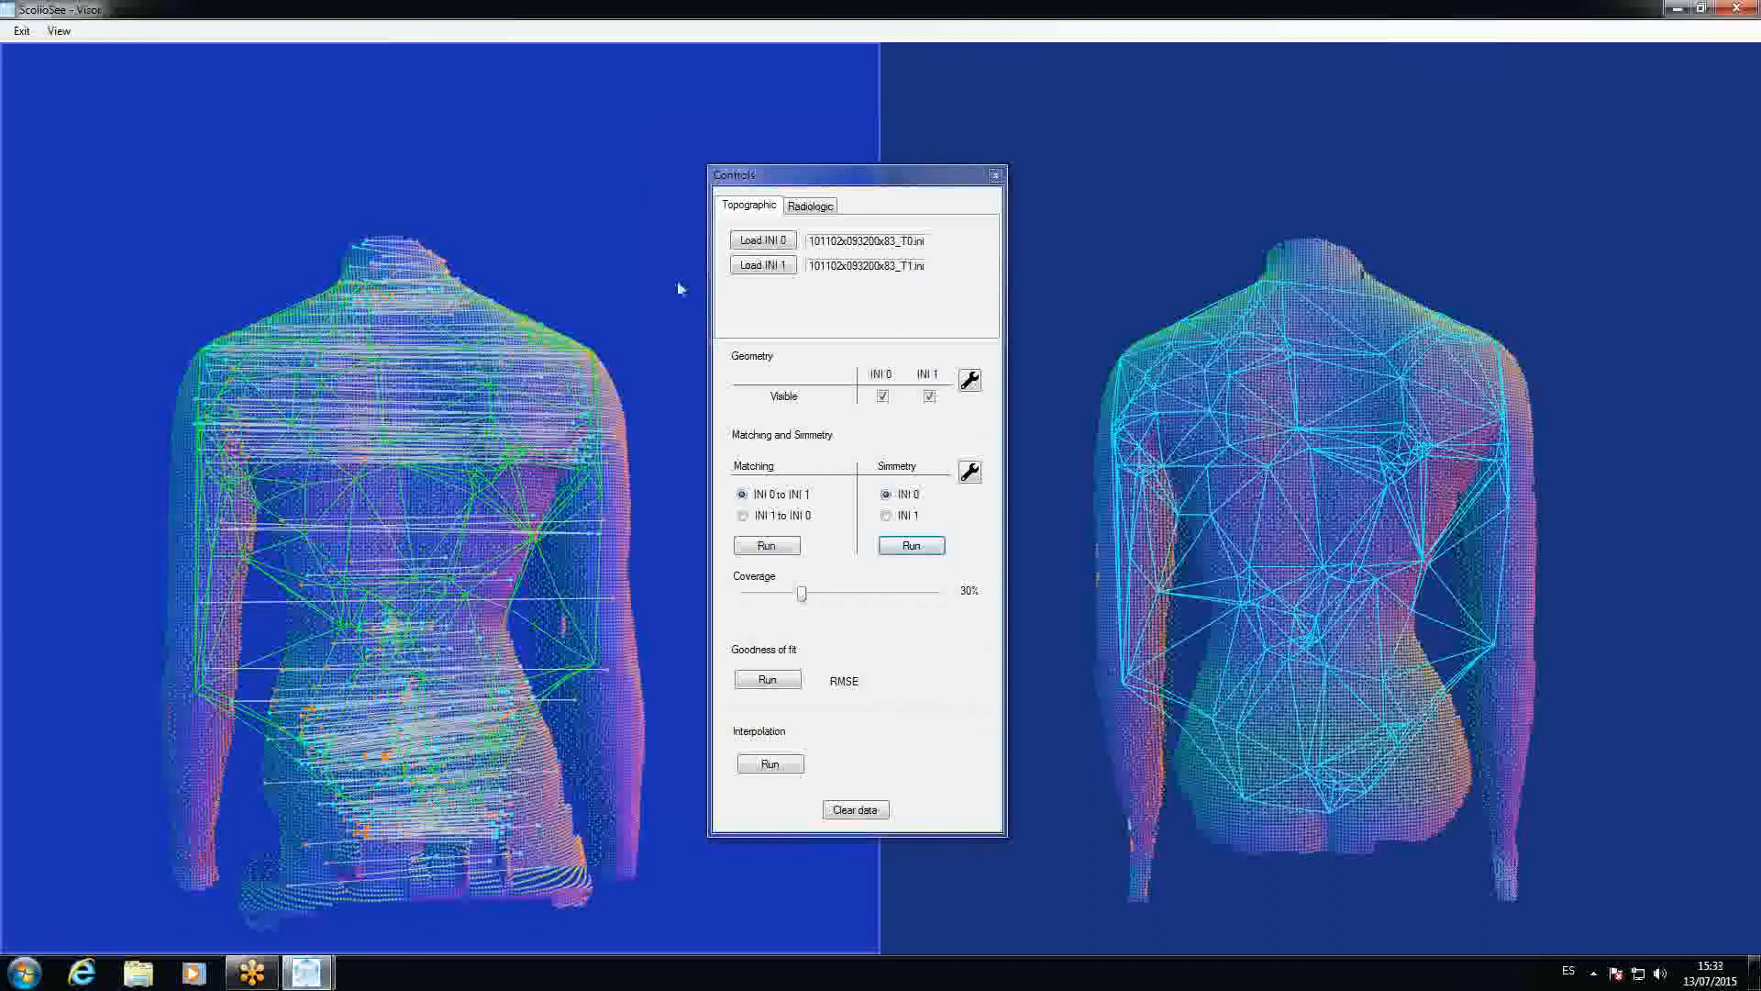
Load 1-21052012-DSCN5179_T0.jpg as X-Ray 0 from the 101102x093200x83 folder of SCOLIOSEE_DATABASE_10 on the Desktop
{"action": "left_click", "coordinate": [819, 209]}
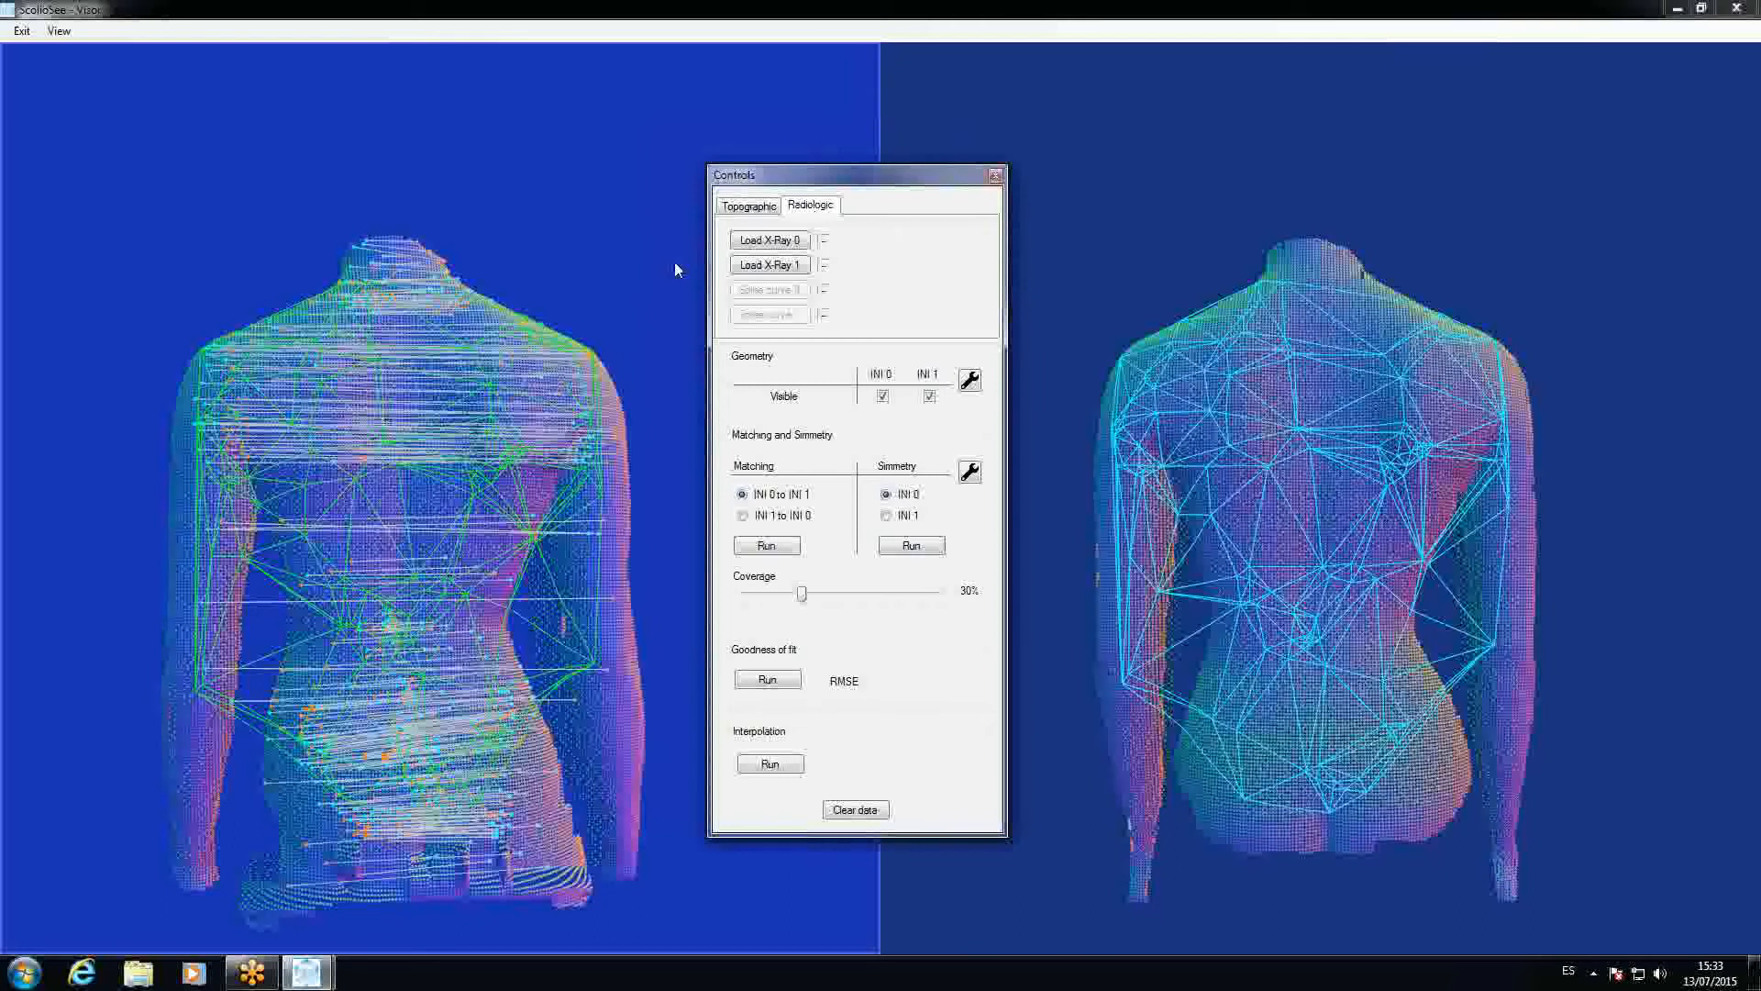
{"action": "left_click", "coordinate": [749, 246]}
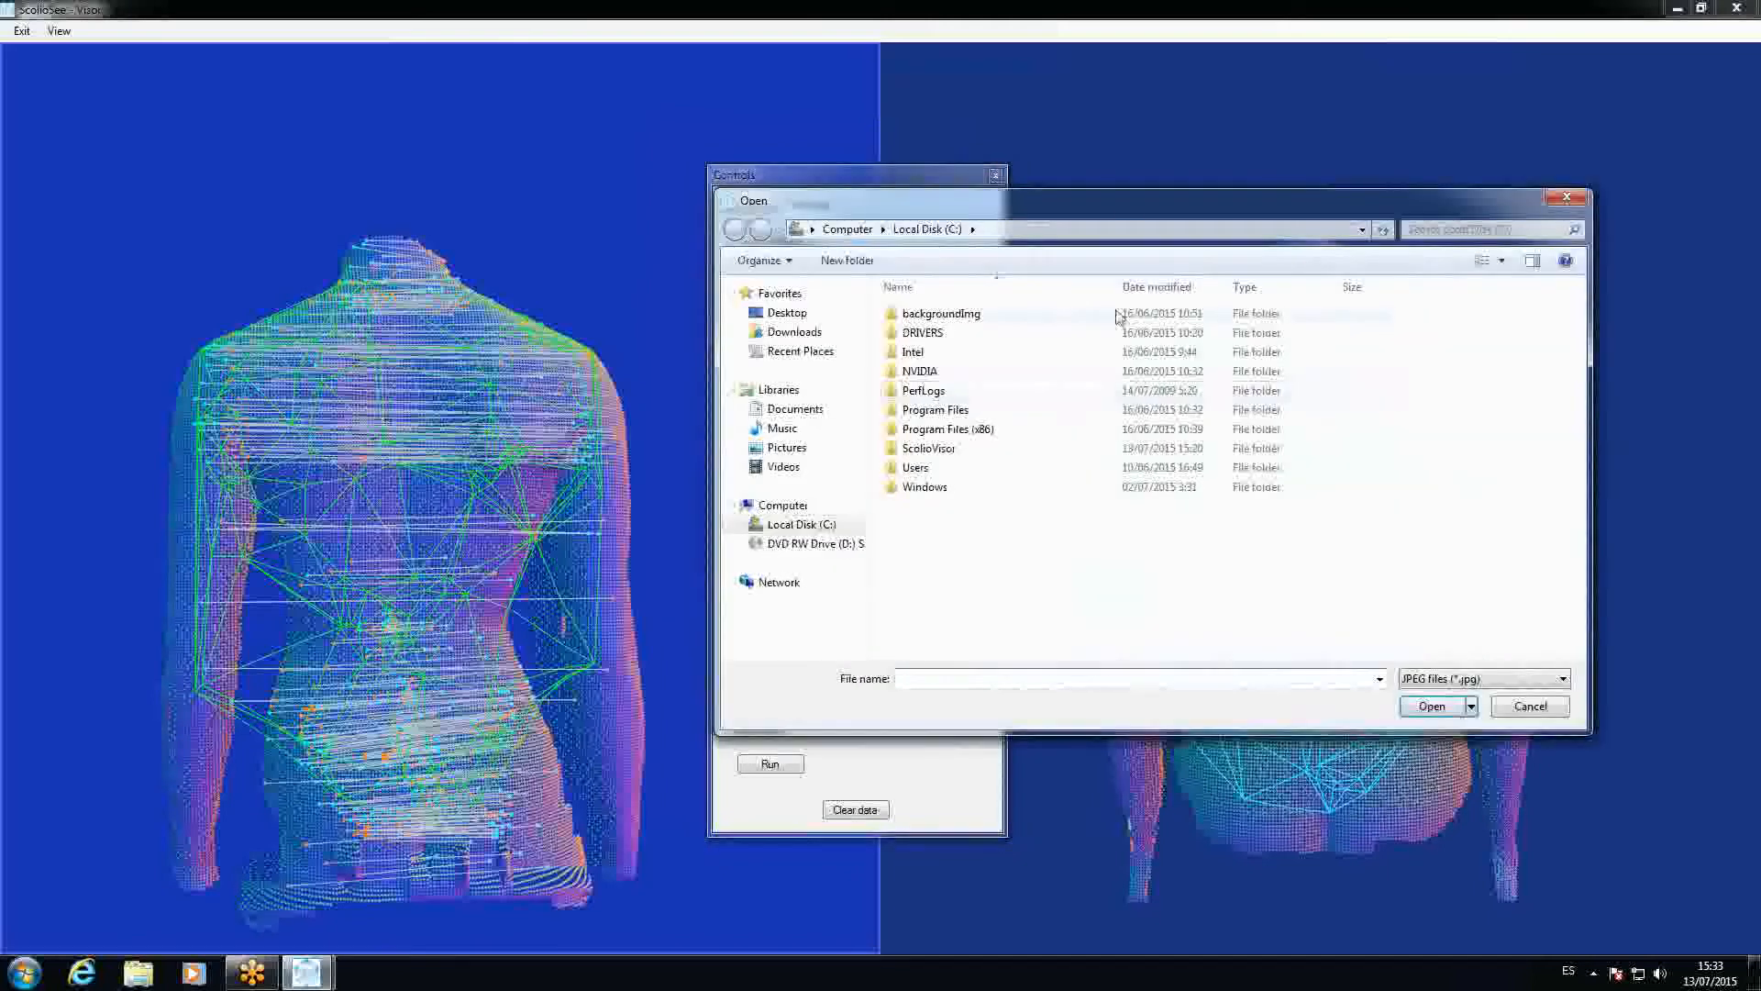
{"action": "left_click", "coordinate": [784, 313]}
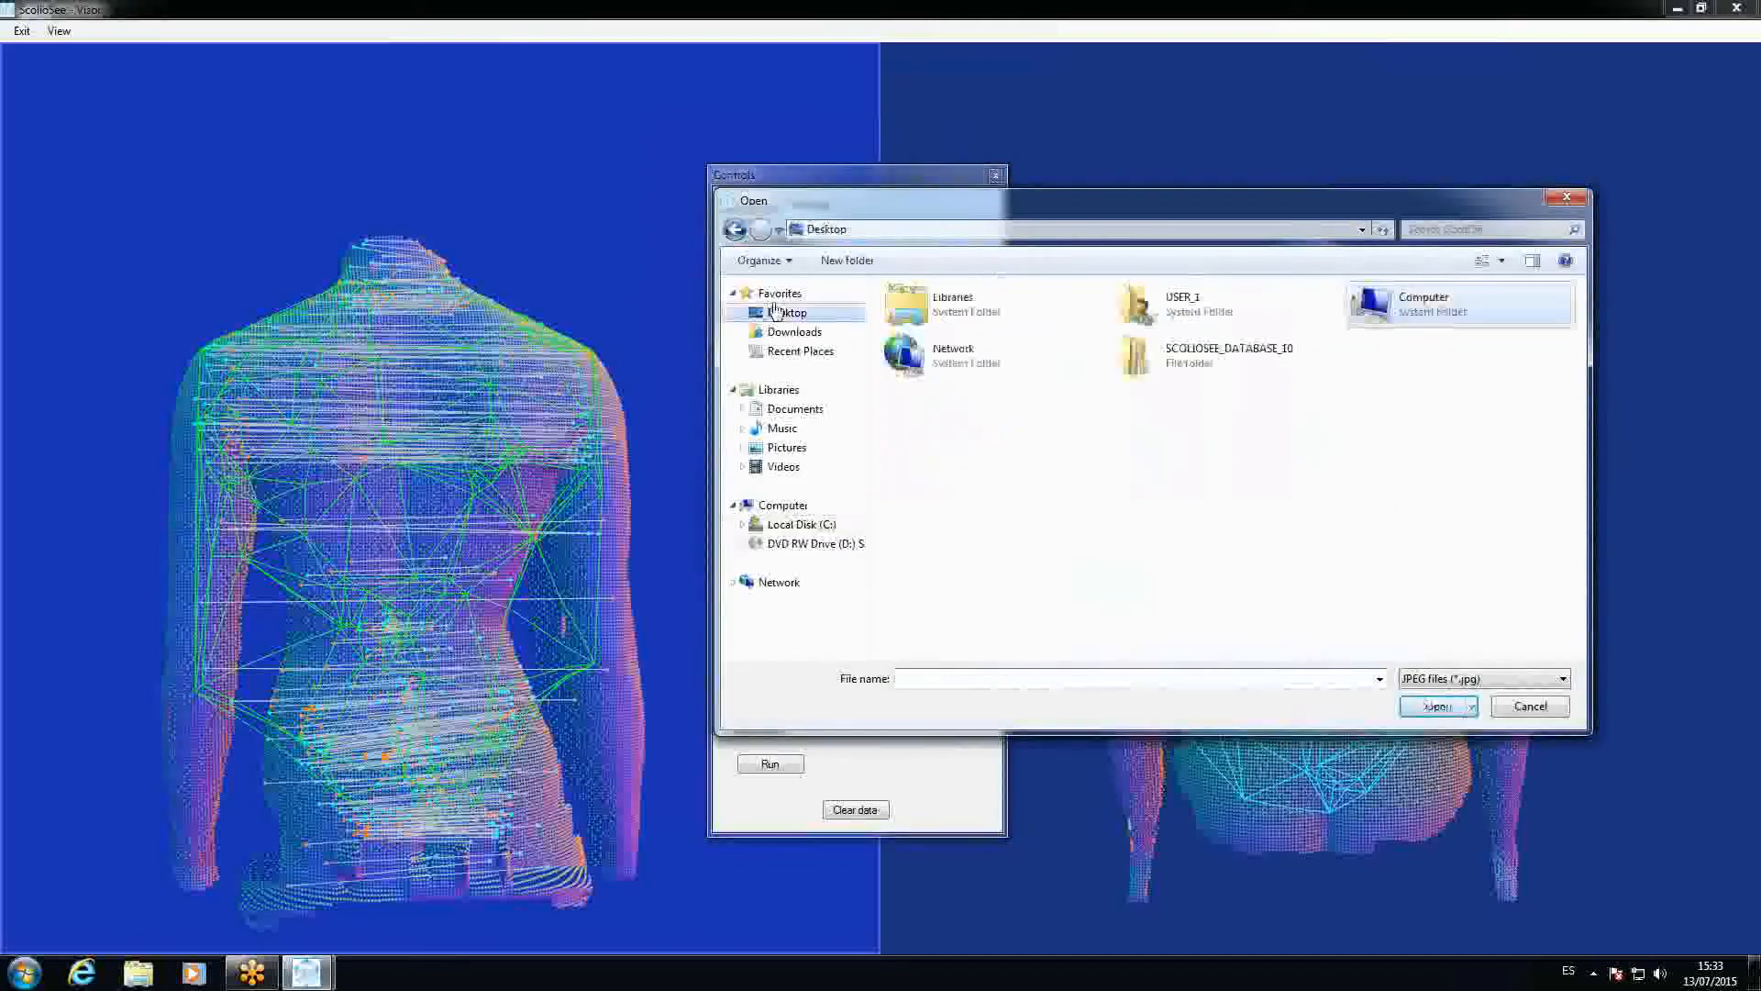
{"action": "left_click_drag", "start_coordinate": [1192, 189], "coordinate": [1141, 224]}
{"action": "double_click", "coordinate": [1183, 392]}
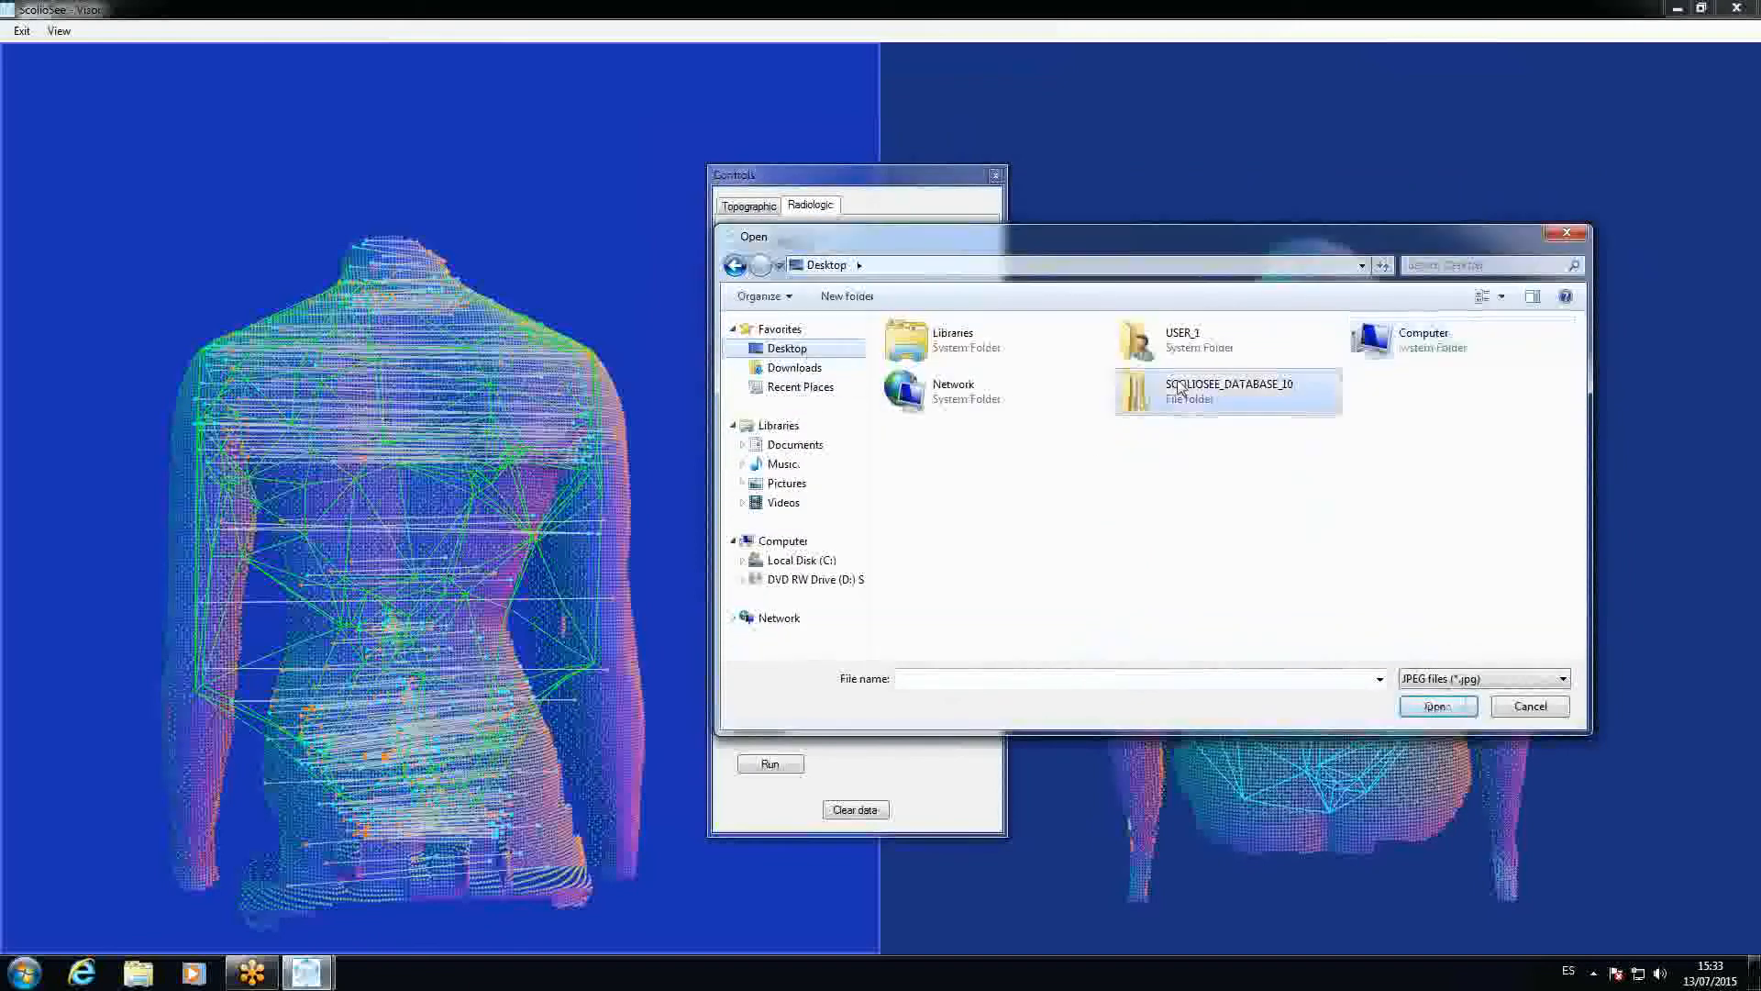
{"action": "double_click", "coordinate": [927, 349]}
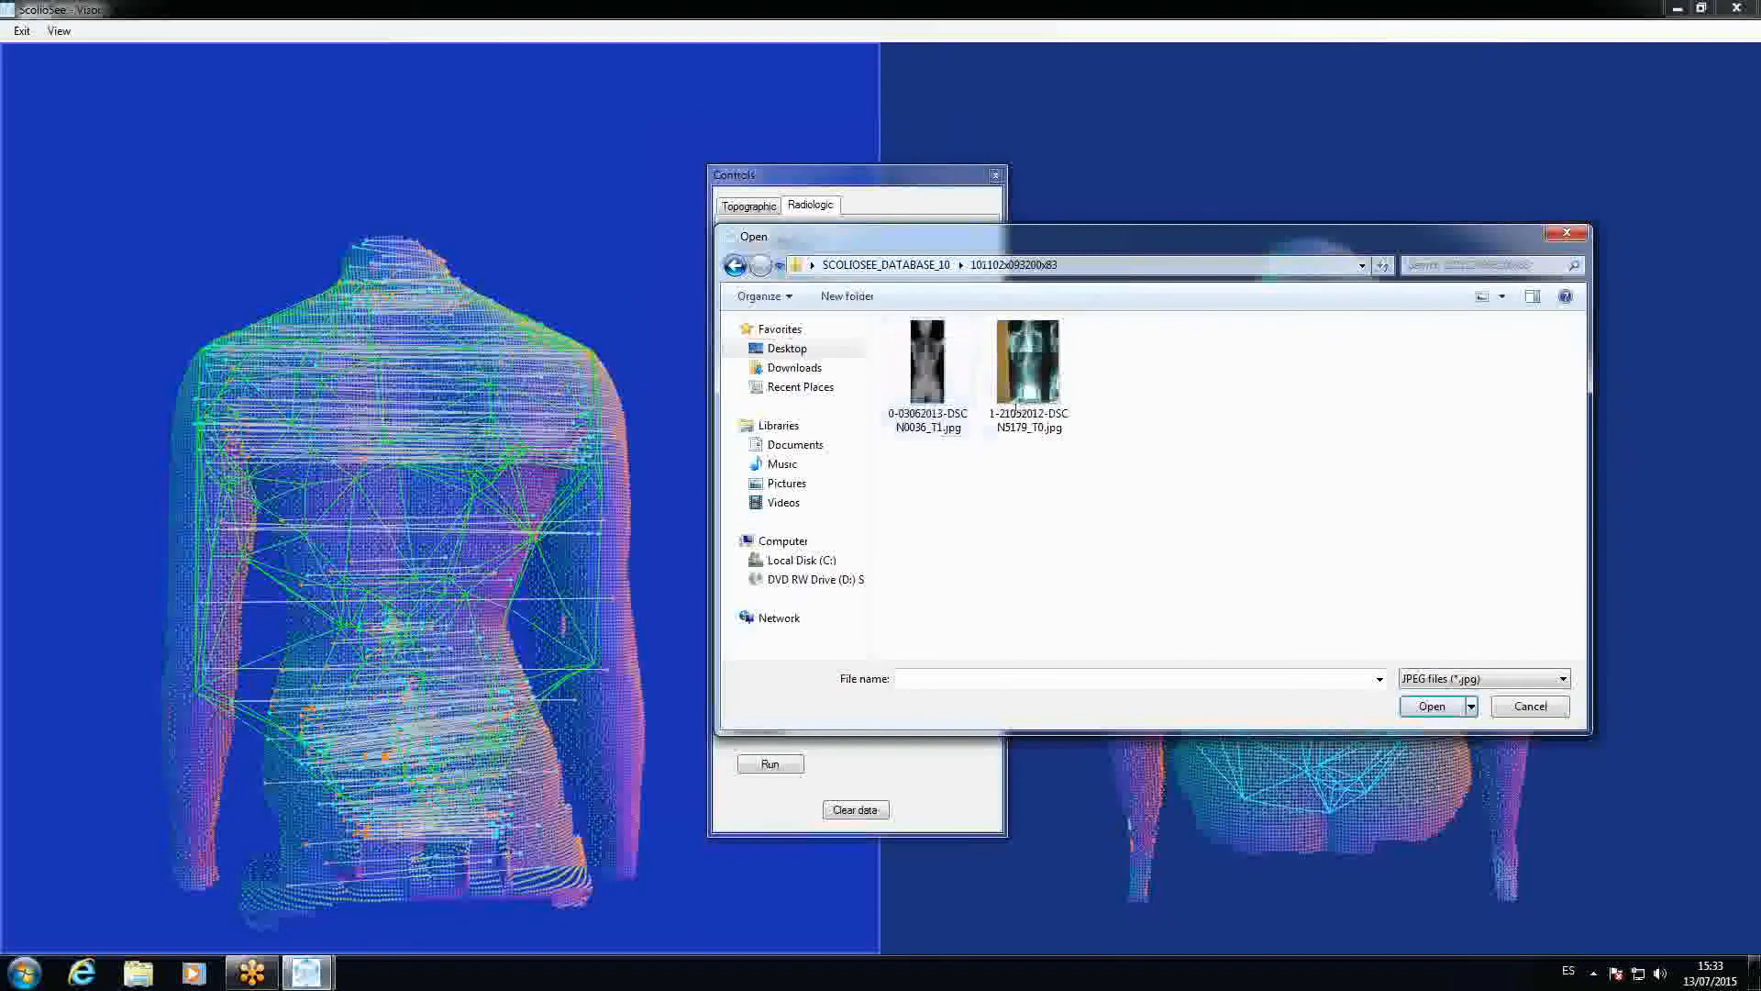
{"action": "left_click", "coordinate": [1032, 376]}
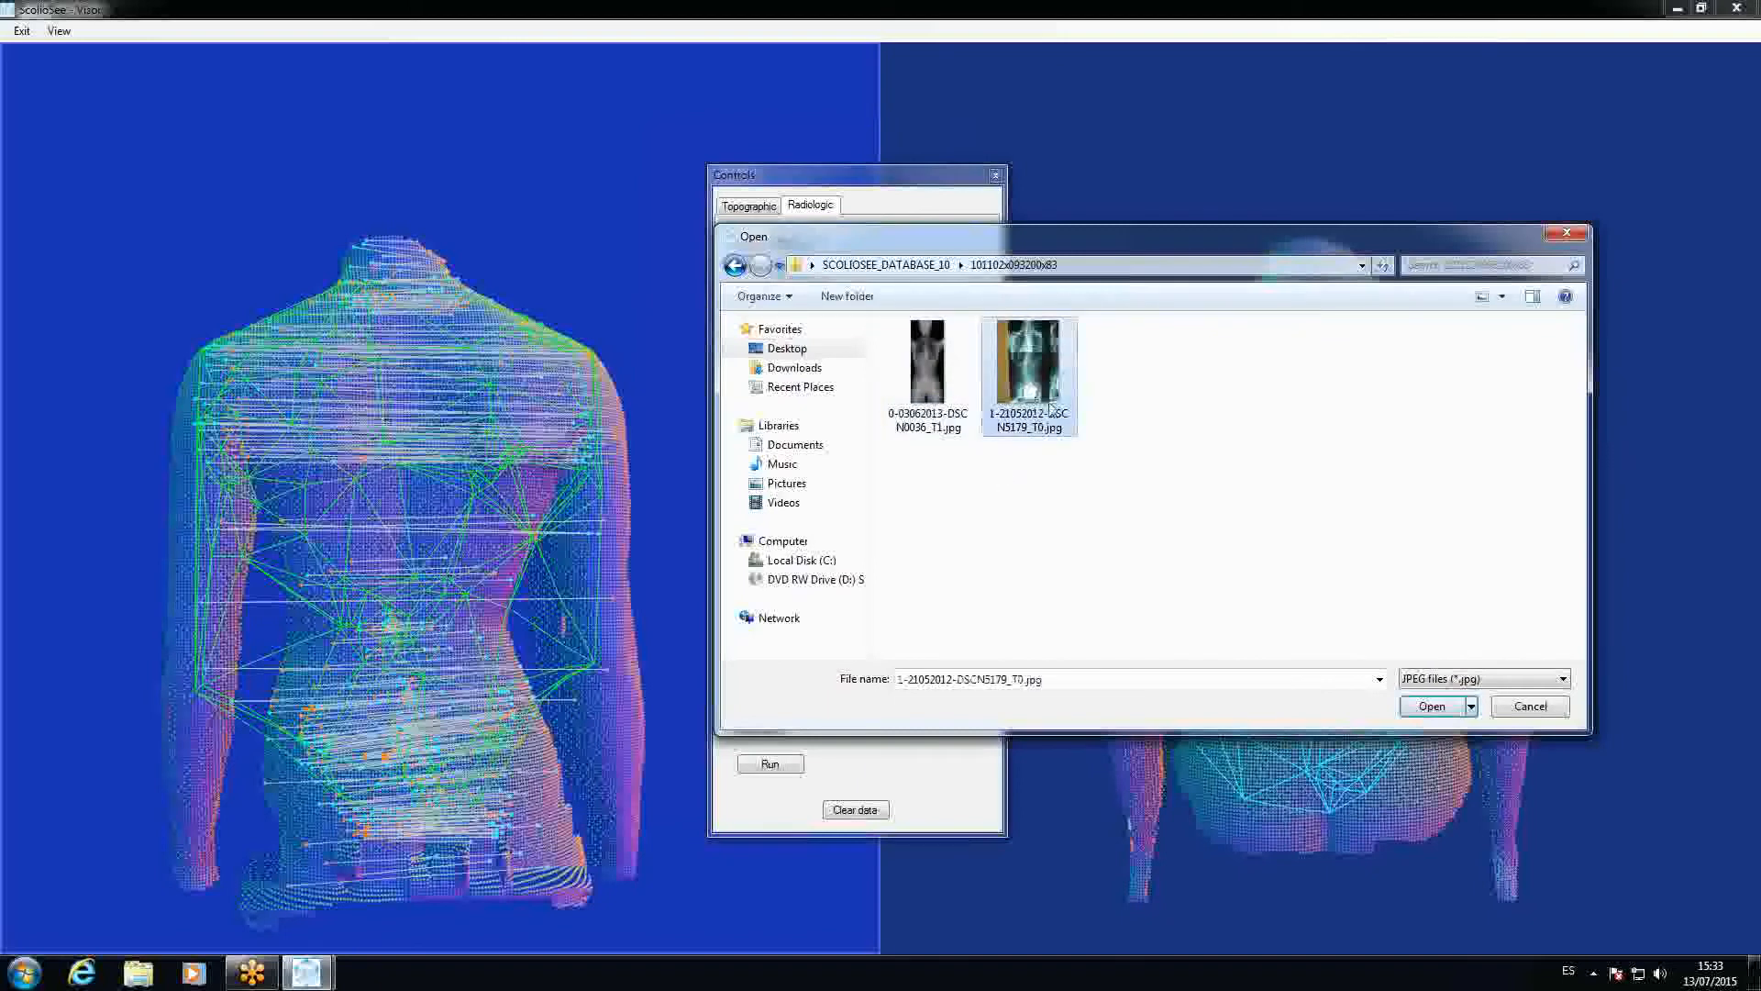
{"action": "left_click", "coordinate": [1431, 706]}
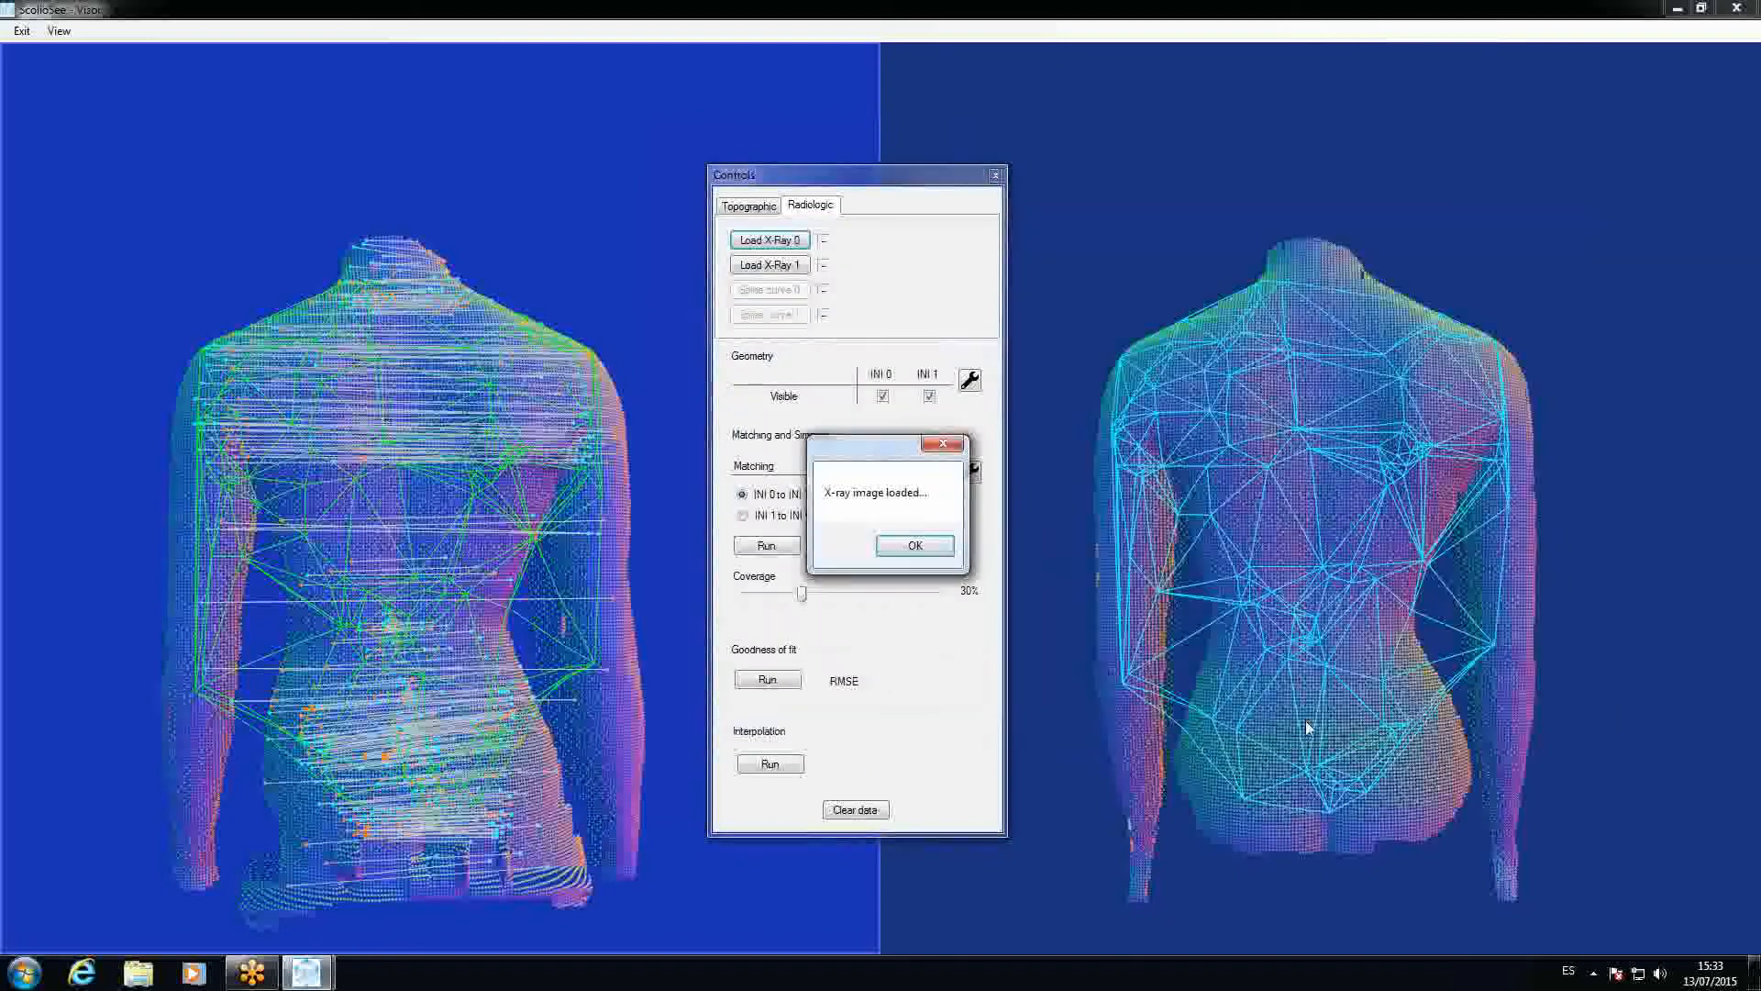
{"action": "left_click", "coordinate": [914, 546]}
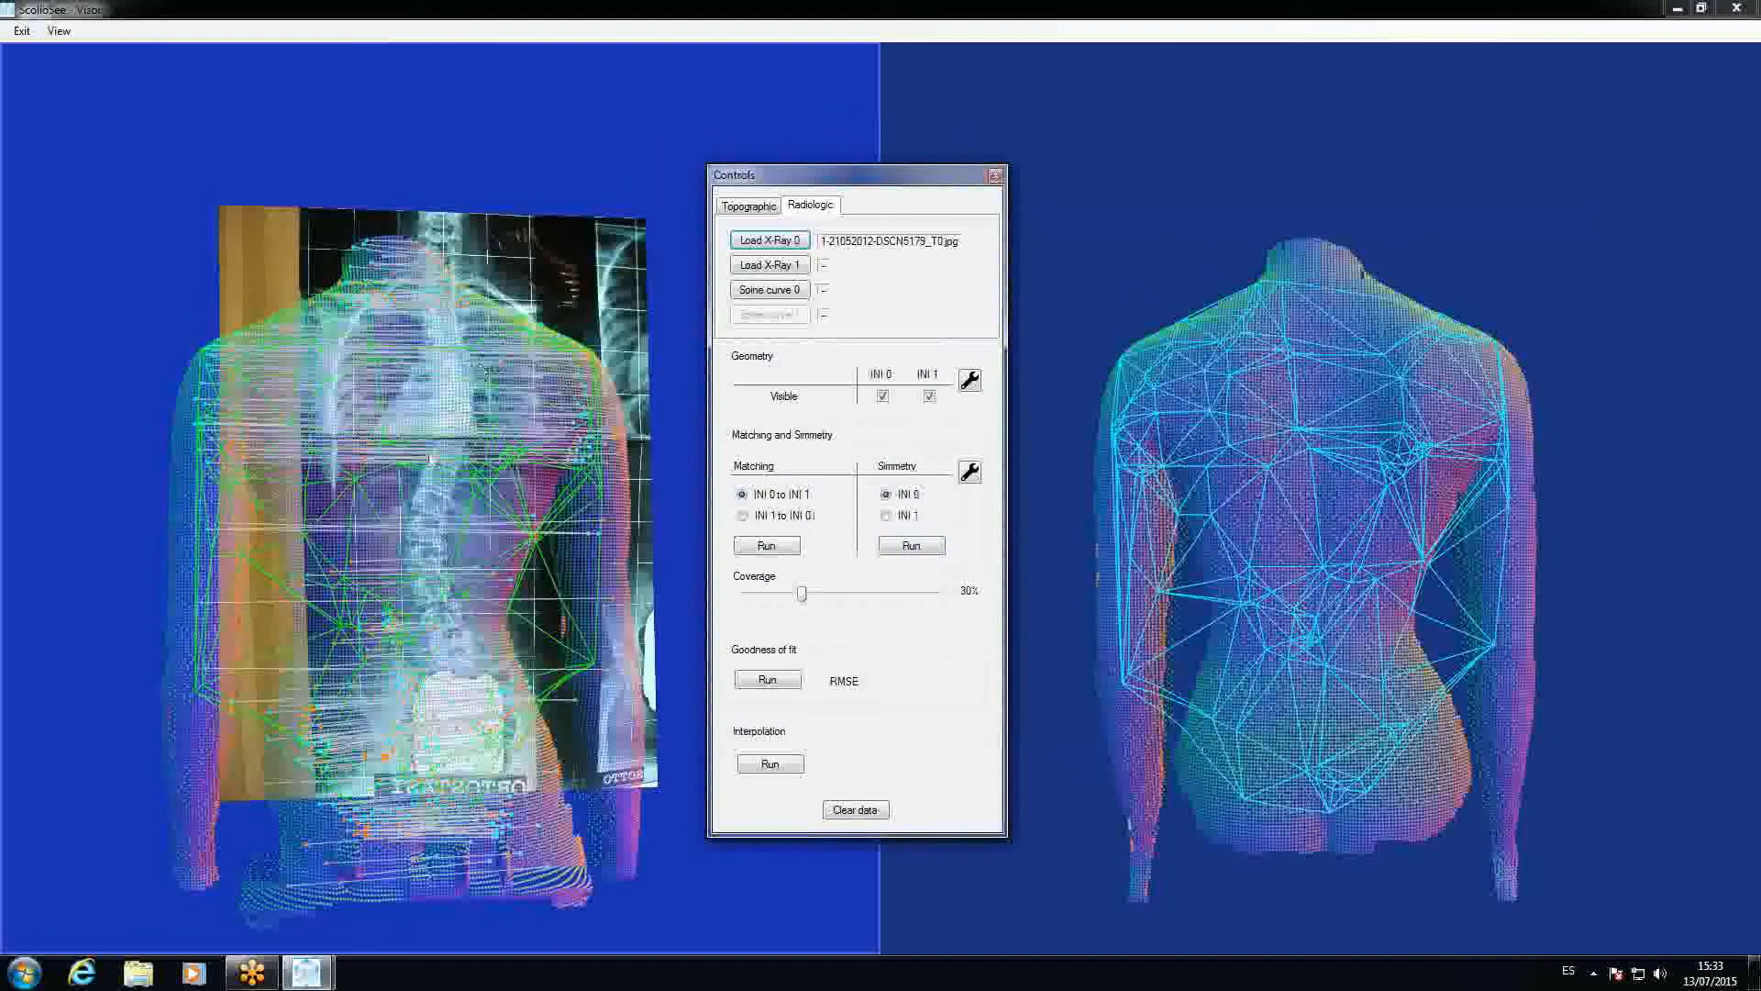
Load curve_T0.txt as spine curve 0 from the 101102x093200x83 folder of SCOLIOSEE_DATABASE_10 on the Desktop and run the interpolation
{"action": "scroll", "coordinate": [389, 483], "scroll_direction": "down", "scroll_amount": 3}
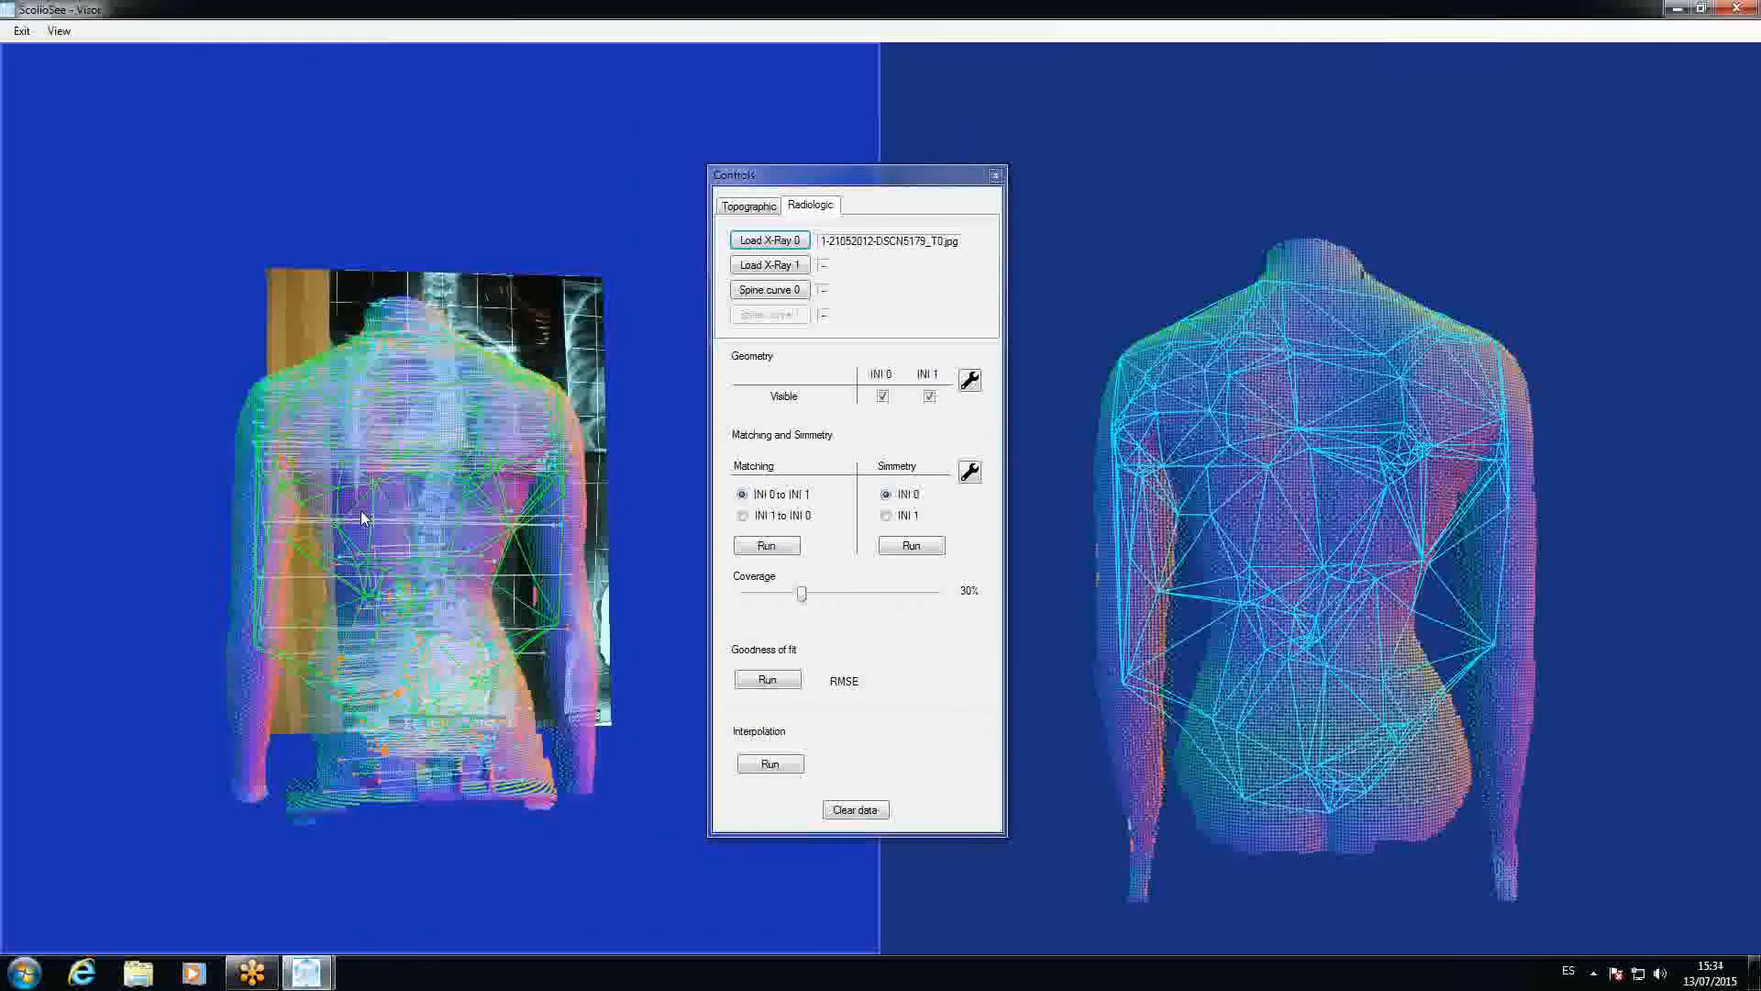
{"action": "left_click", "coordinate": [771, 292]}
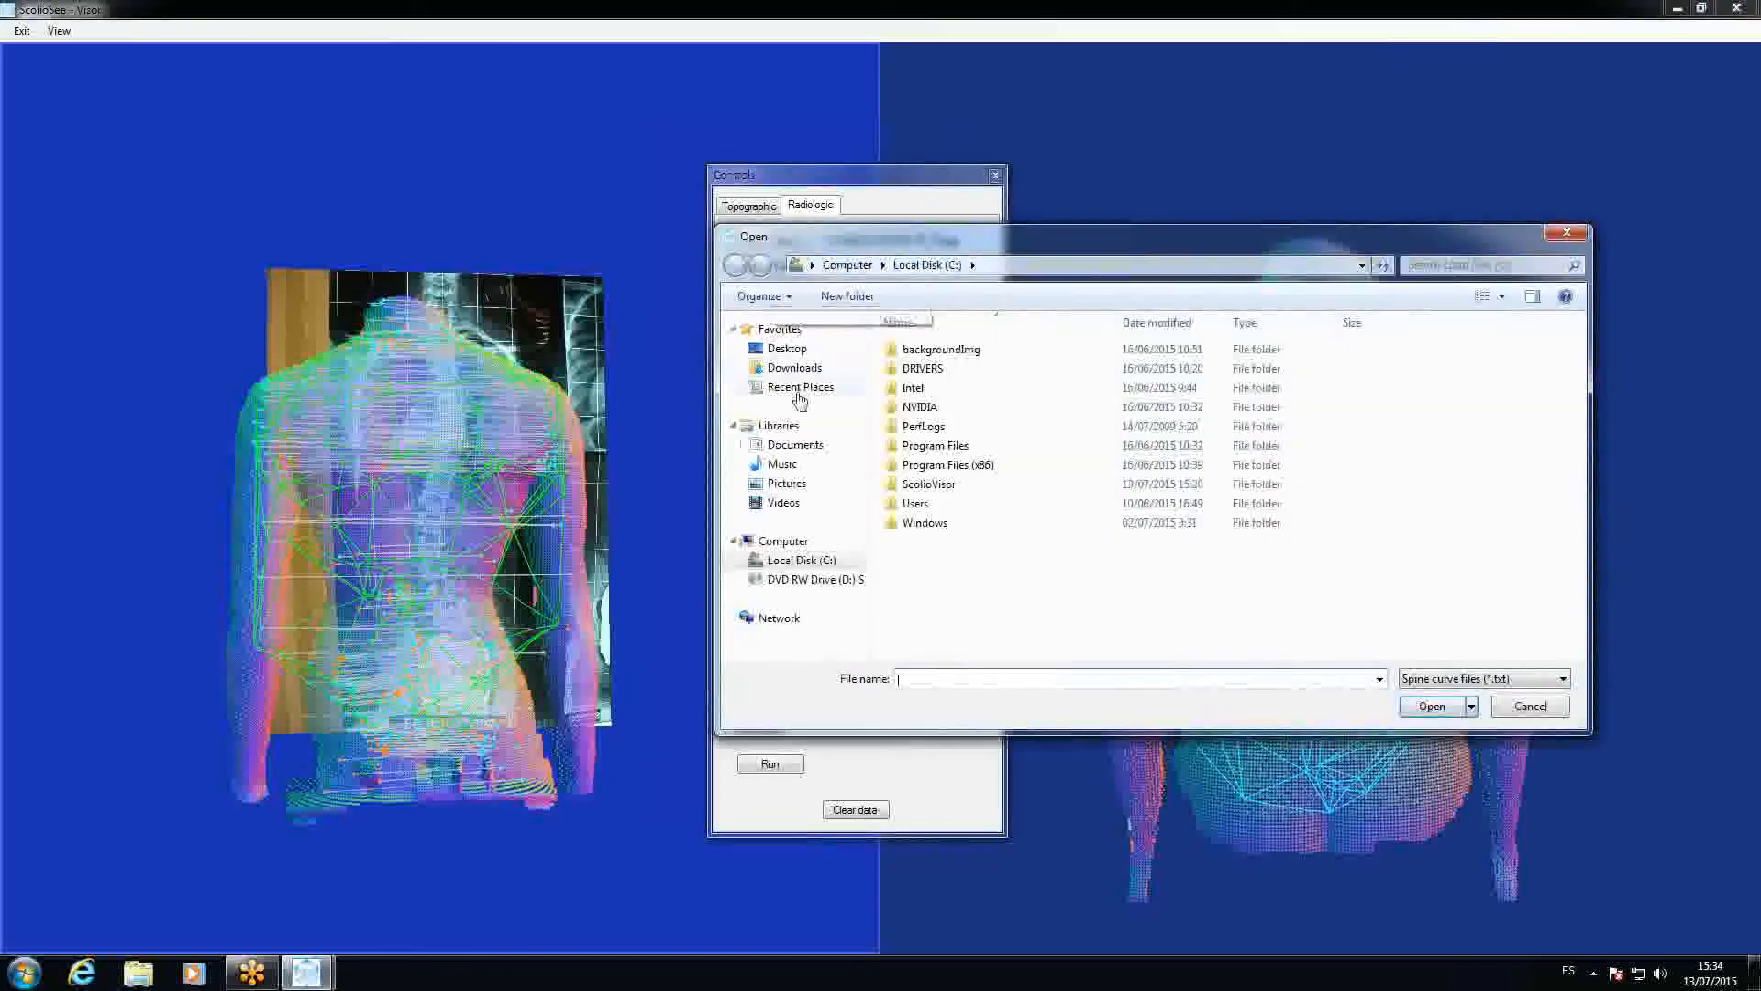
{"action": "left_click", "coordinate": [787, 349]}
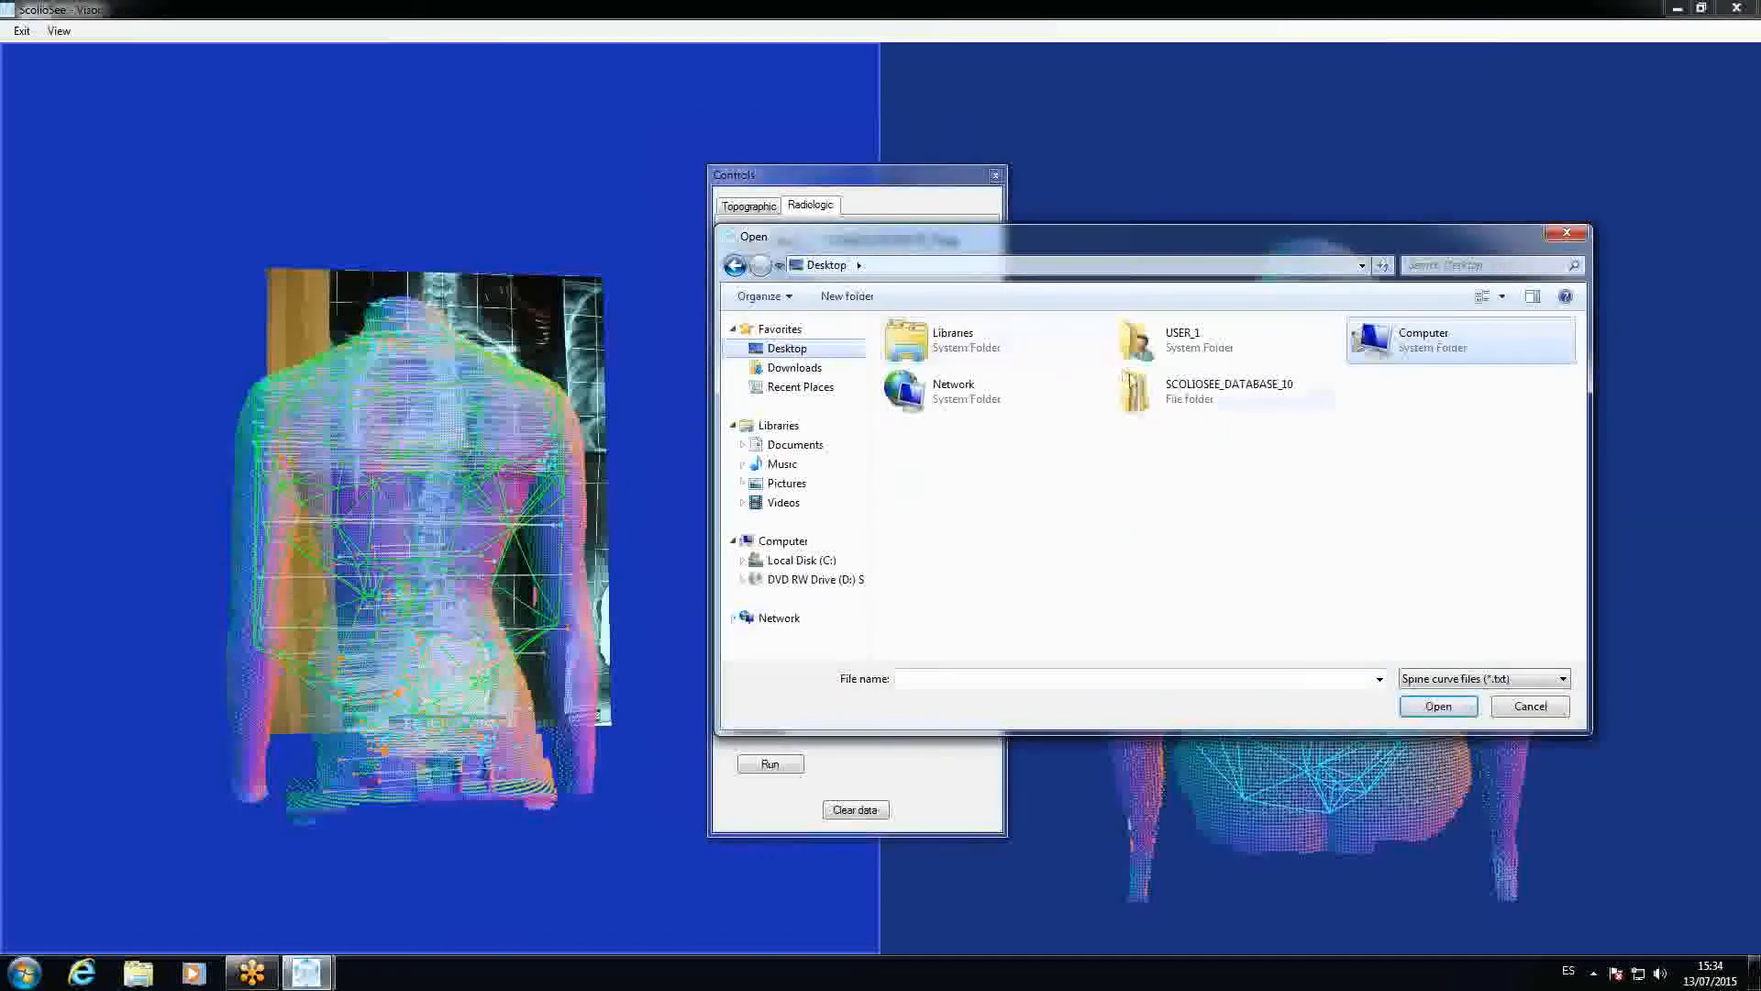
{"action": "double_click", "coordinate": [1151, 395]}
{"action": "double_click", "coordinate": [972, 351]}
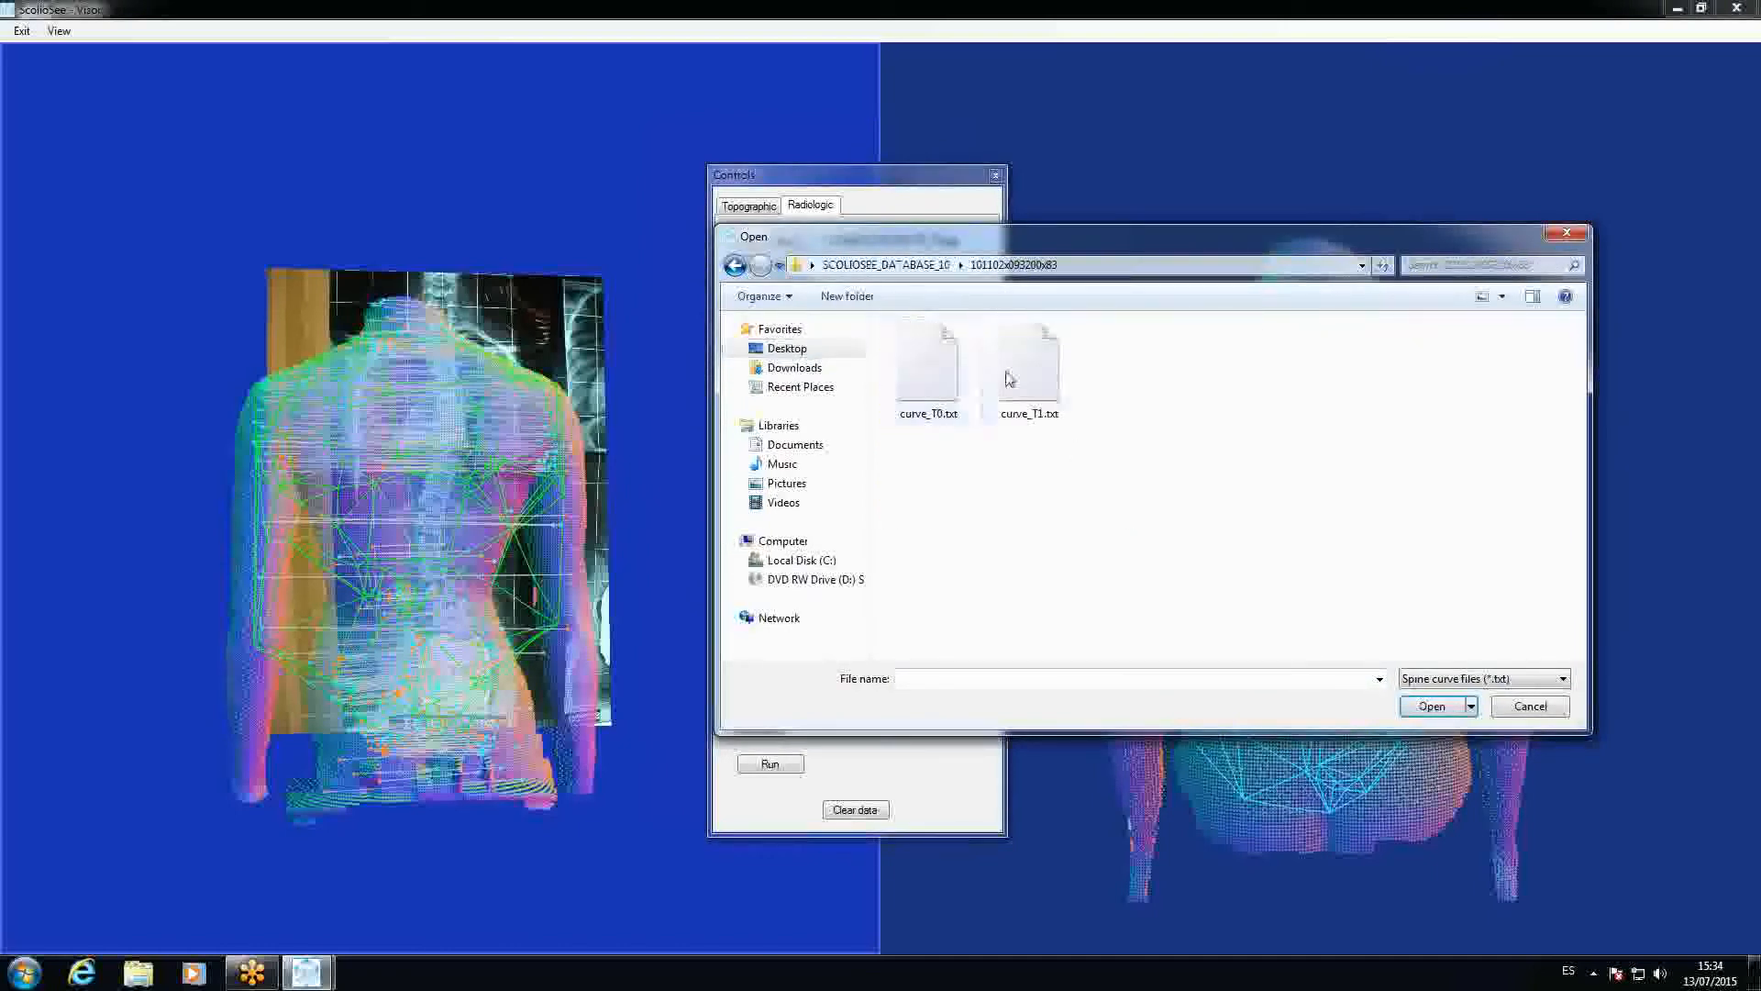
{"action": "left_click", "coordinate": [931, 385]}
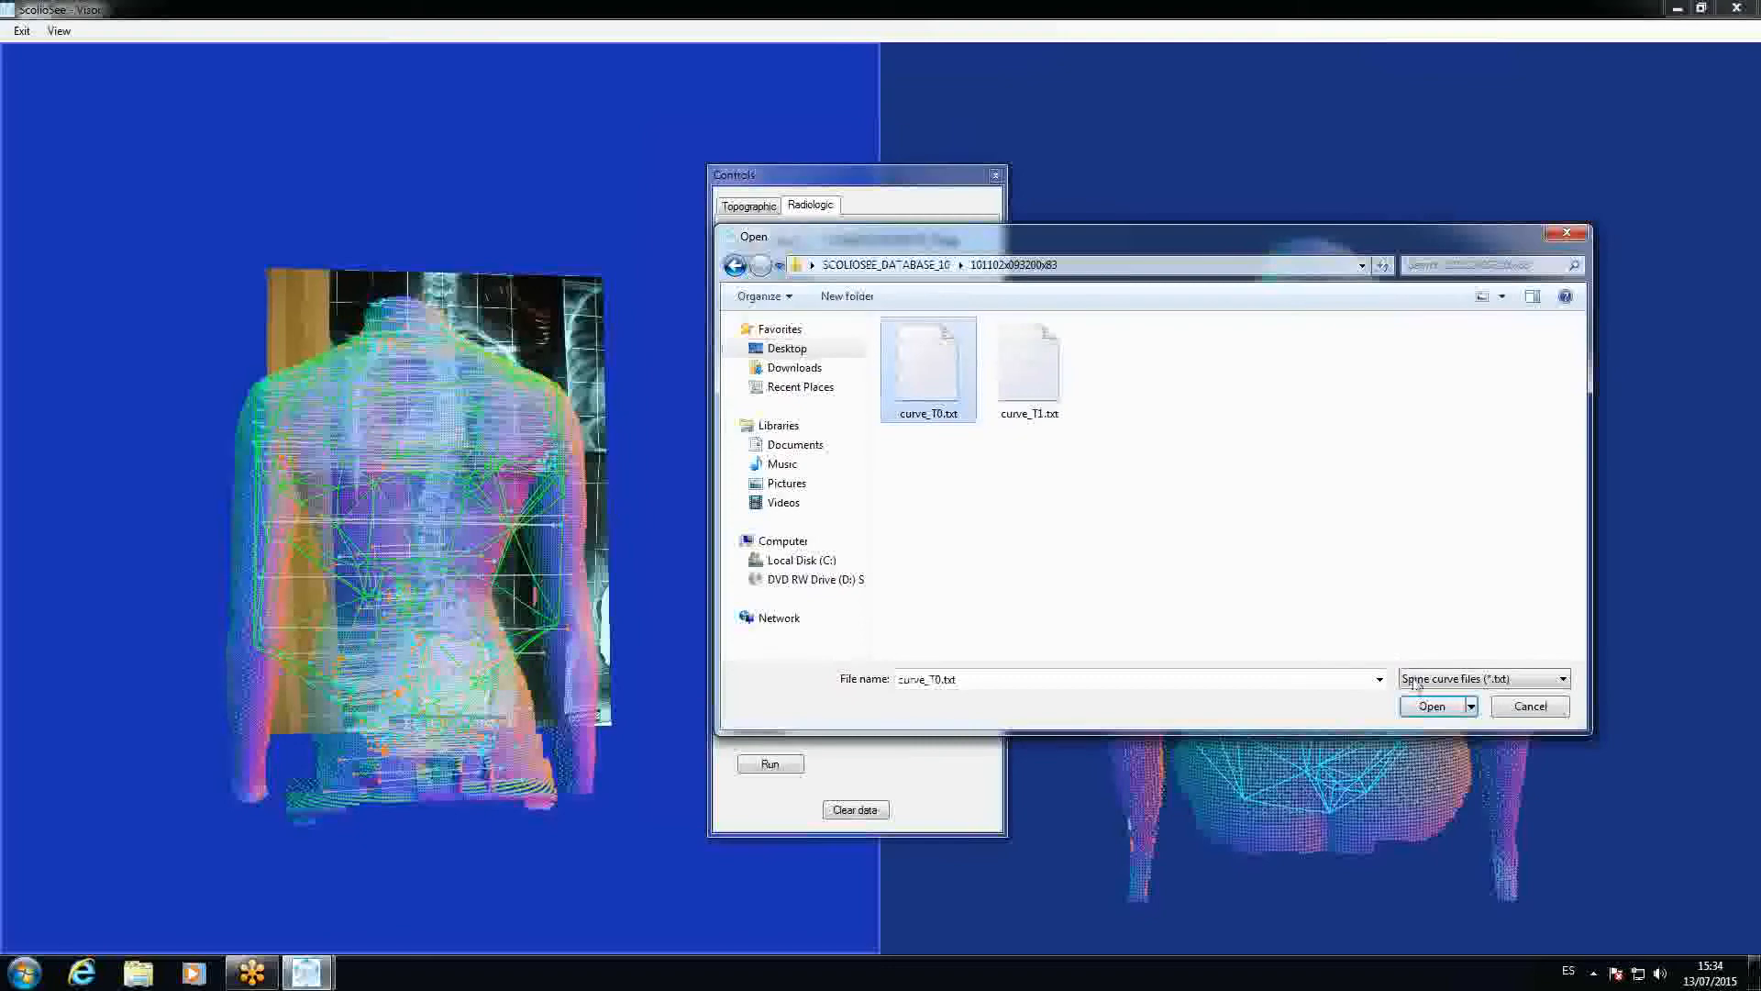
{"action": "left_click", "coordinate": [1427, 706]}
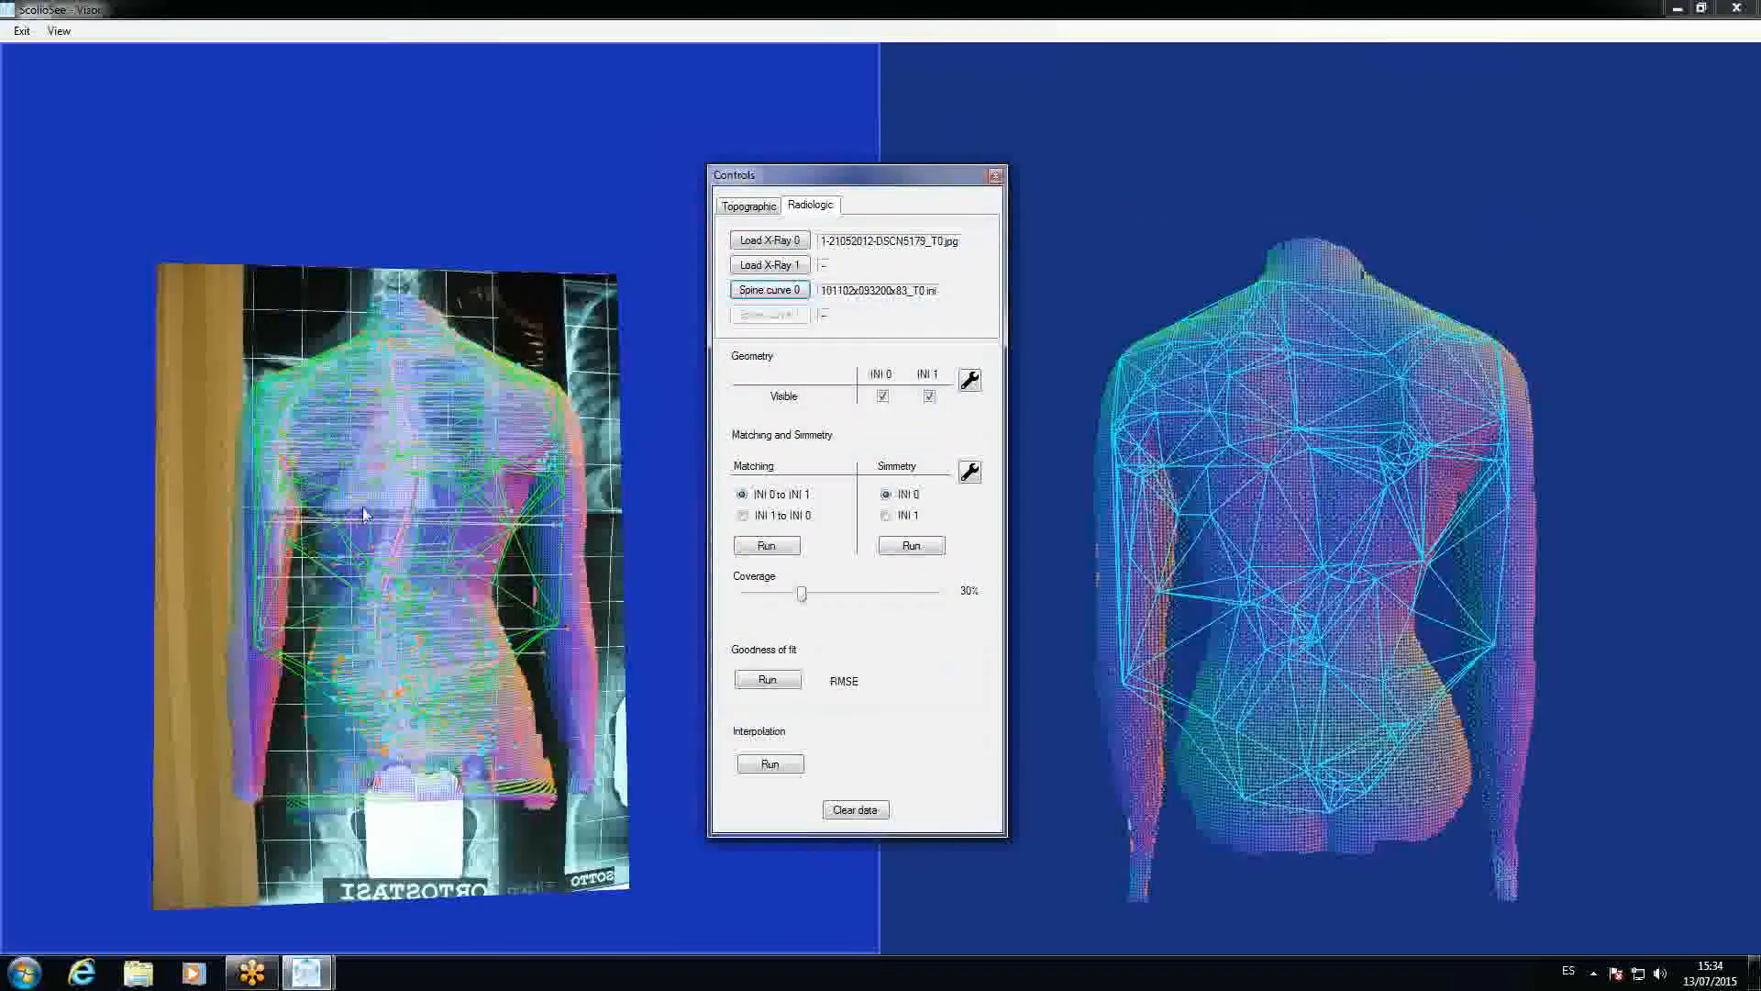
{"action": "scroll", "coordinate": [364, 514], "scroll_direction": "up", "scroll_amount": 6}
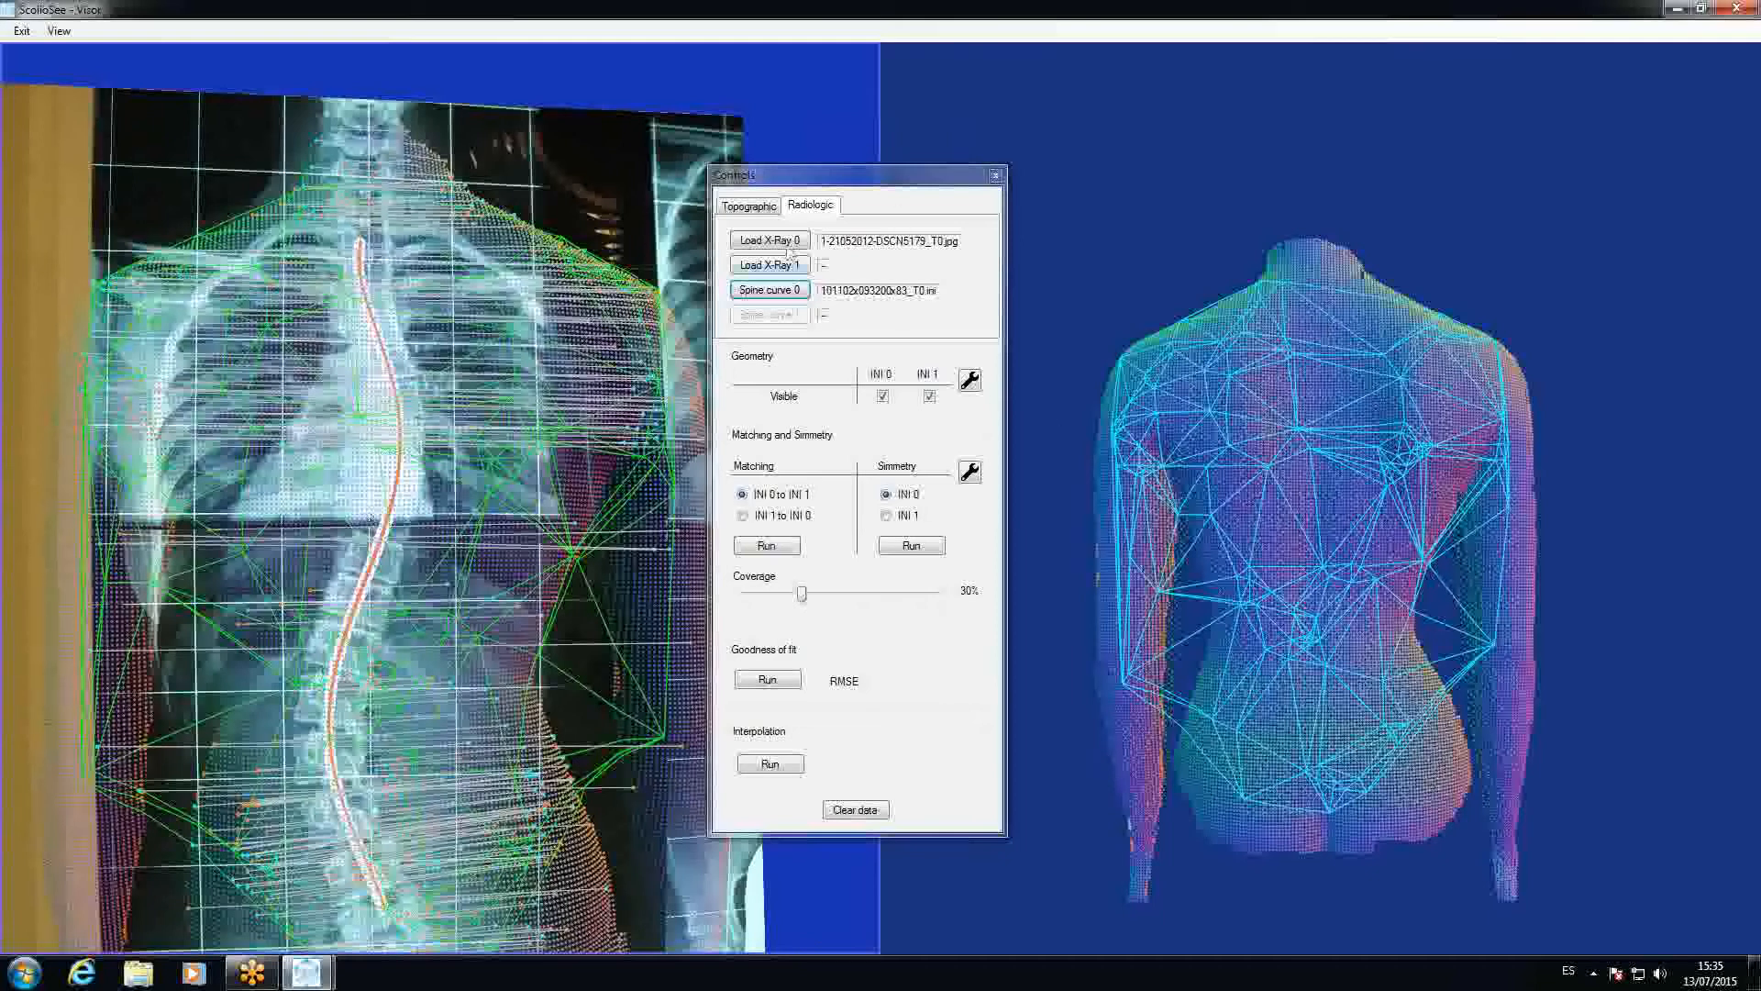
{"action": "left_click", "coordinate": [771, 765]}
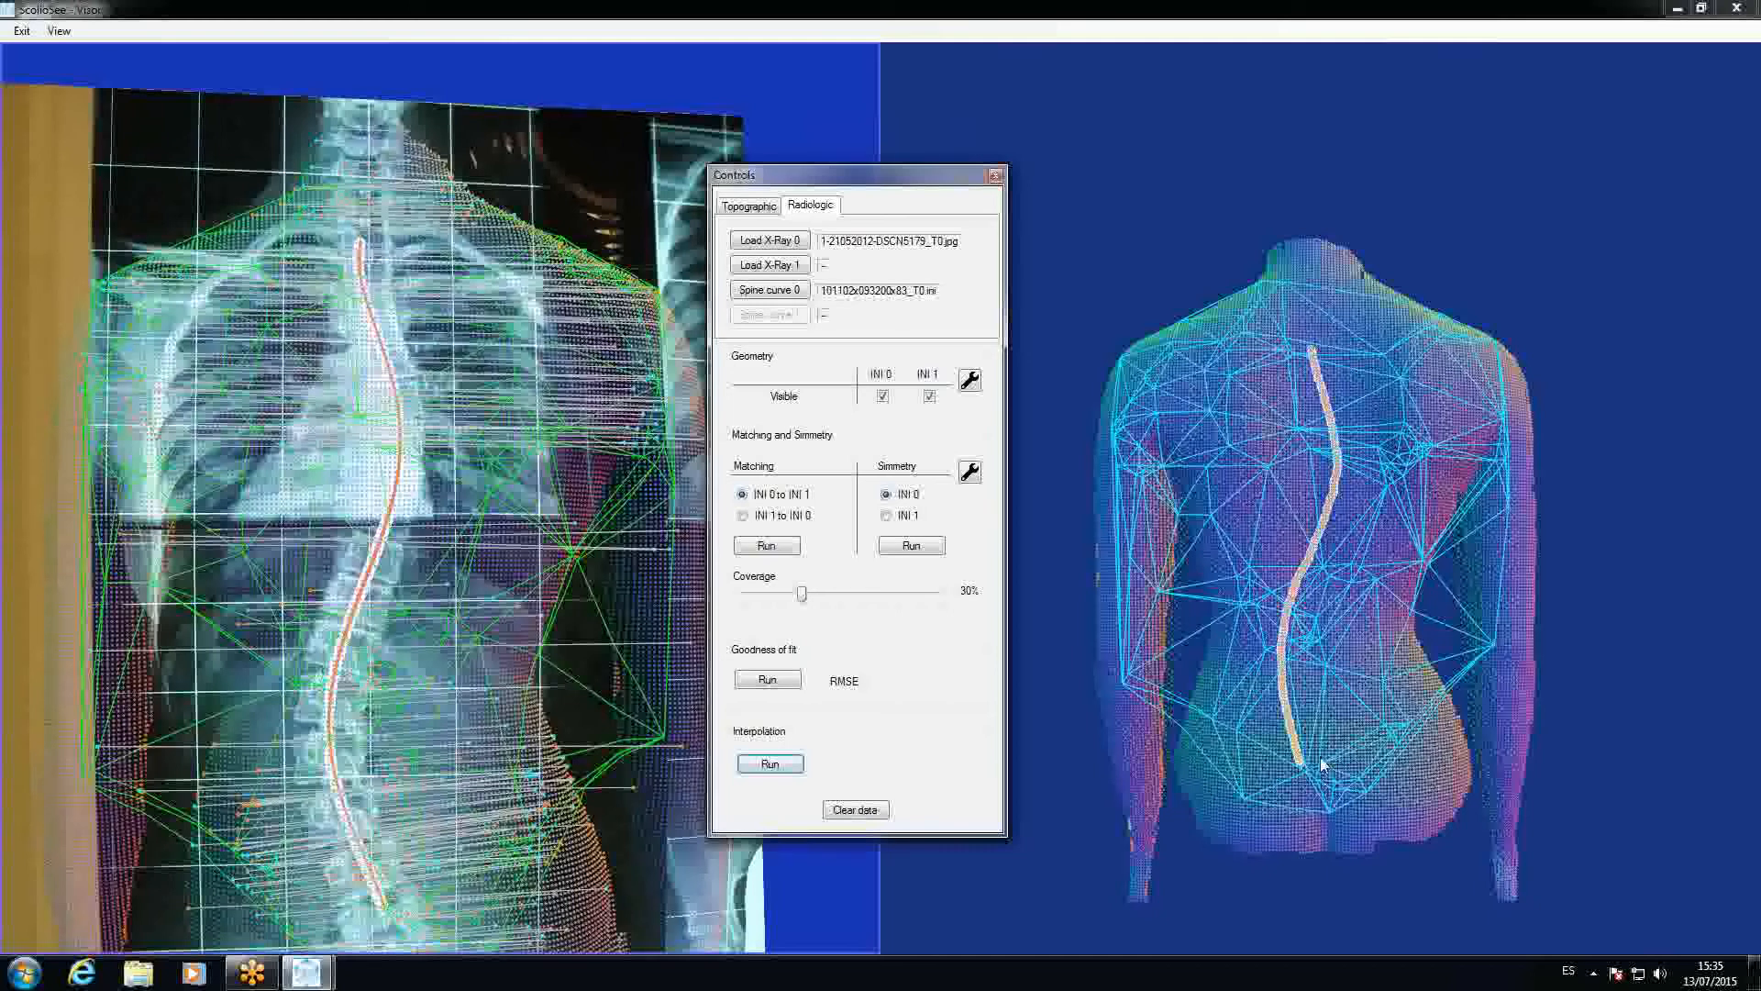
Load 0-03062013-DSCN0036_T1.jpg as X-Ray 1 from the 101102x093200x83 folder of SCOLIOSEE_DATABASE_10 on the Desktop
{"action": "left_click", "coordinate": [799, 270]}
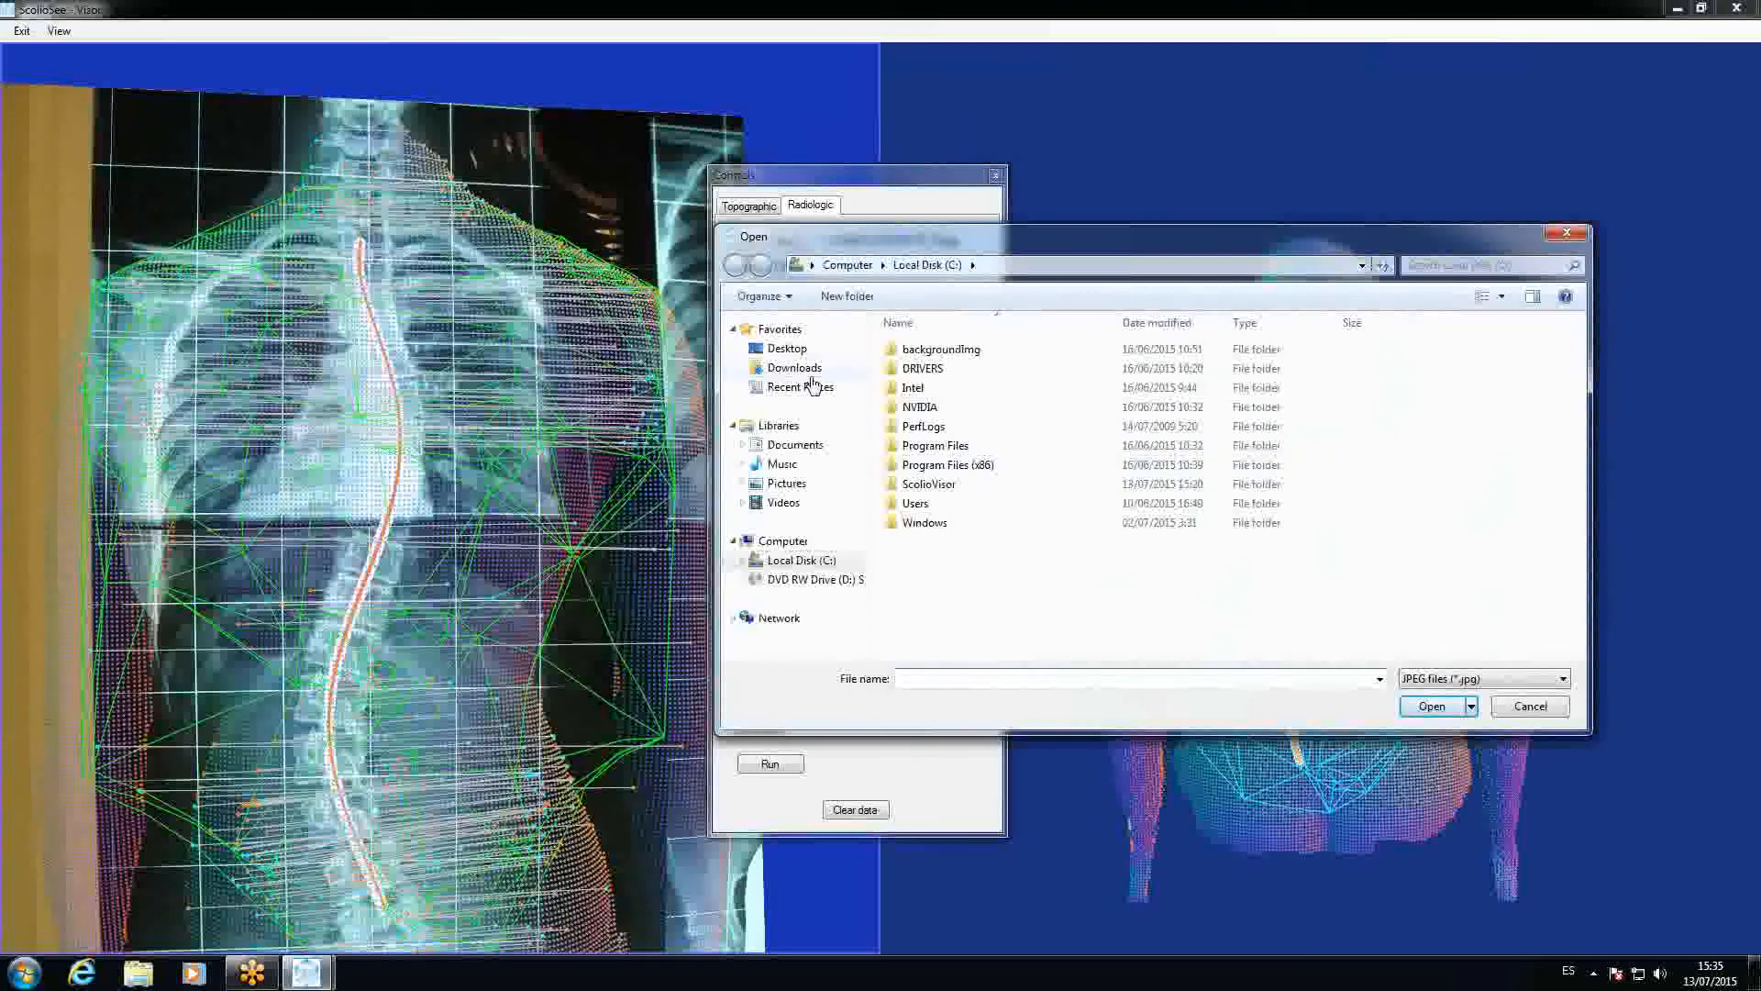
{"action": "left_click", "coordinate": [807, 350]}
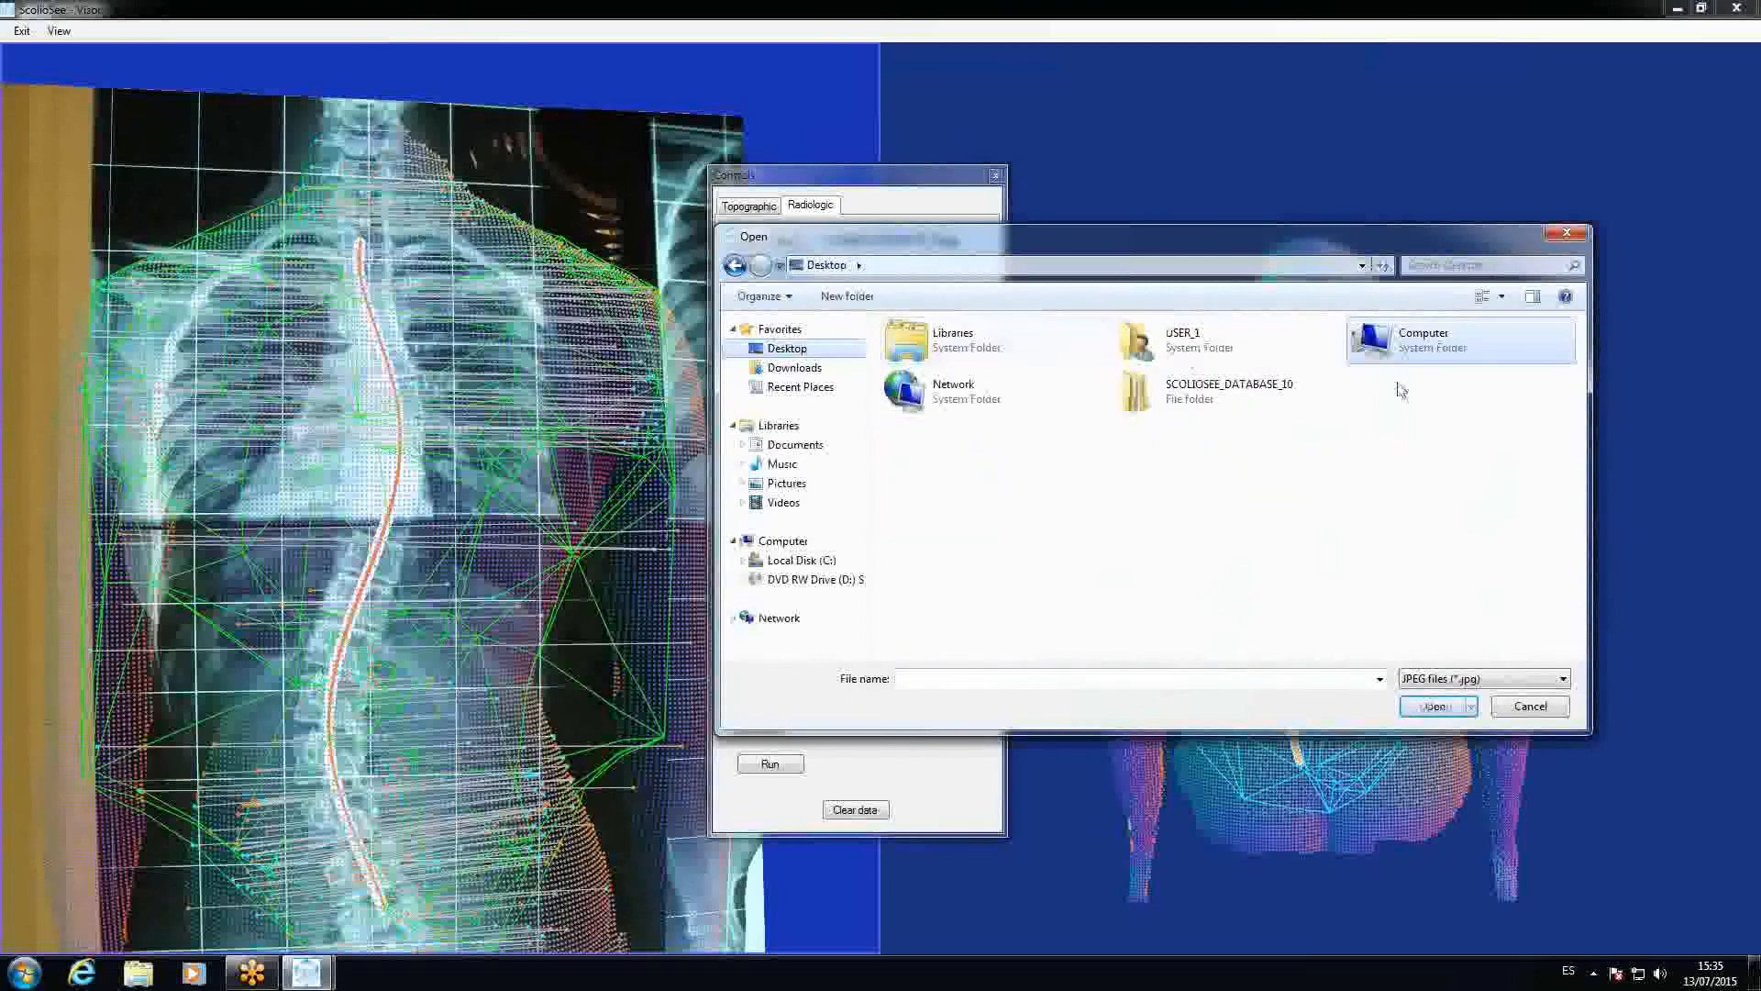
{"action": "double_click", "coordinate": [1280, 385]}
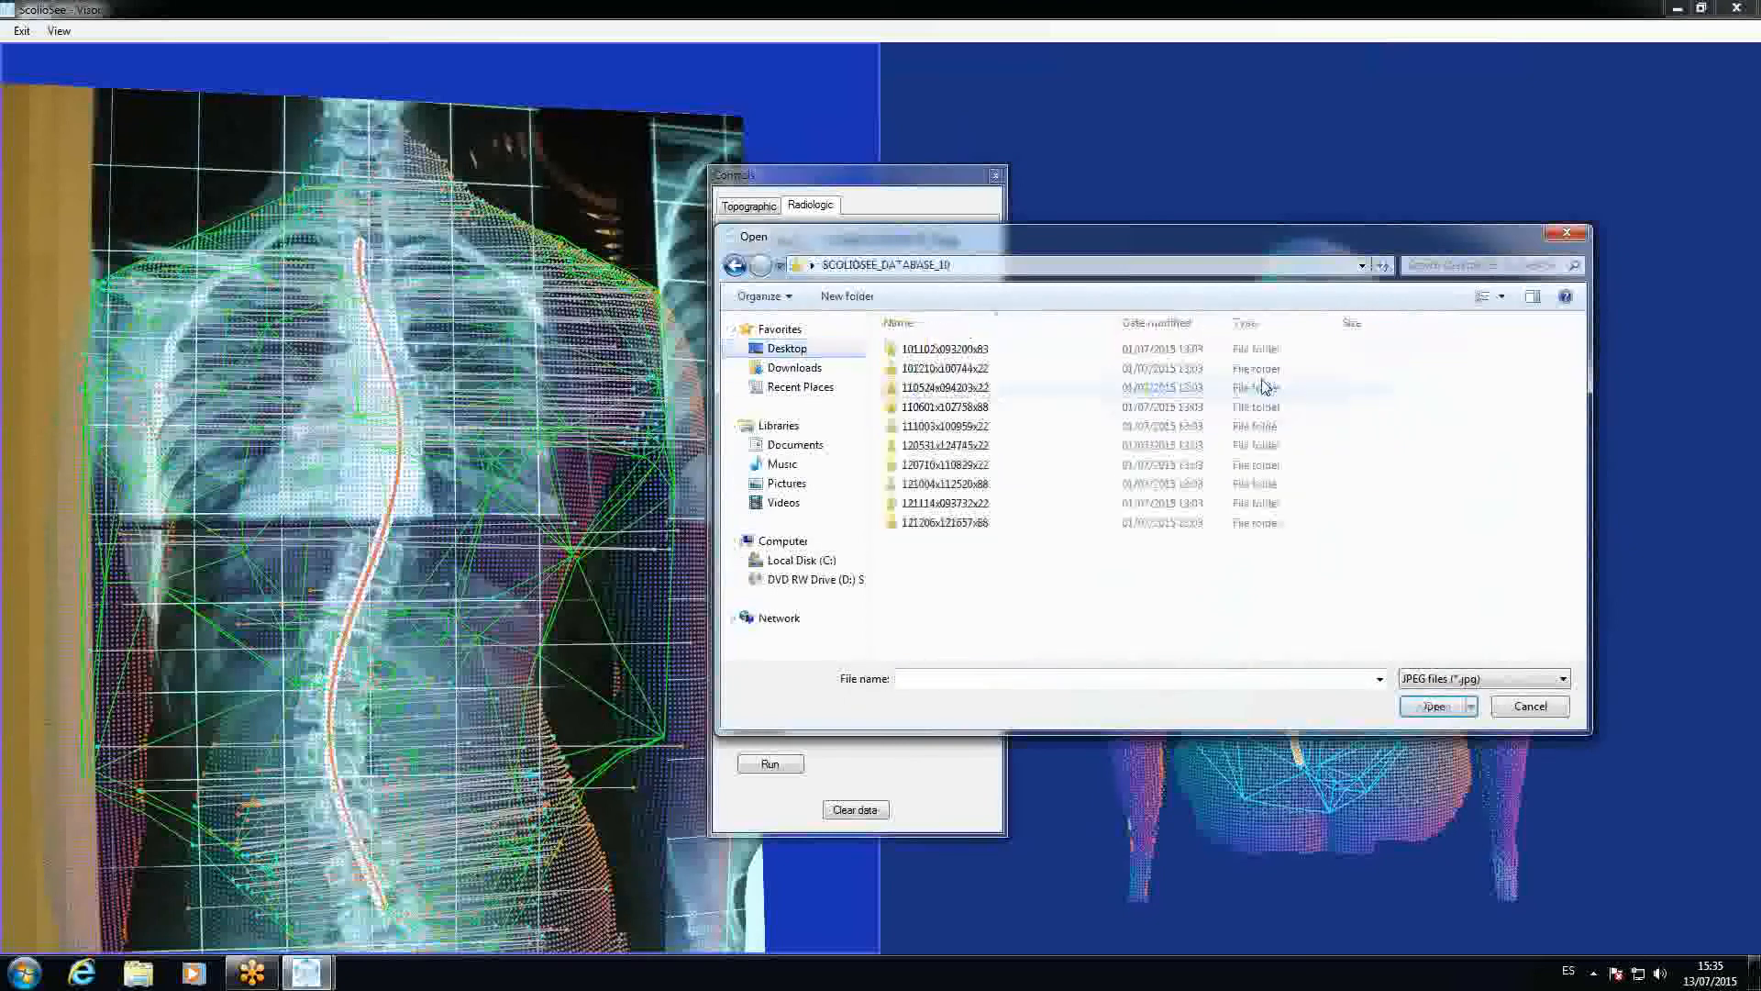
{"action": "double_click", "coordinate": [960, 353]}
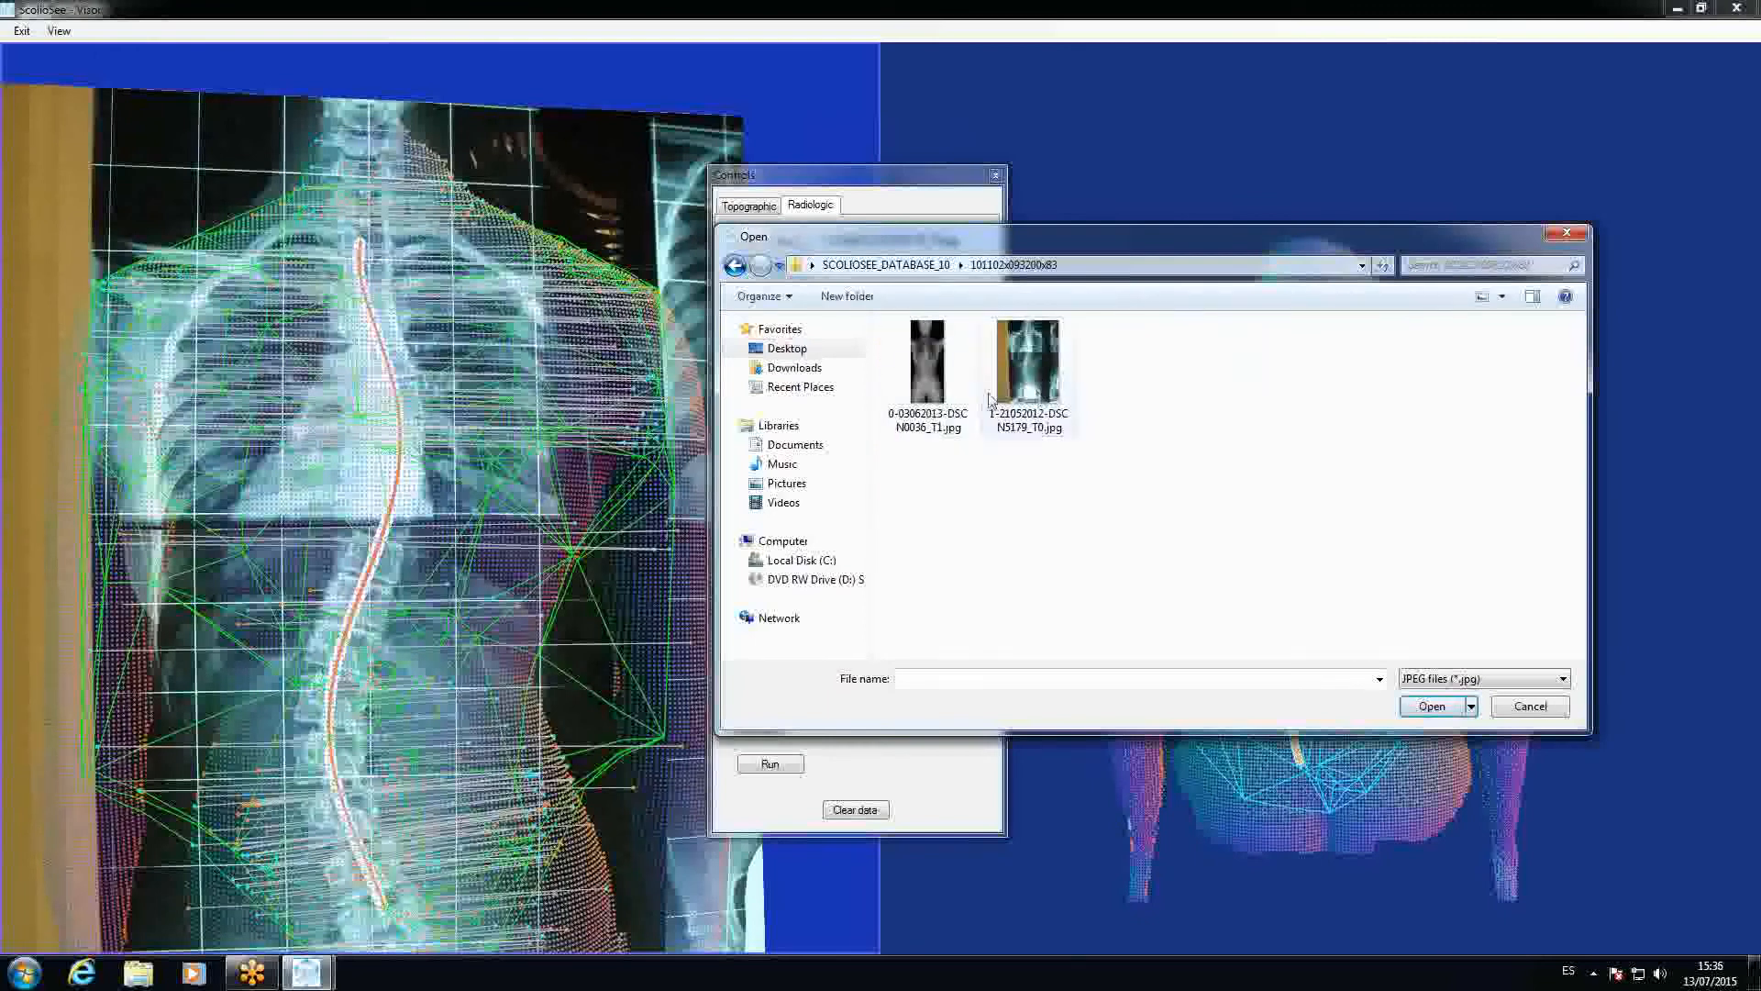
{"action": "left_click", "coordinate": [947, 385]}
{"action": "left_click", "coordinate": [1447, 706]}
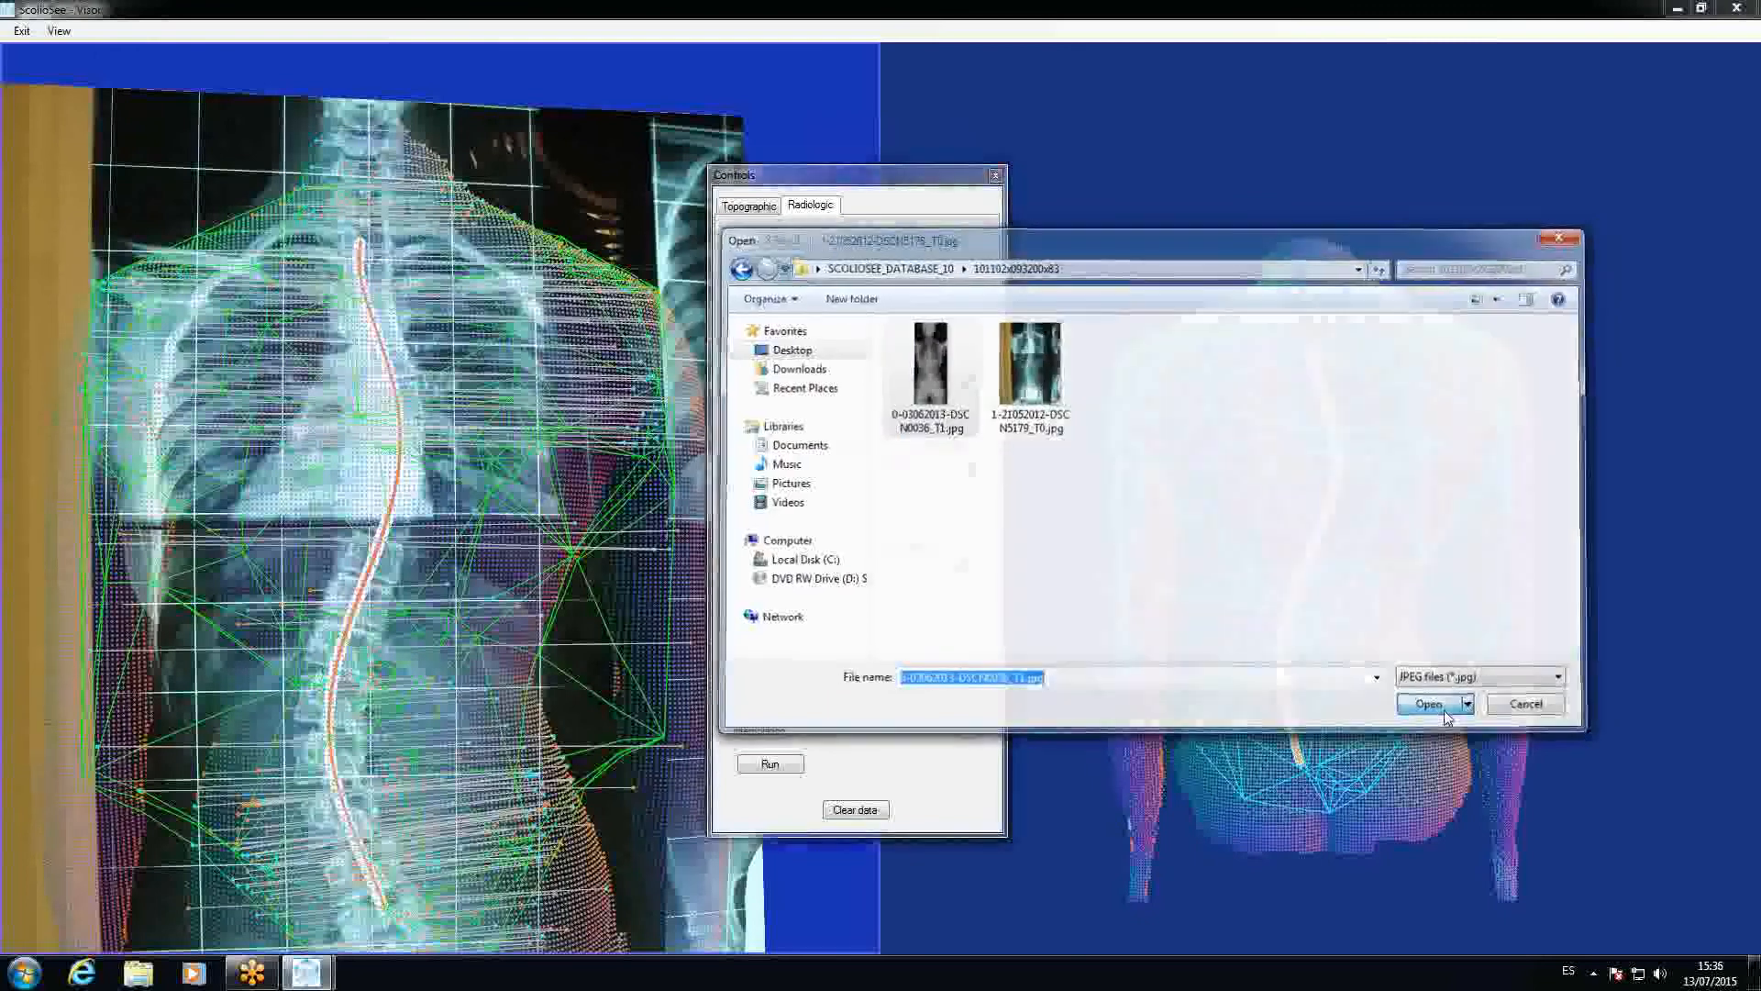
{"action": "left_click", "coordinate": [946, 547]}
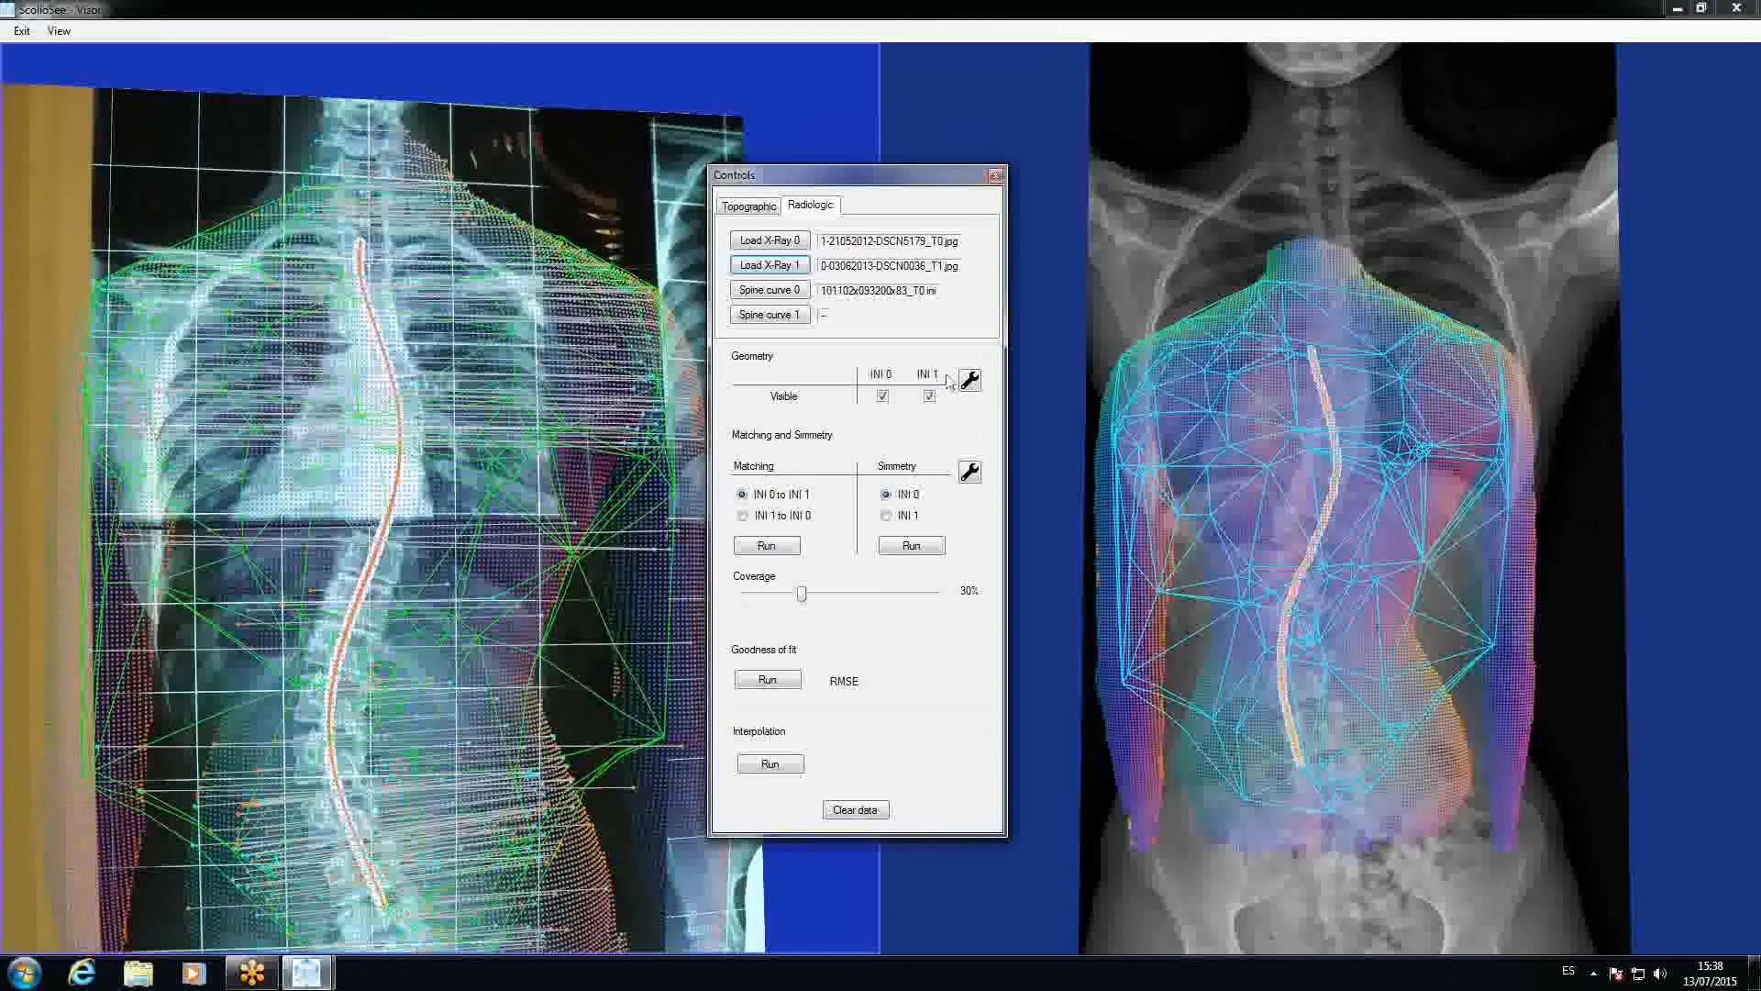
Load curve_T1.txt as spine curve 1 from the 101102x093200x83 folder of SCOLIOSEE_DATABASE_10 on the Desktop and run the goodness of fit
{"action": "left_click", "coordinate": [783, 317]}
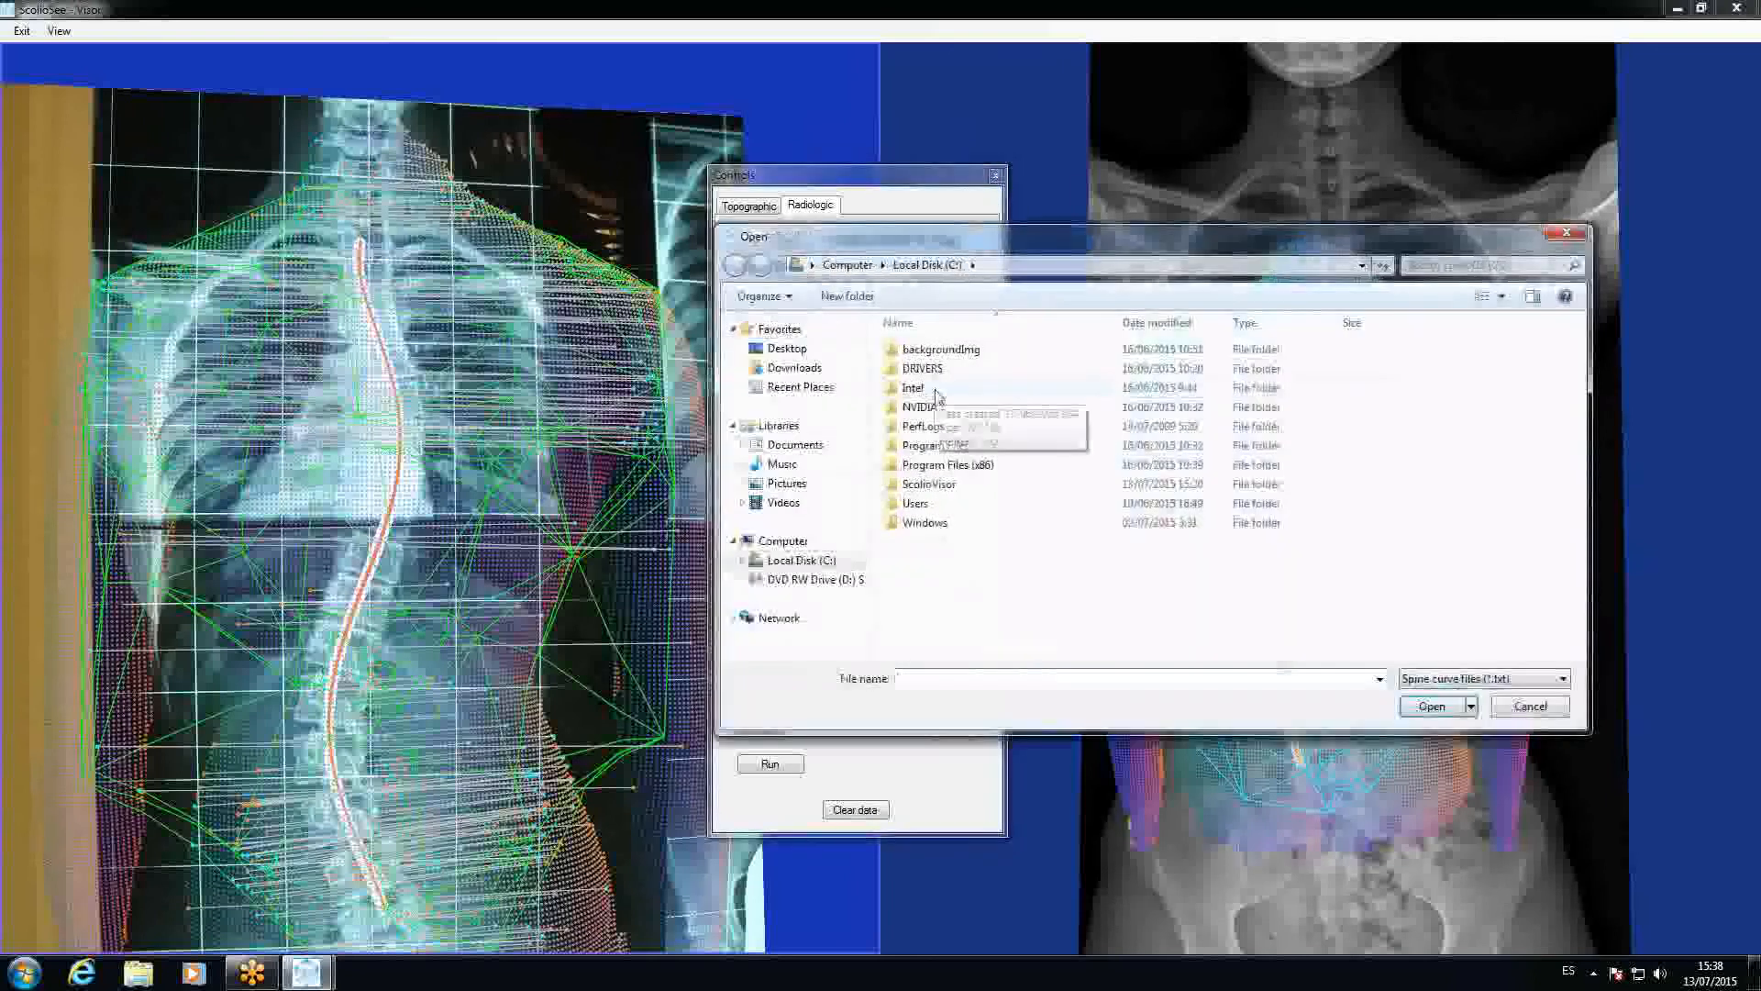
{"action": "left_click", "coordinate": [775, 350]}
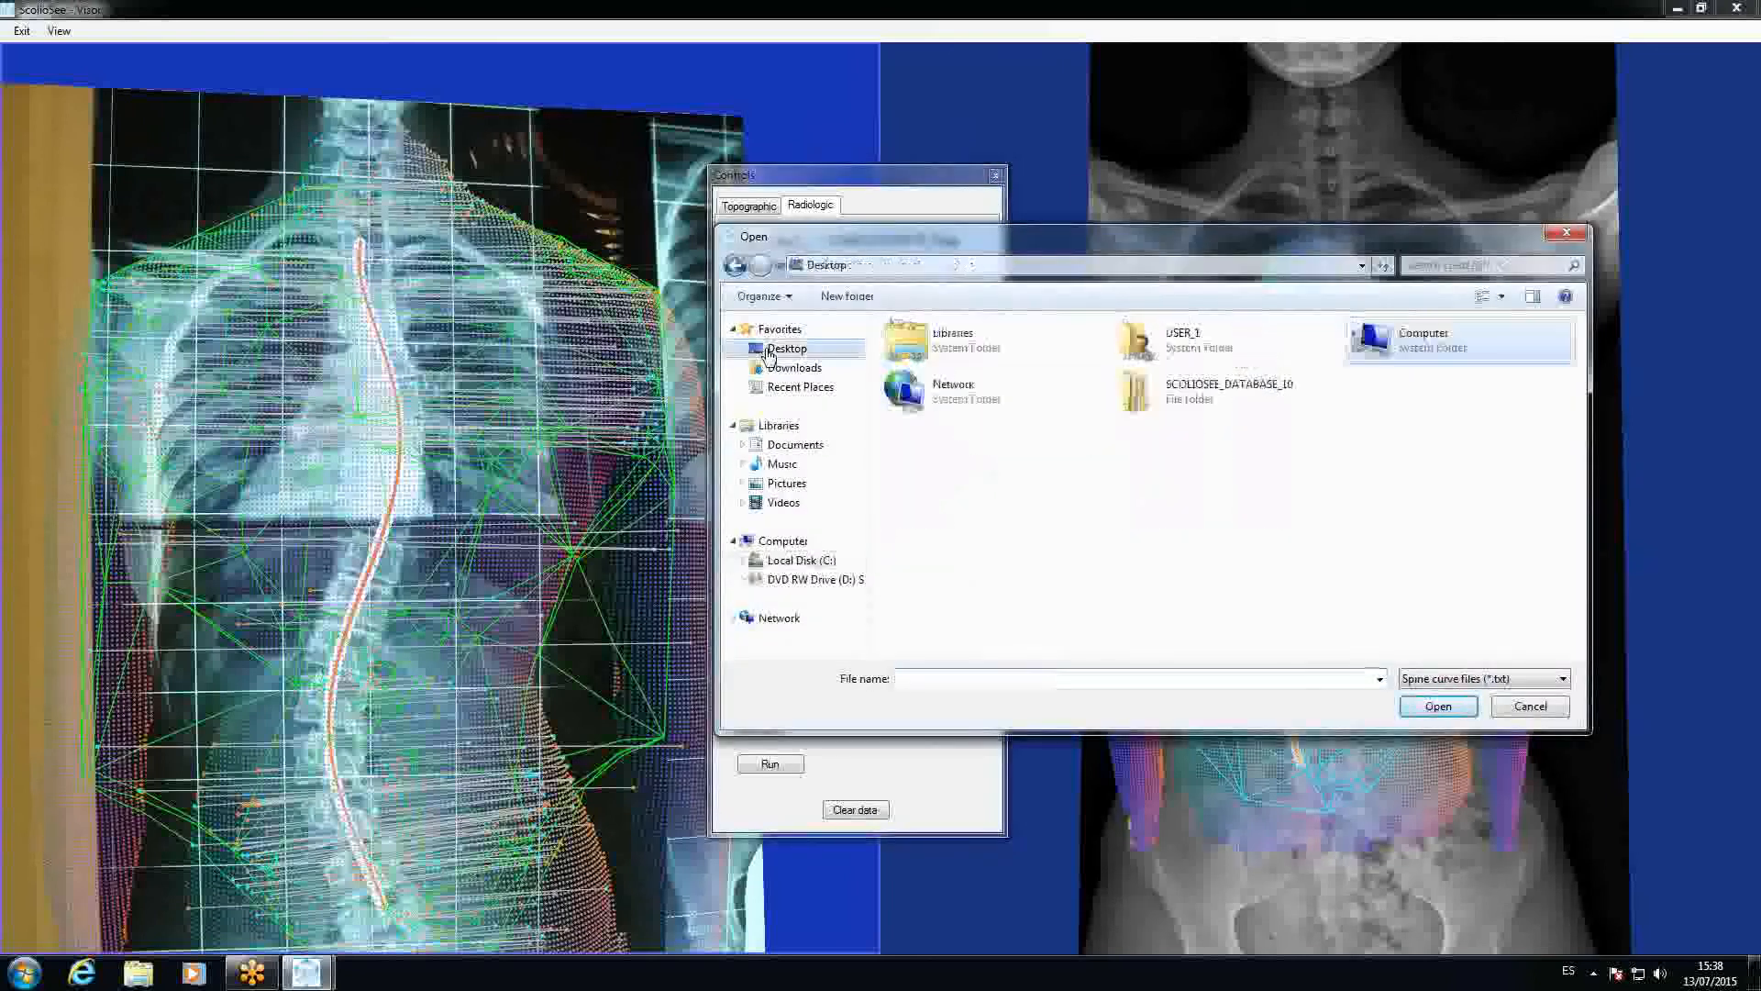
{"action": "double_click", "coordinate": [1197, 399]}
{"action": "double_click", "coordinate": [954, 349]}
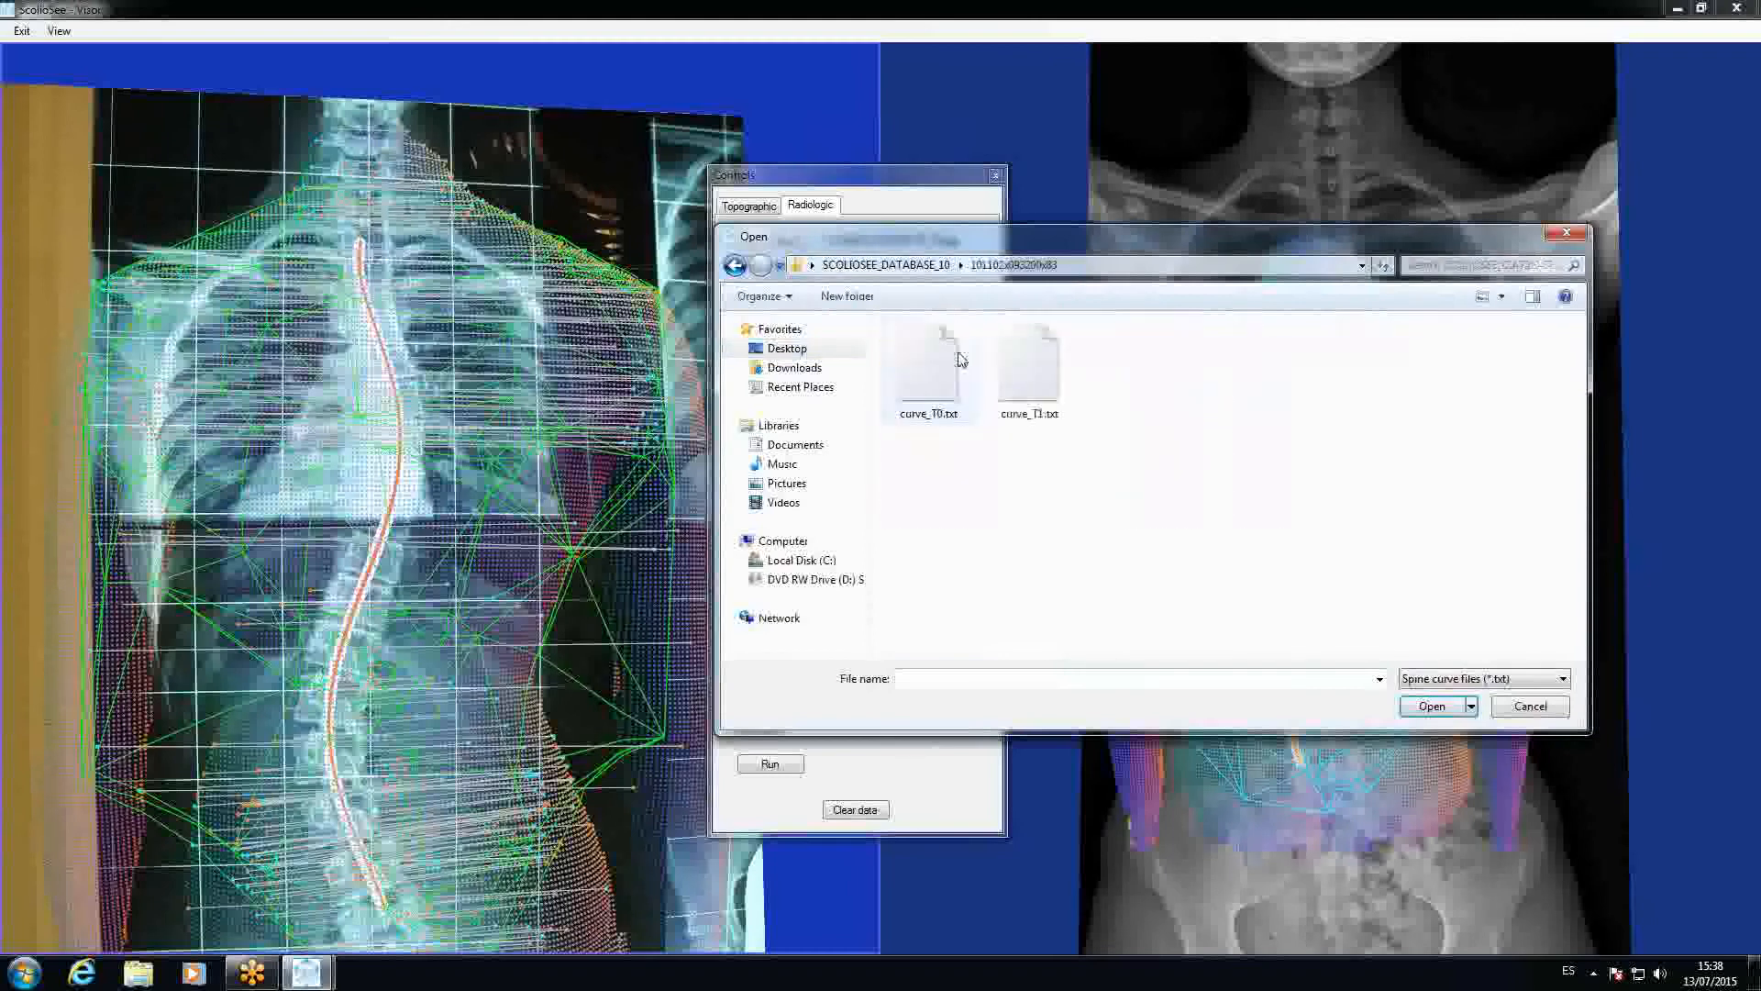
{"action": "left_click", "coordinate": [1029, 367]}
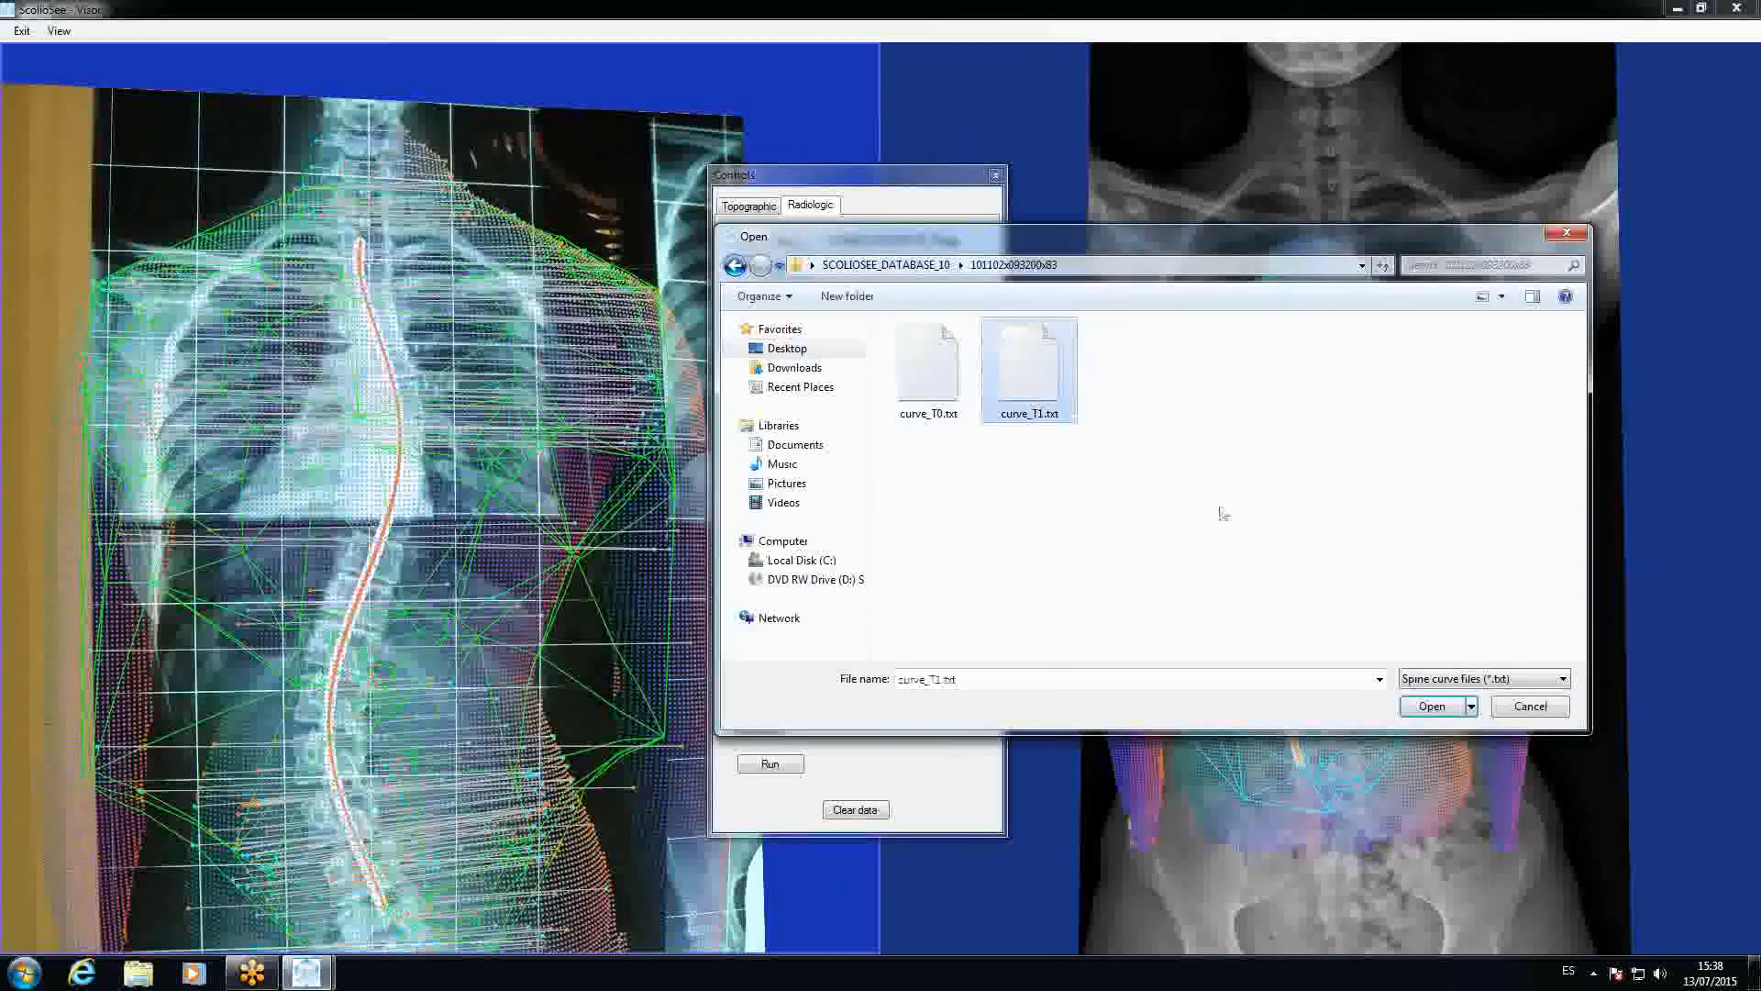
{"action": "left_click", "coordinate": [1433, 708]}
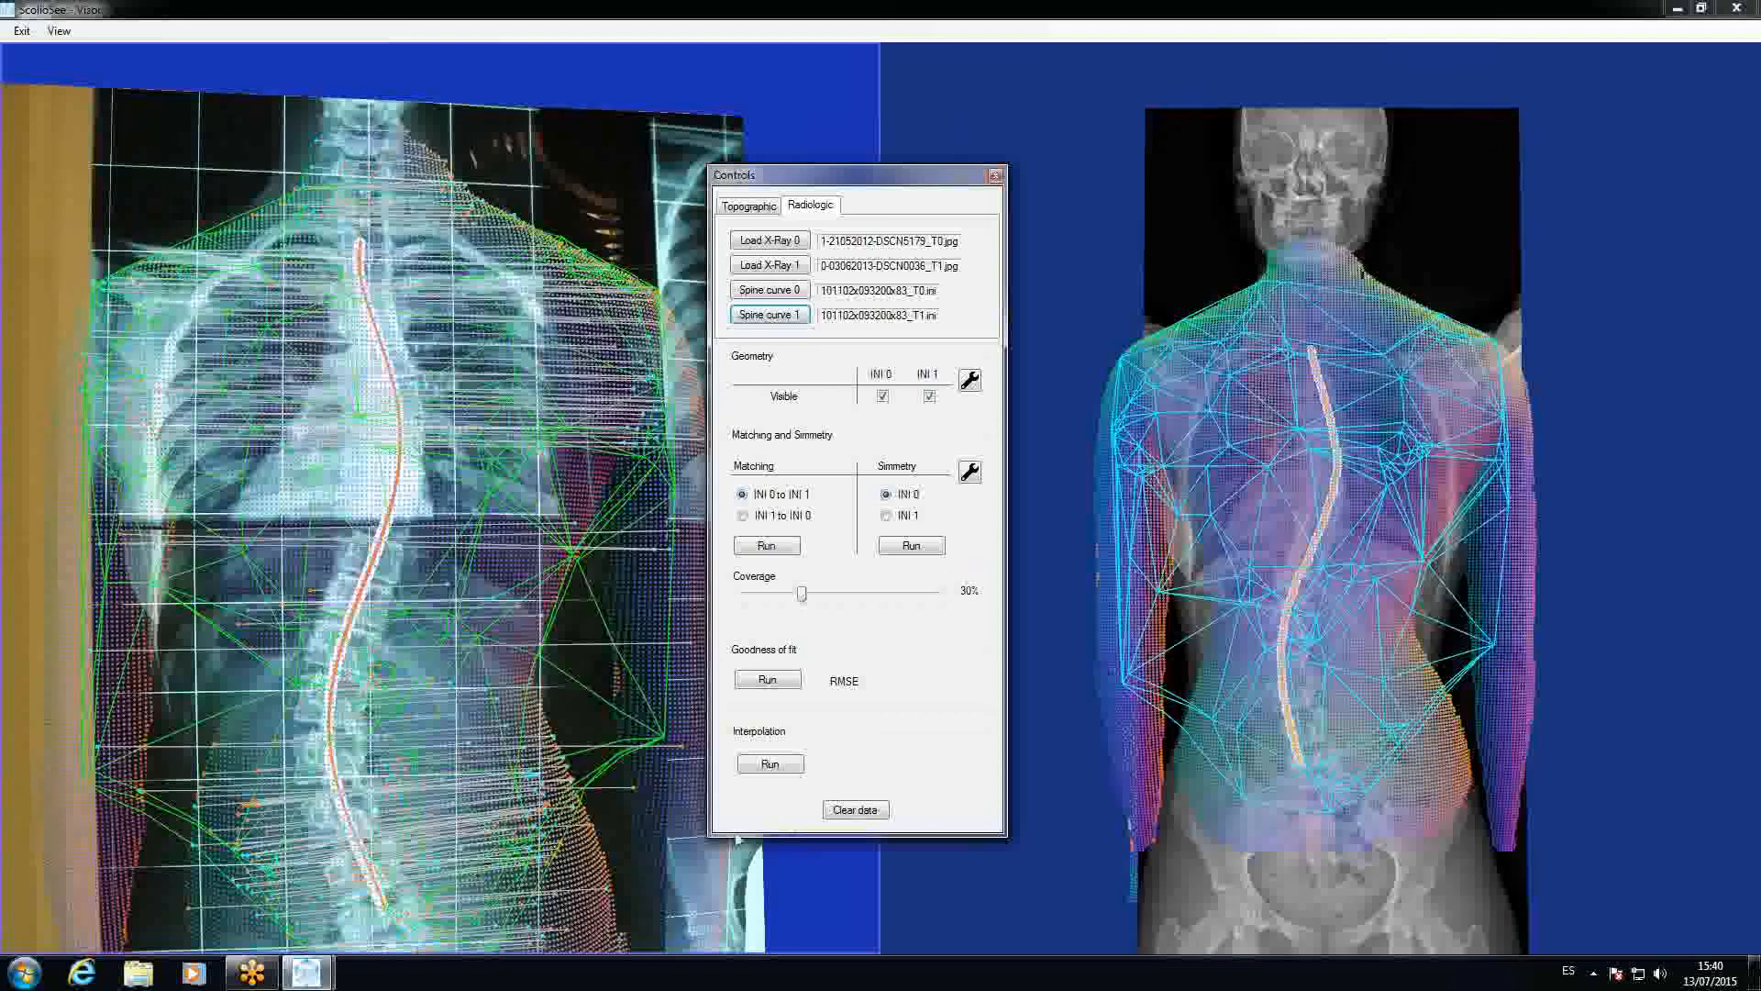
{"action": "left_click", "coordinate": [767, 679]}
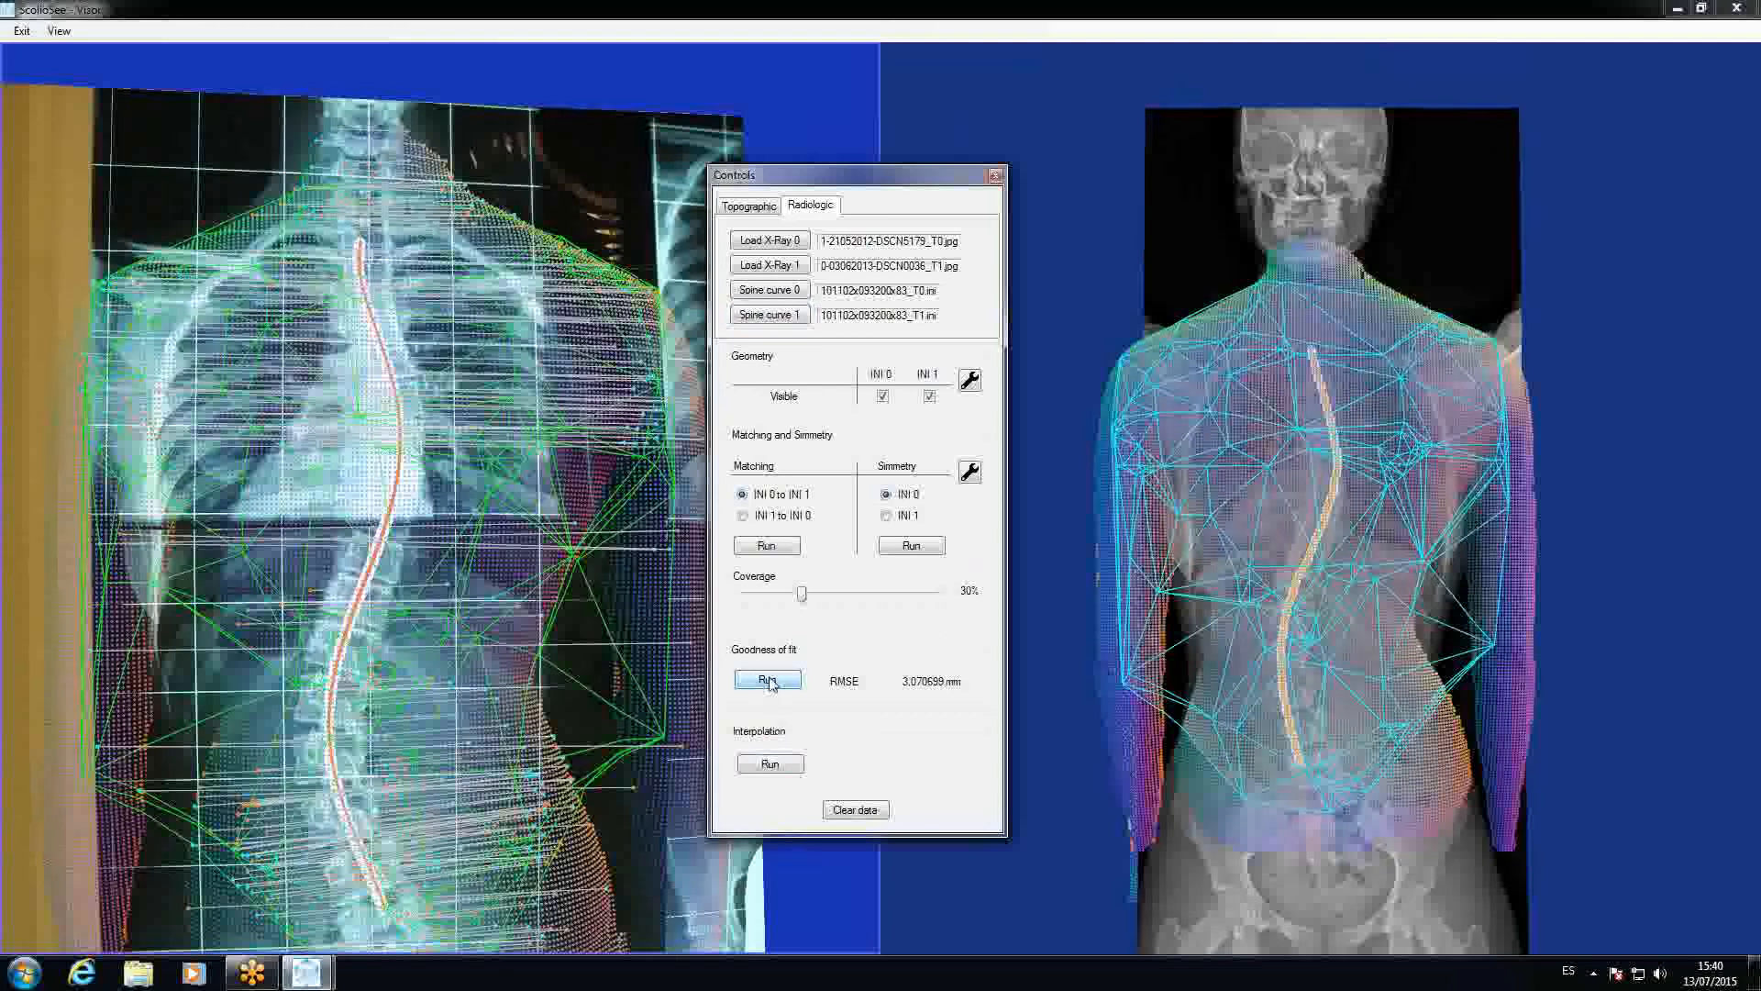